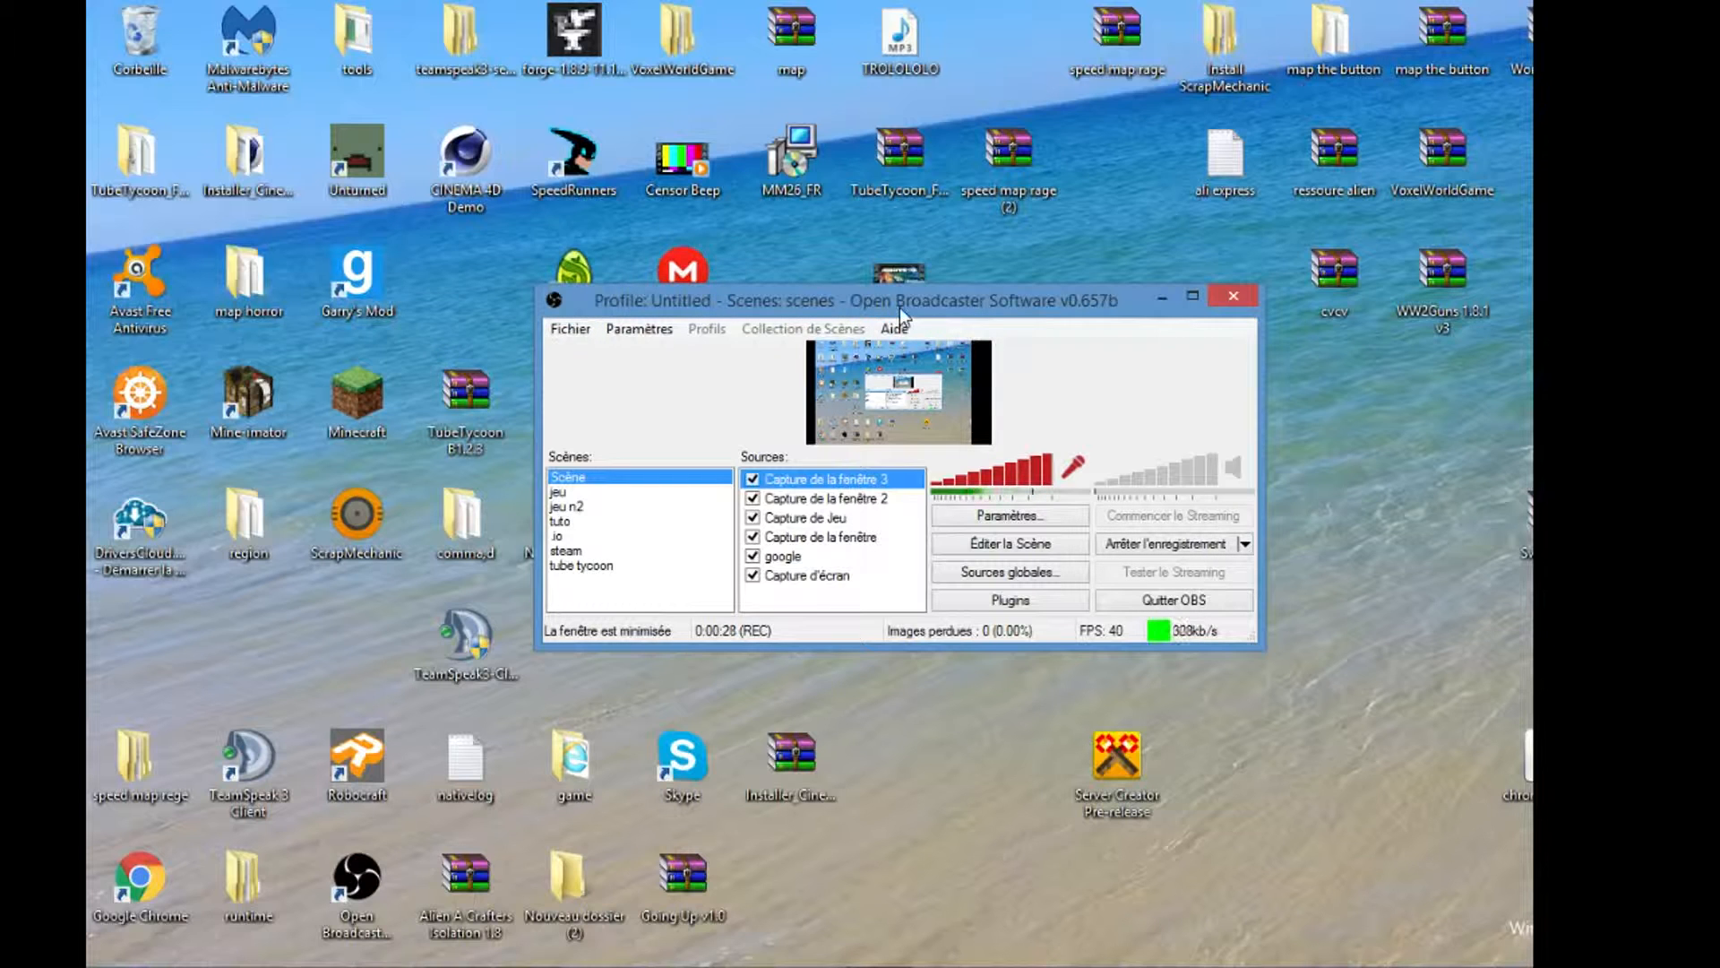
# Switch to Google Chrome, search for "obs", and open the Open Broadcaster Software website from the results.
pyautogui.click(458, 967)
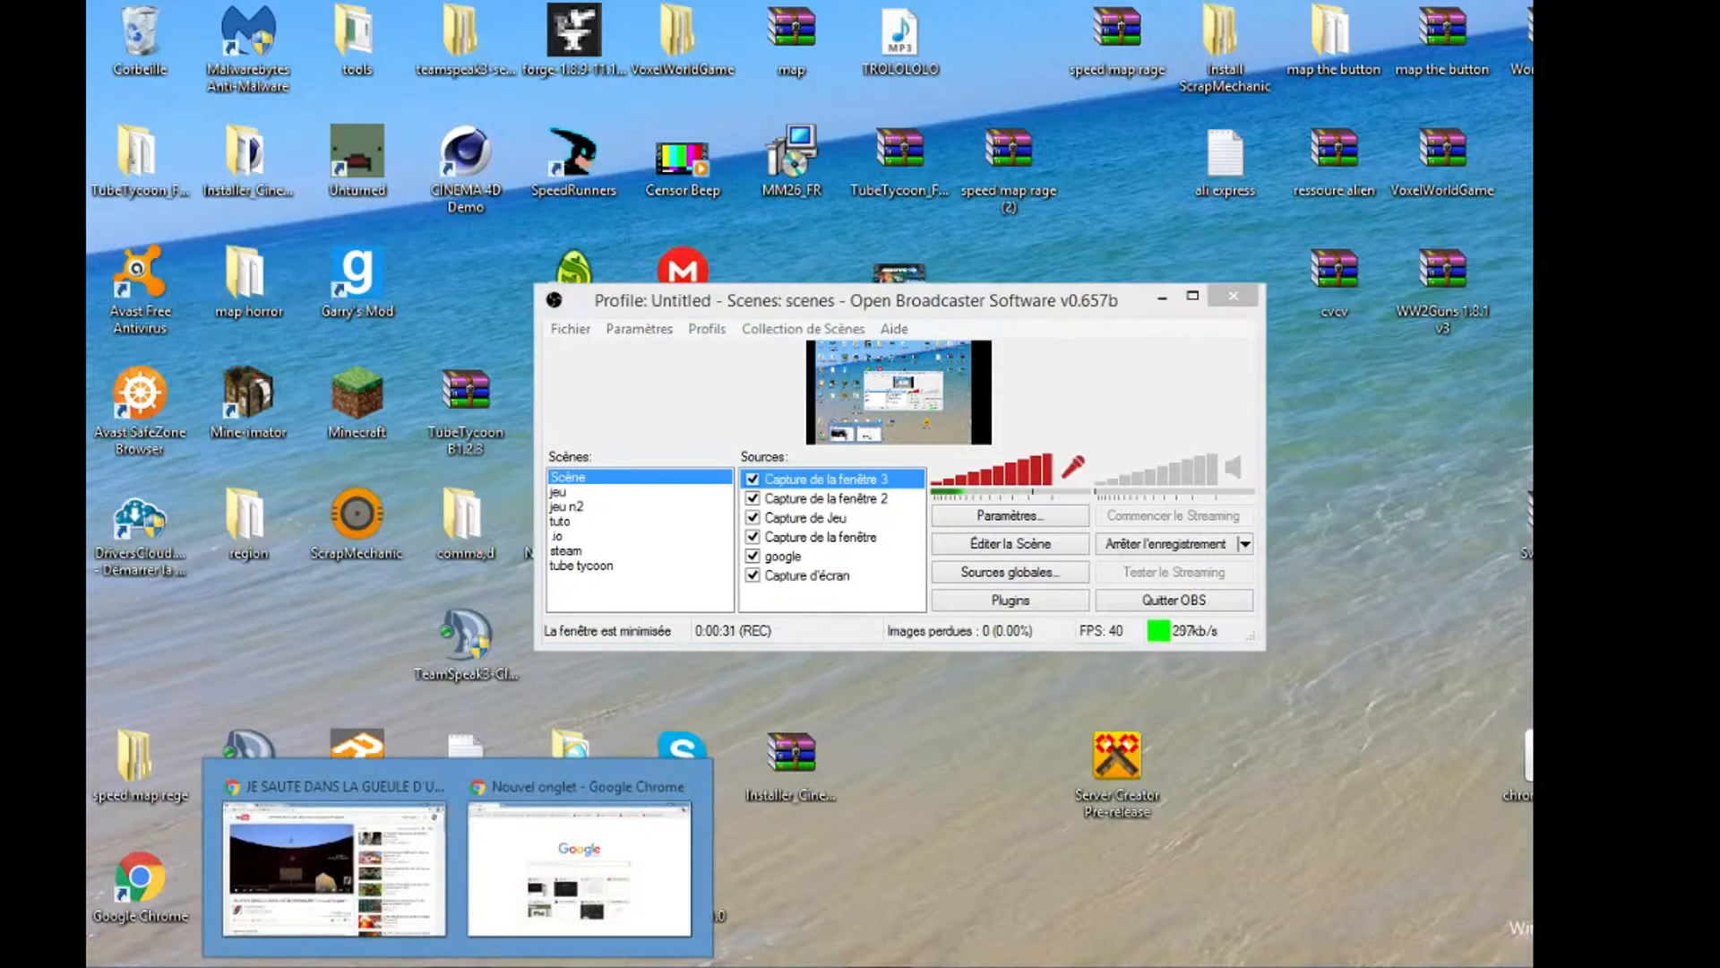
pyautogui.click(574, 899)
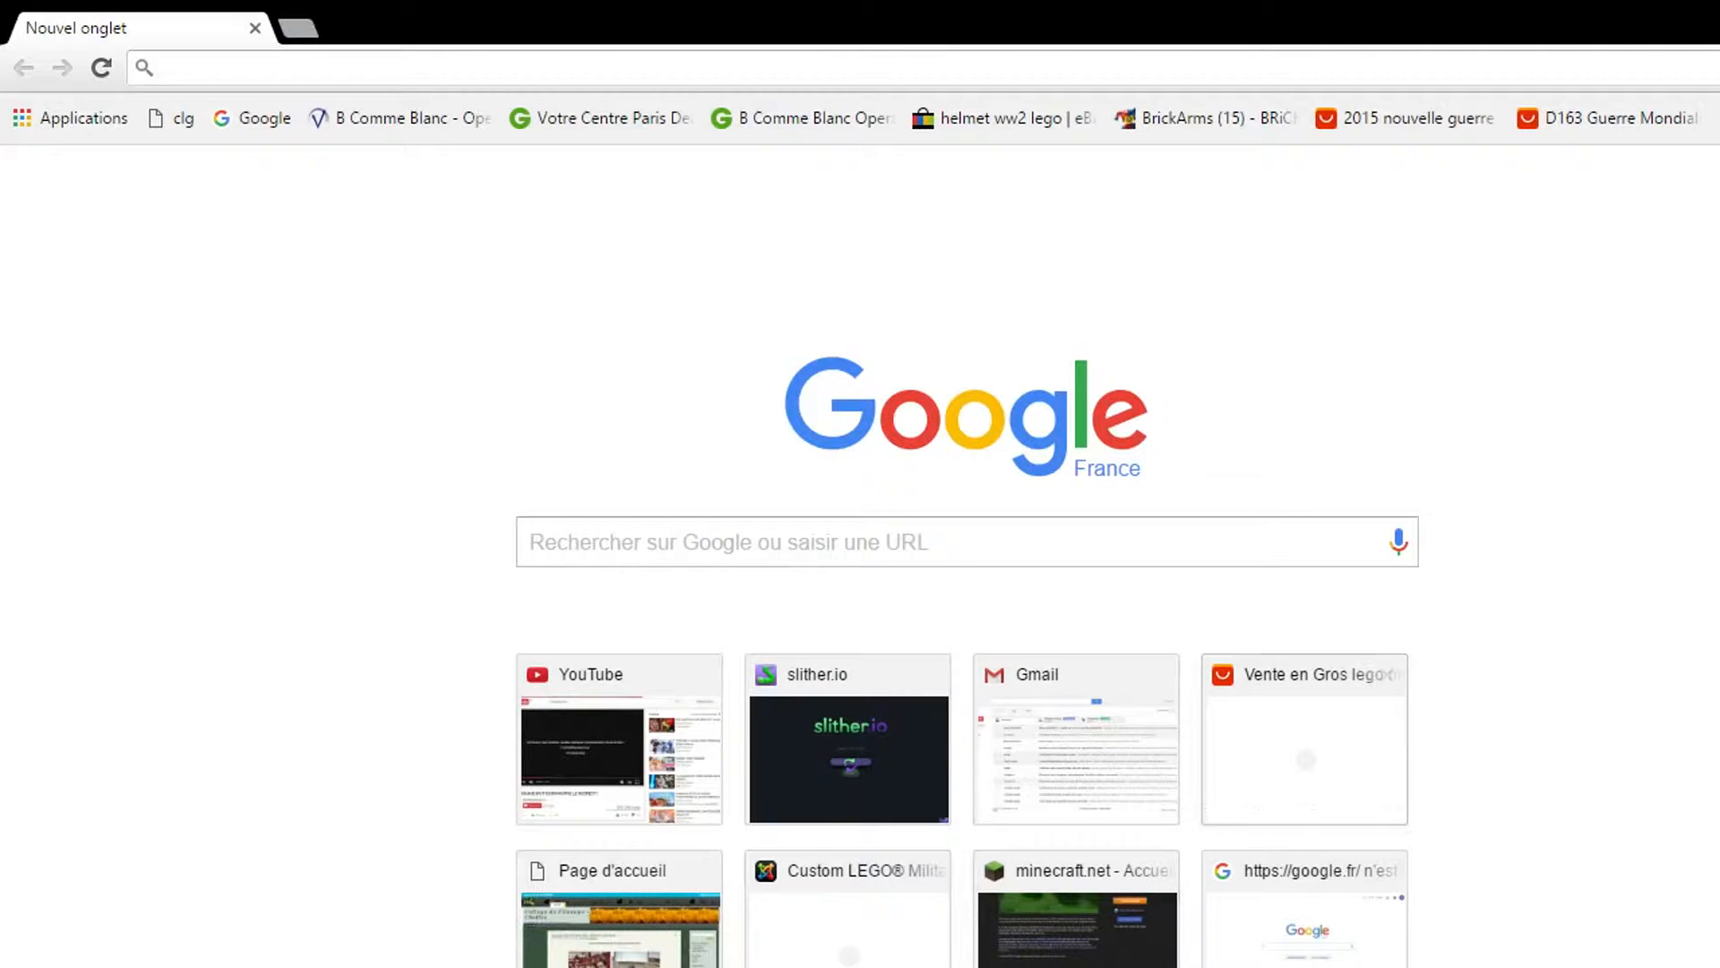
pyautogui.click(605, 552)
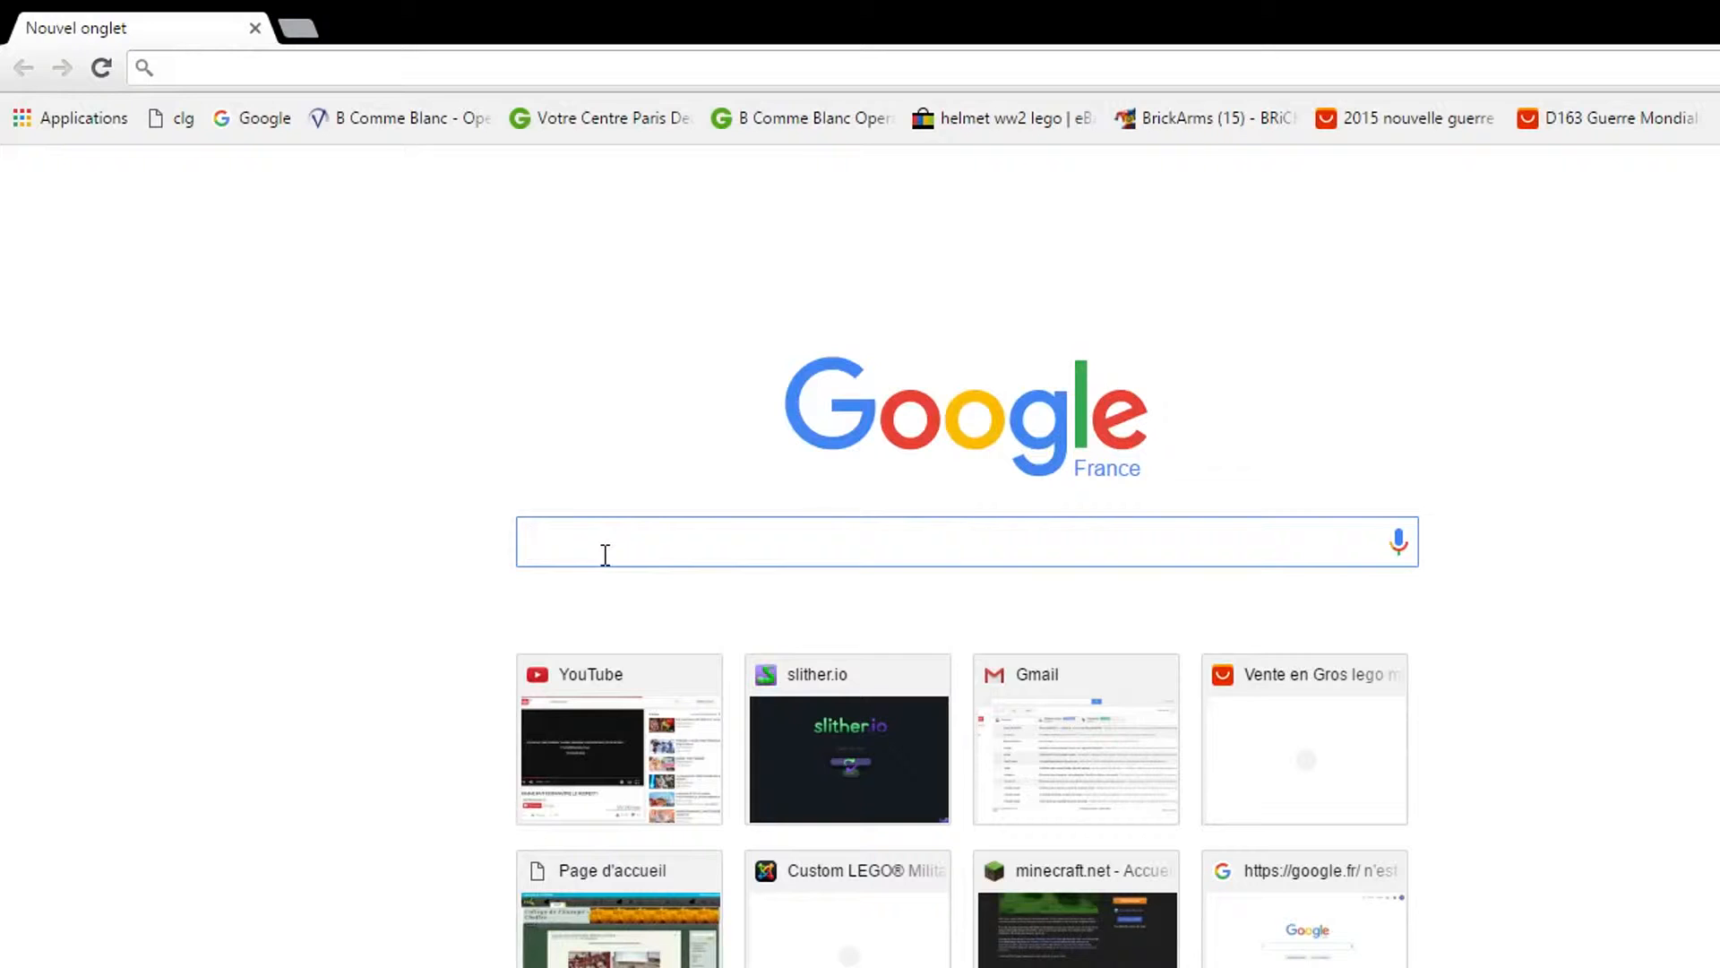
pyautogui.write('obs')
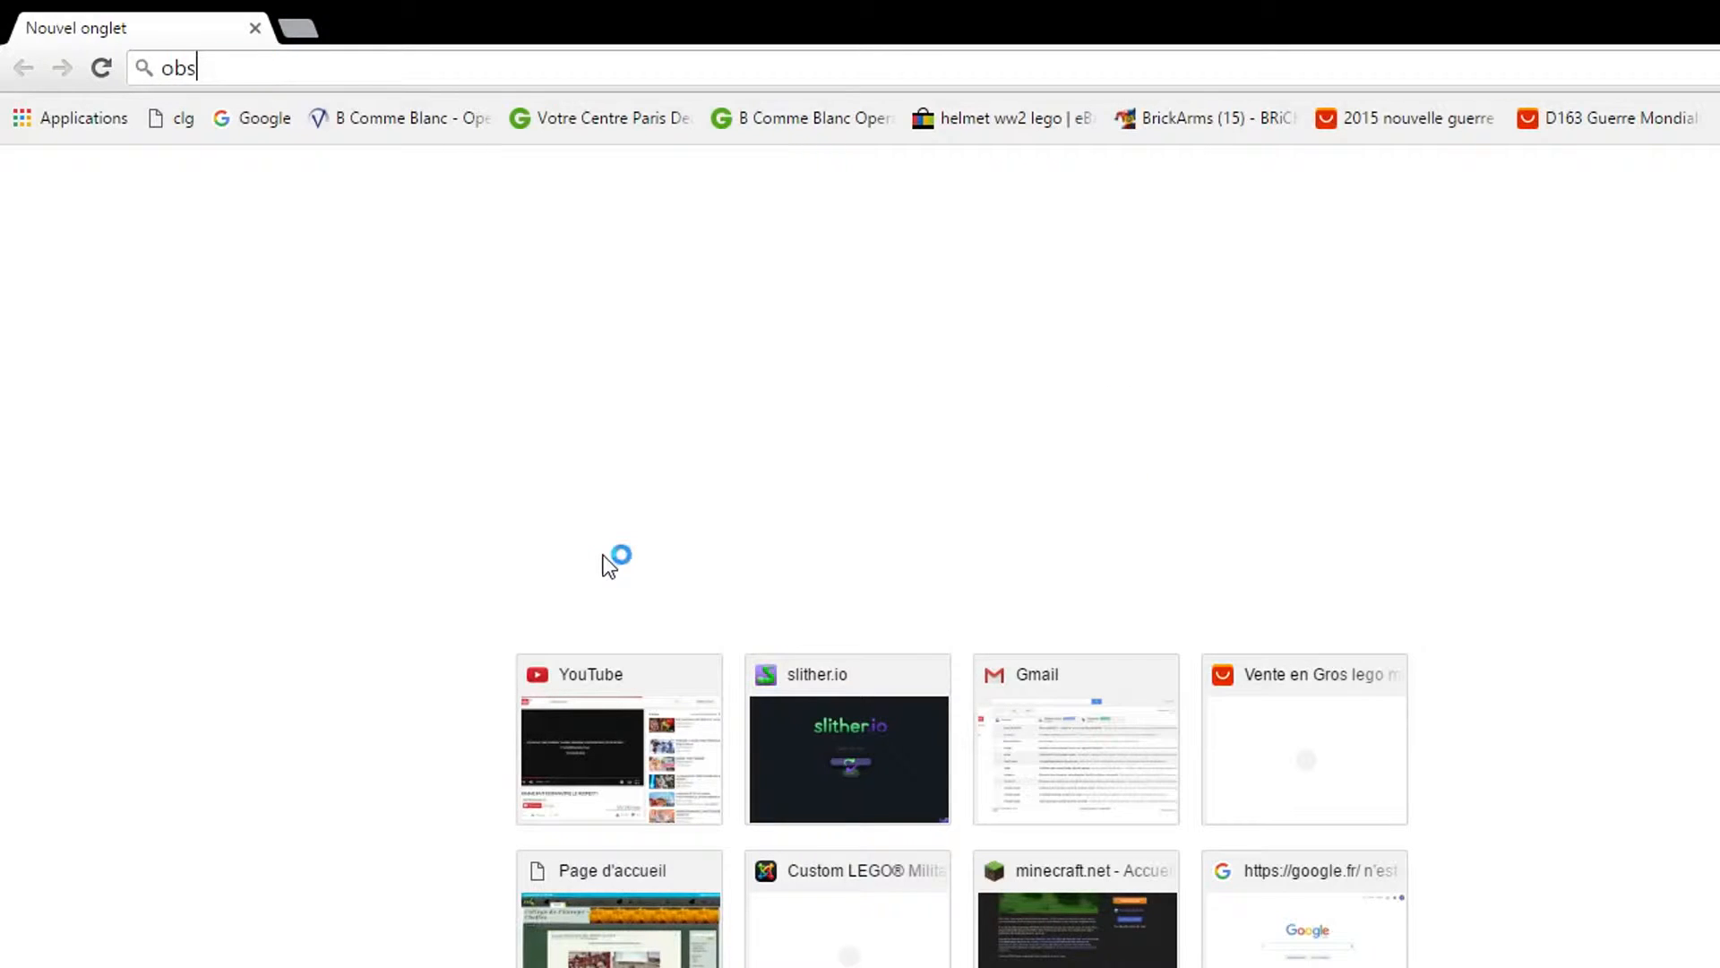
pyautogui.press('Return')
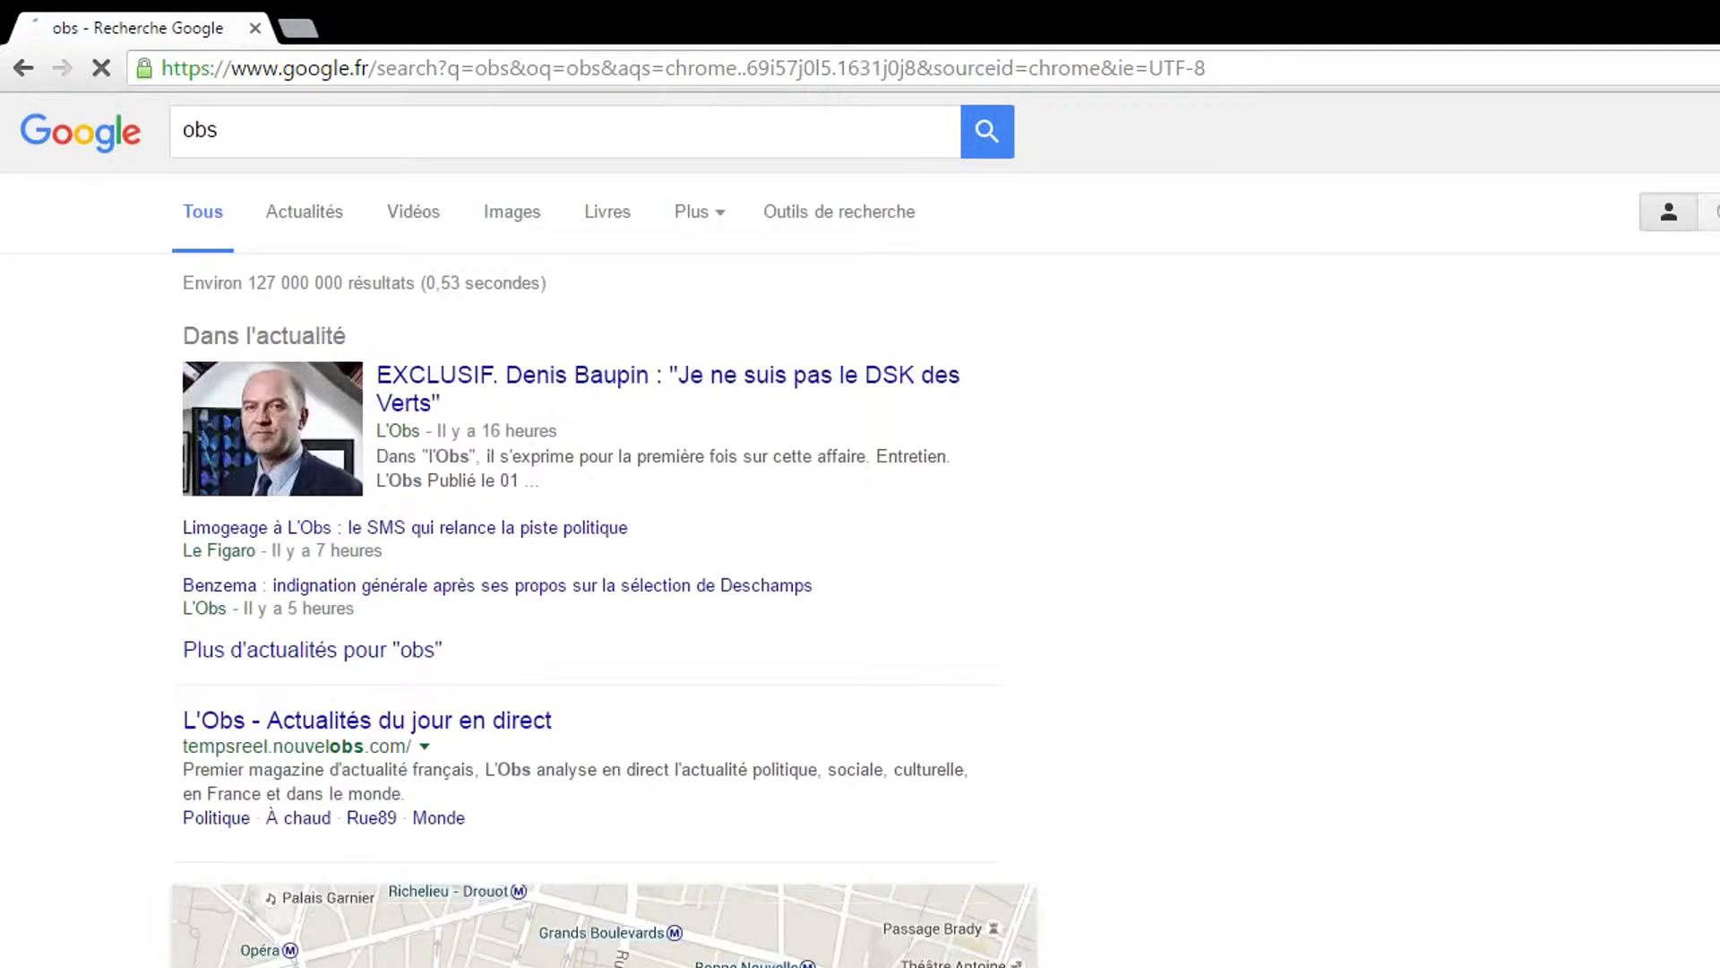
pyautogui.scroll(-10, 295, 770)
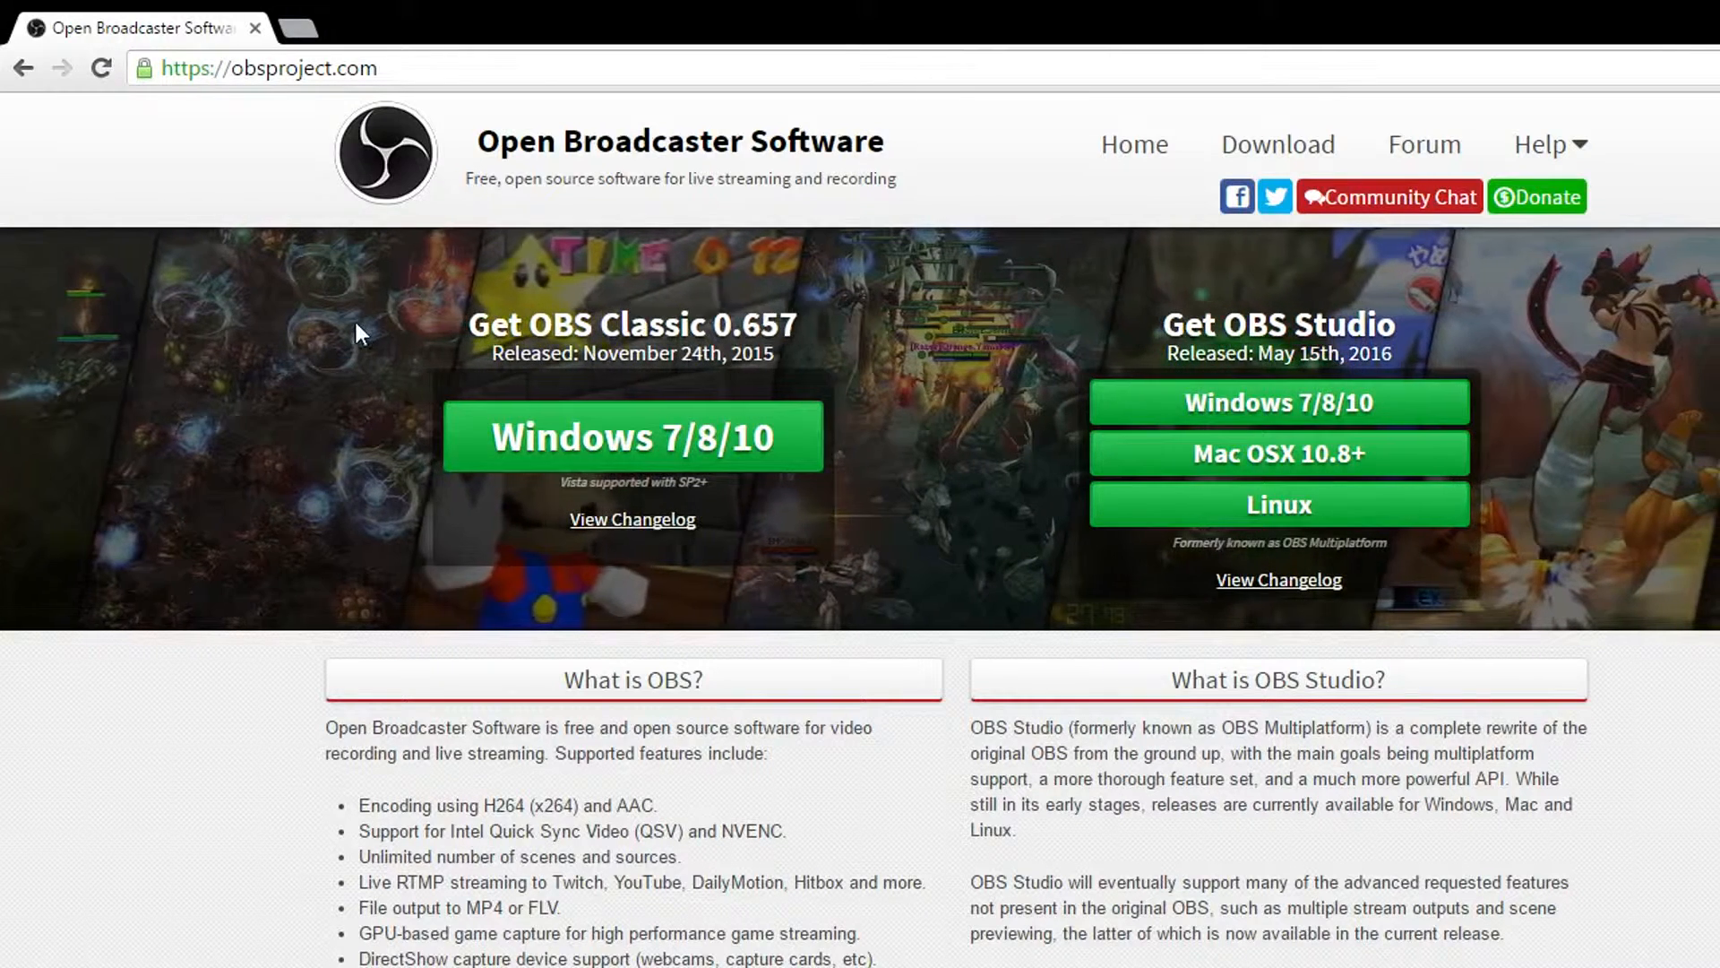
# Download OBS Classic 0.657 for Windows 7/8/10 and close the website.
pyautogui.click(717, 439)
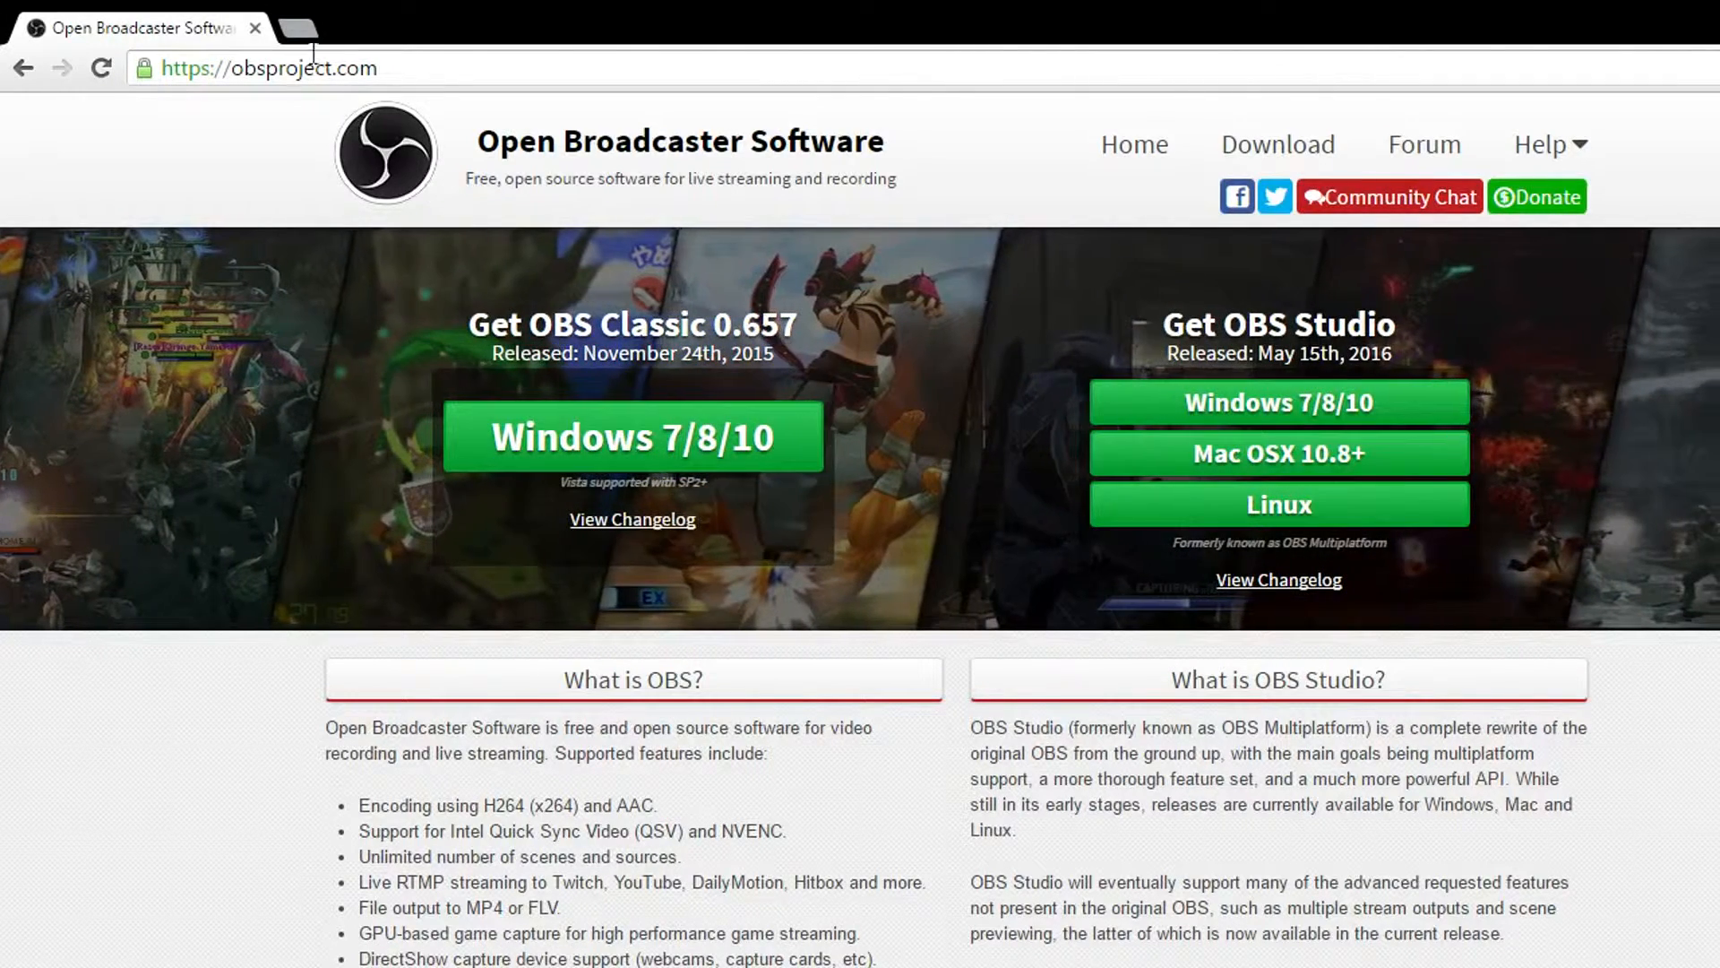
pyautogui.click(254, 34)
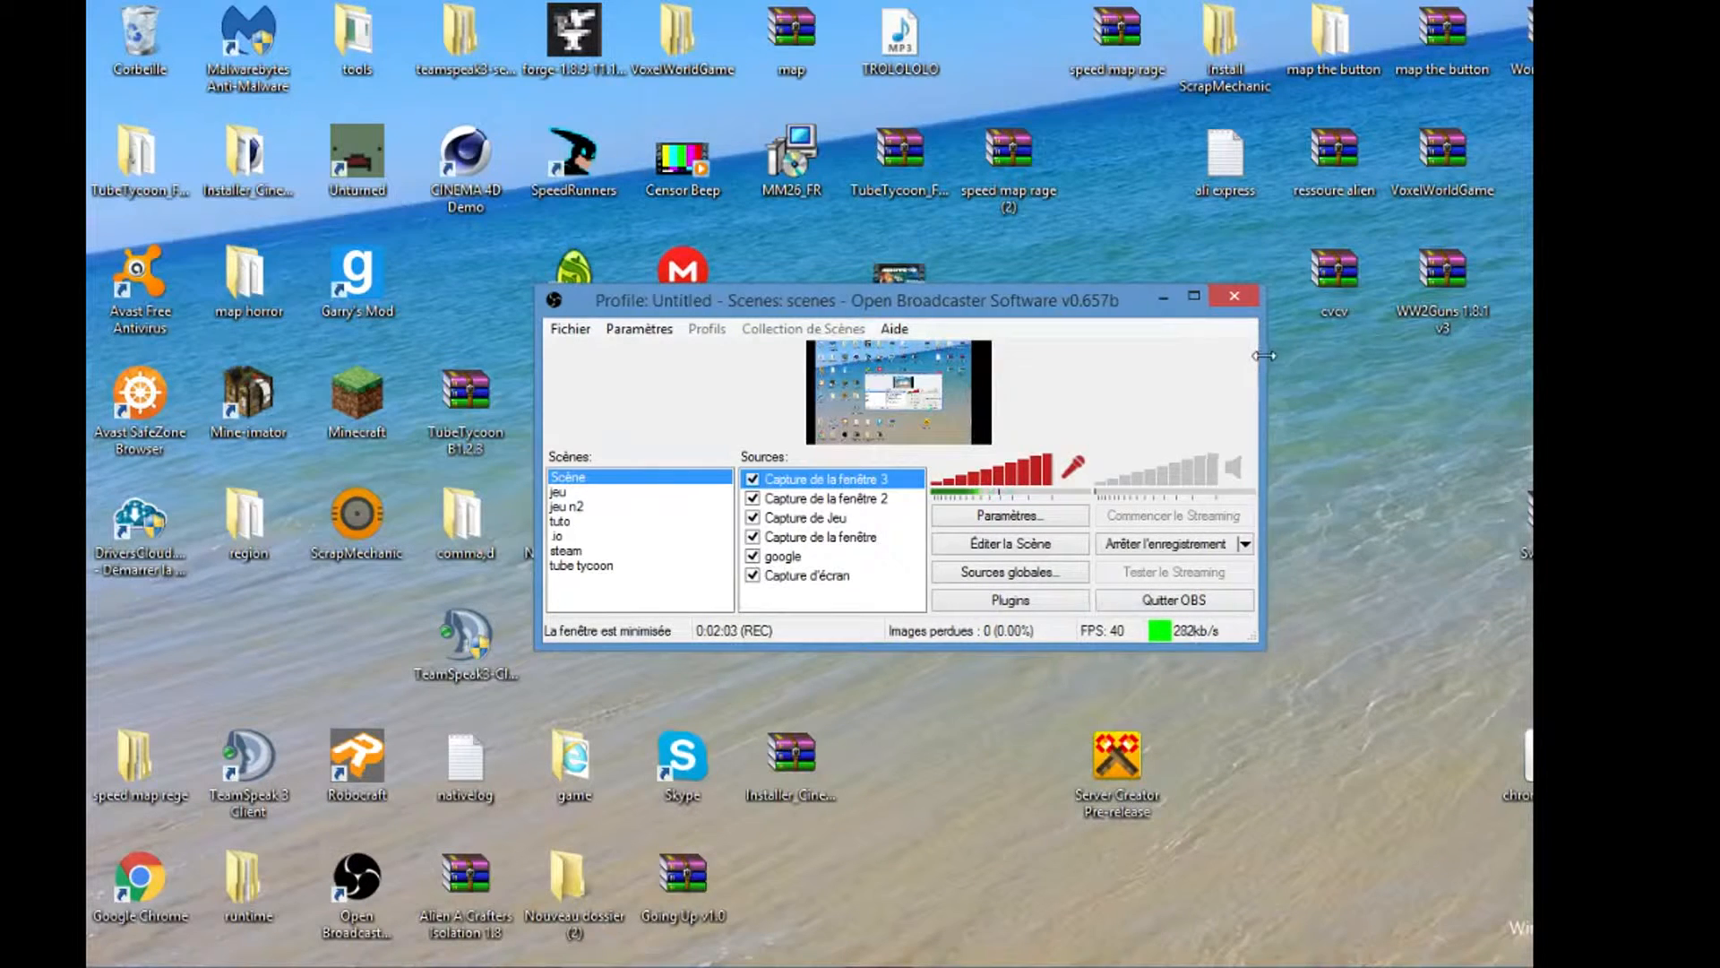
# Enlarge the Open Broadcaster Software window in width and height so the scene preview is larger.
pyautogui.moveTo(1263, 356); pyautogui.dragTo(1527, 363)
pyautogui.moveTo(536, 446); pyautogui.dragTo(190, 447)
pyautogui.moveTo(875, 285); pyautogui.dragTo(886, 104)
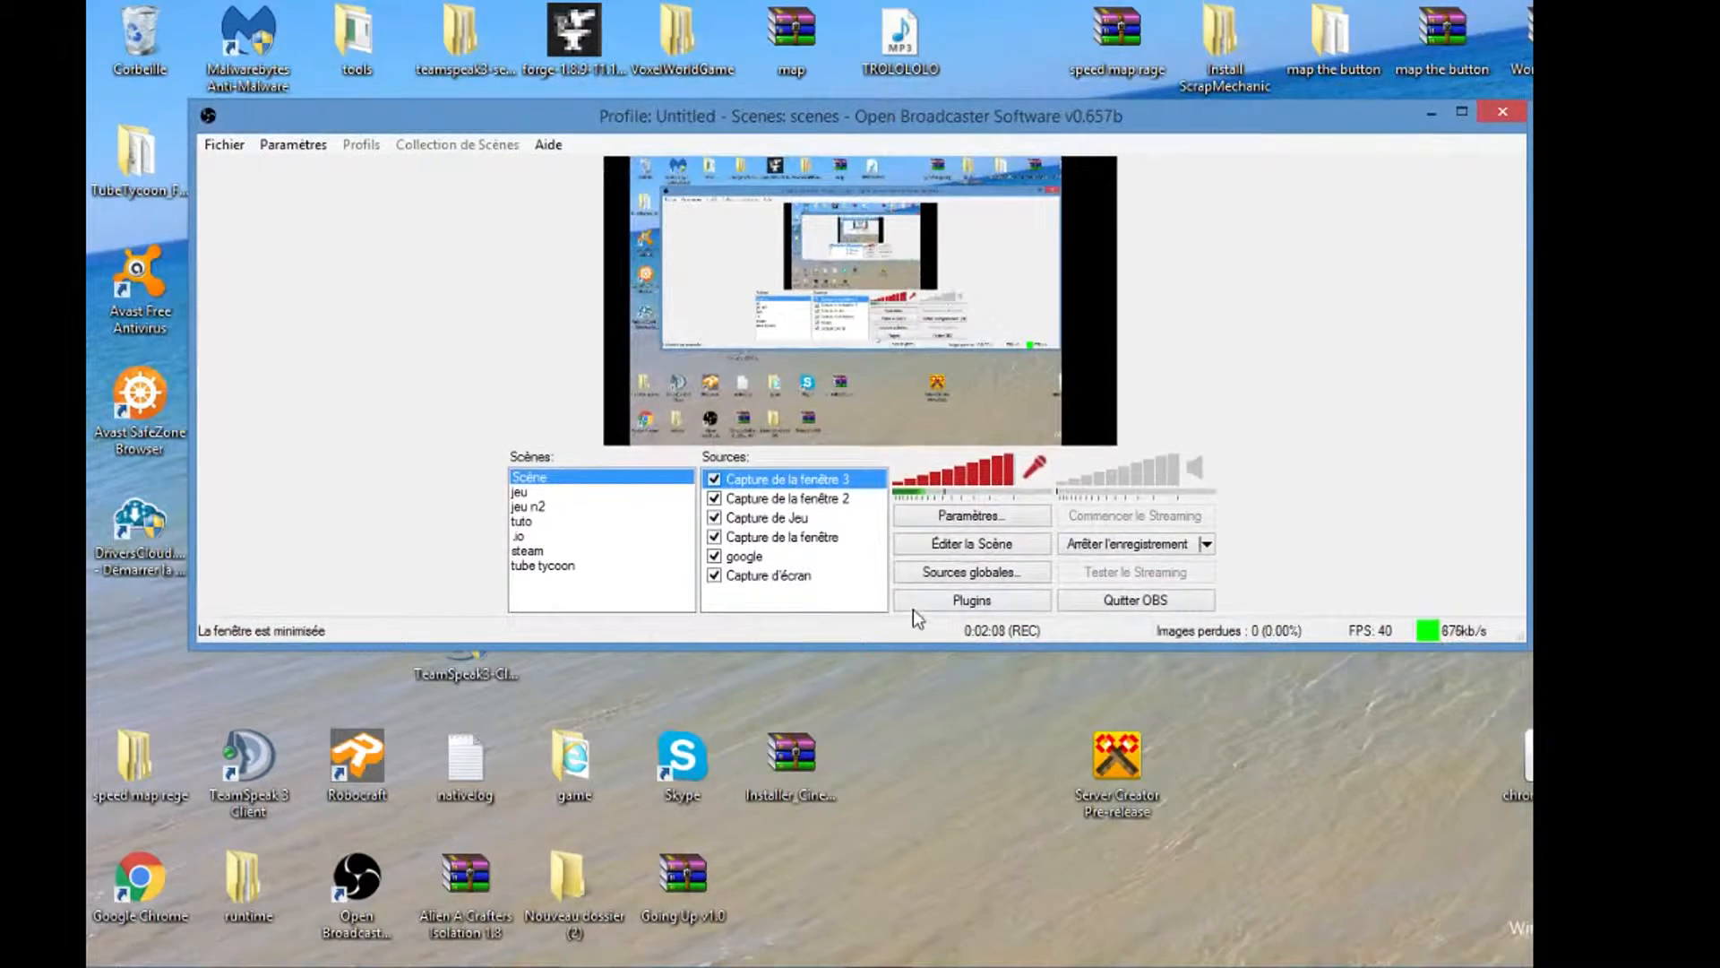
pyautogui.moveTo(915, 672); pyautogui.dragTo(916, 711)
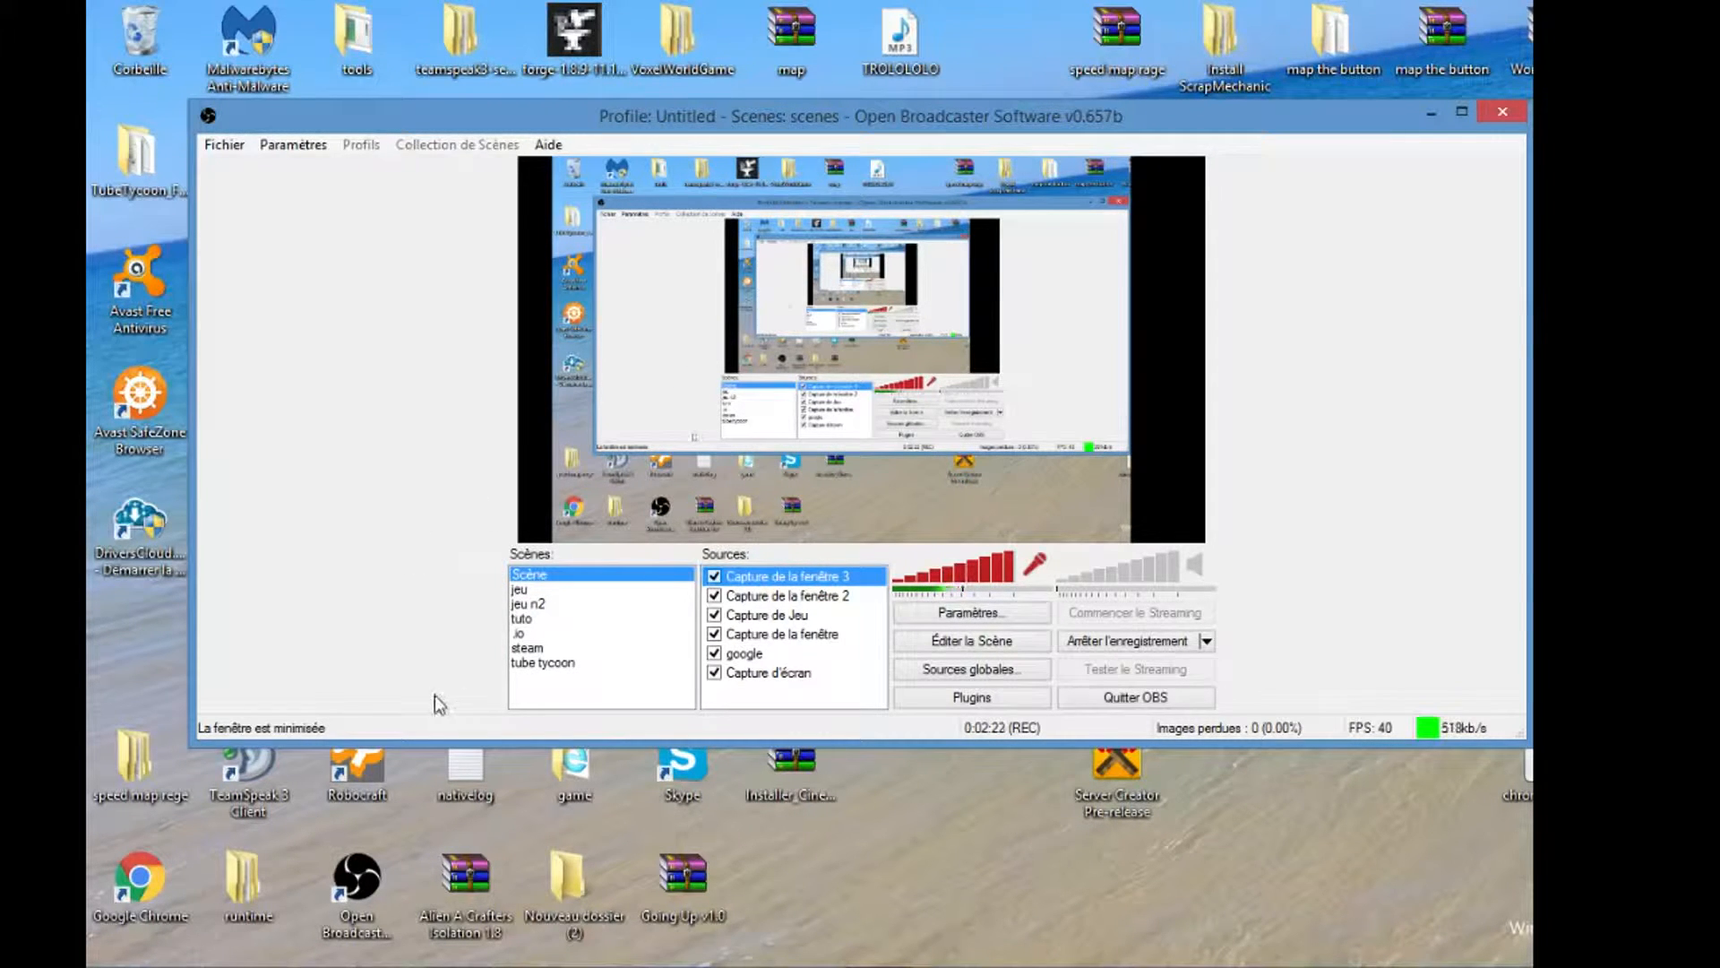
# Add a new scene named minecraft to the scene list.
pyautogui.rightClick(530, 696)
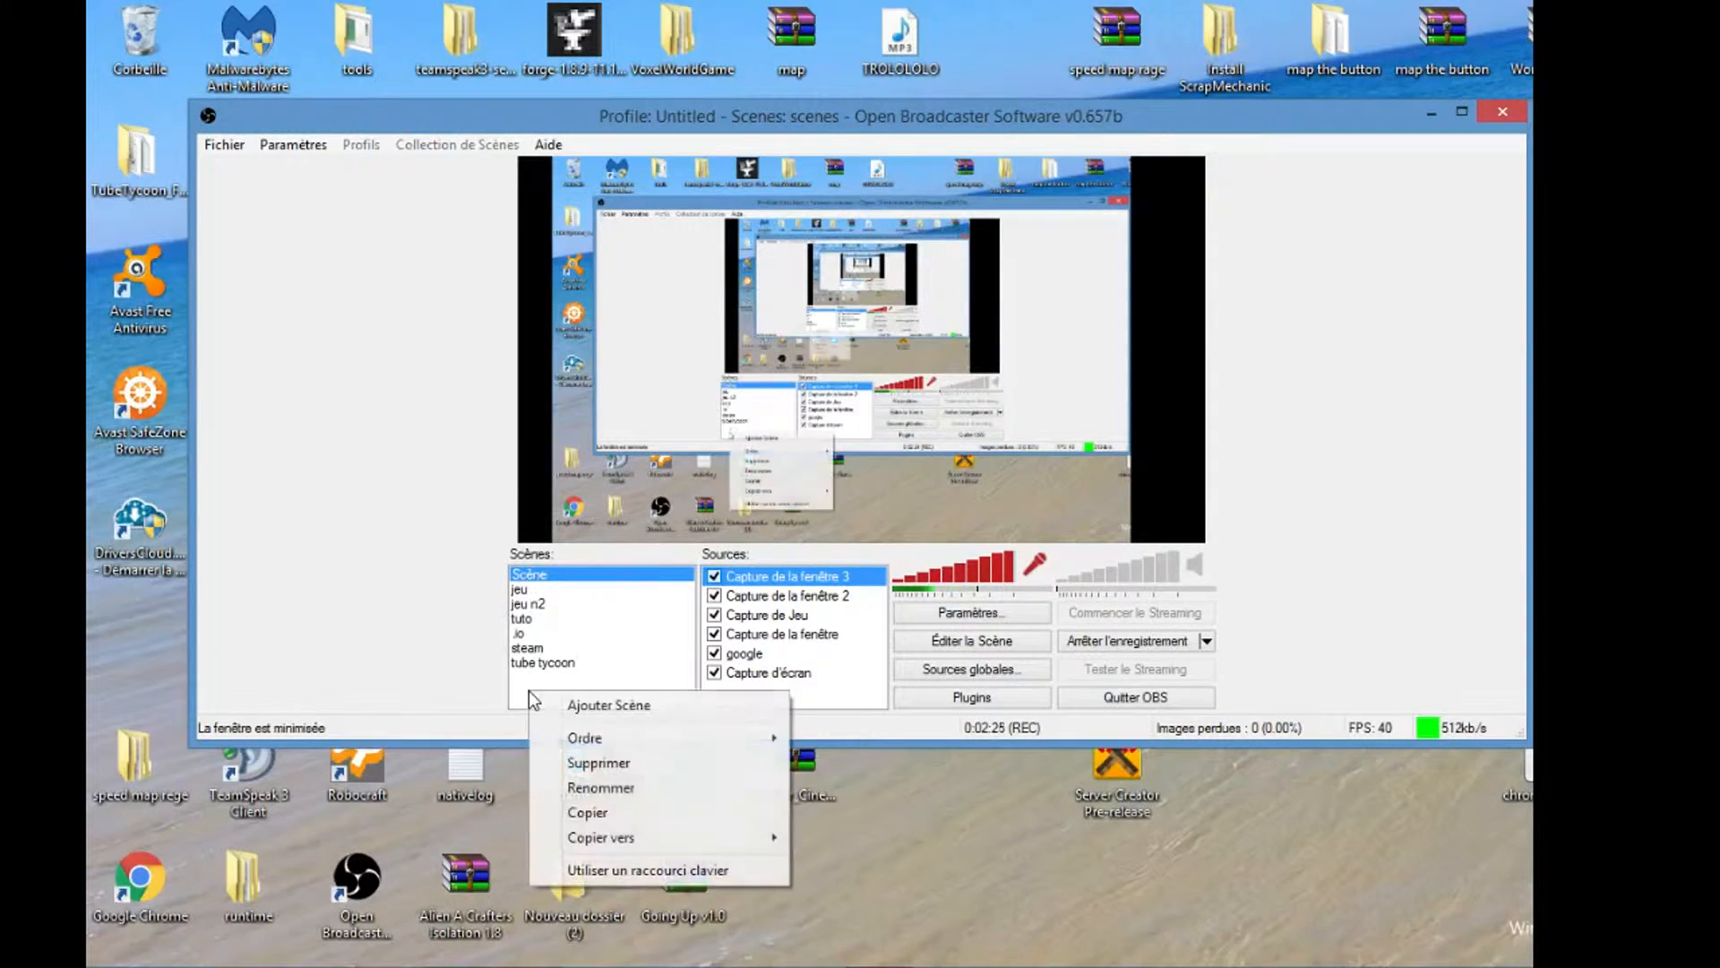
pyautogui.click(610, 705)
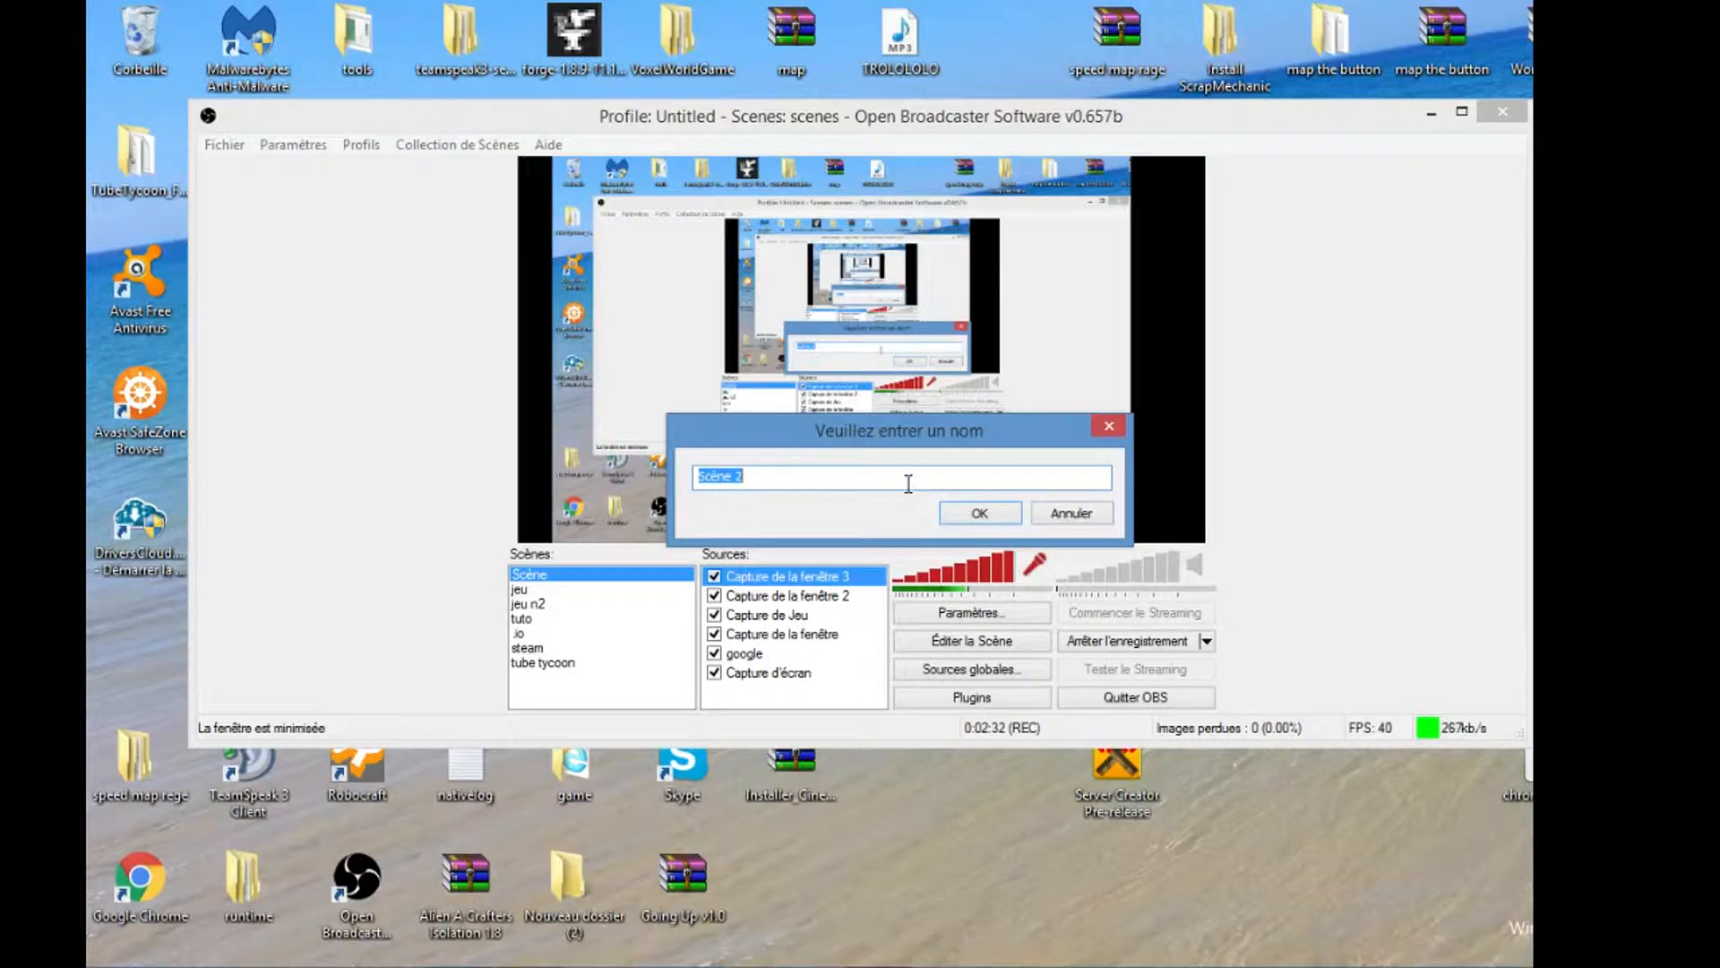
pyautogui.write('minec')
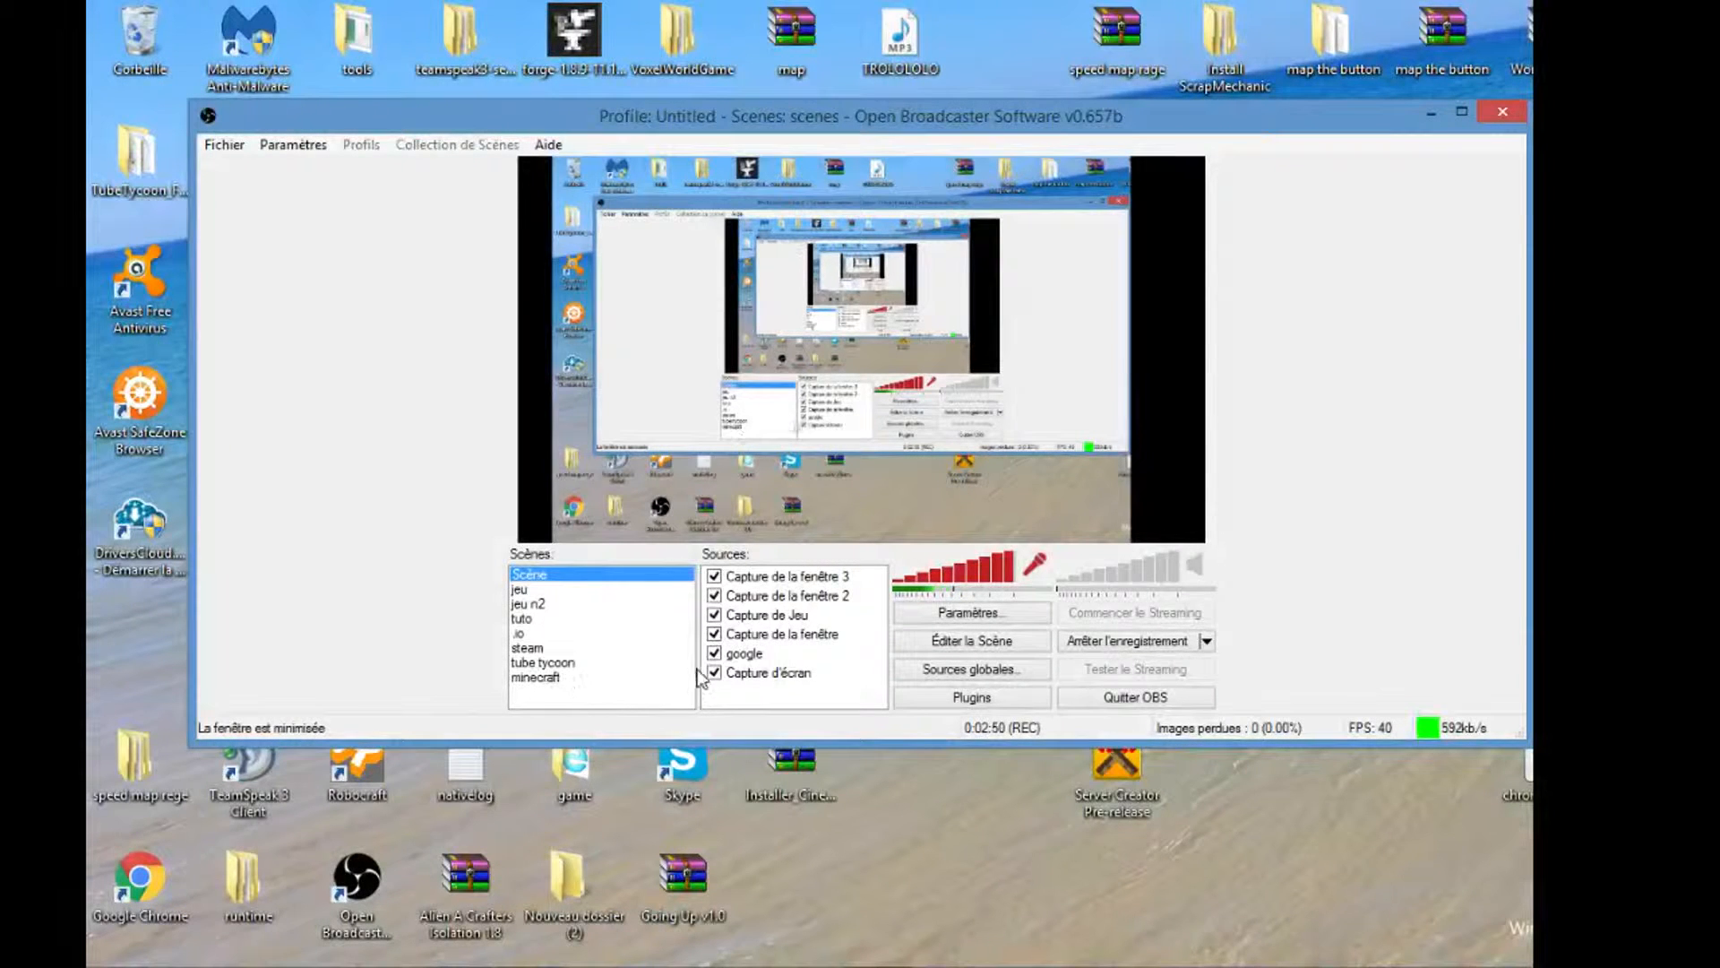
# Try adding a window capture source to Scène and check its list of available windows.
pyautogui.rightClick(720, 695)
pyautogui.moveTo(789, 713)
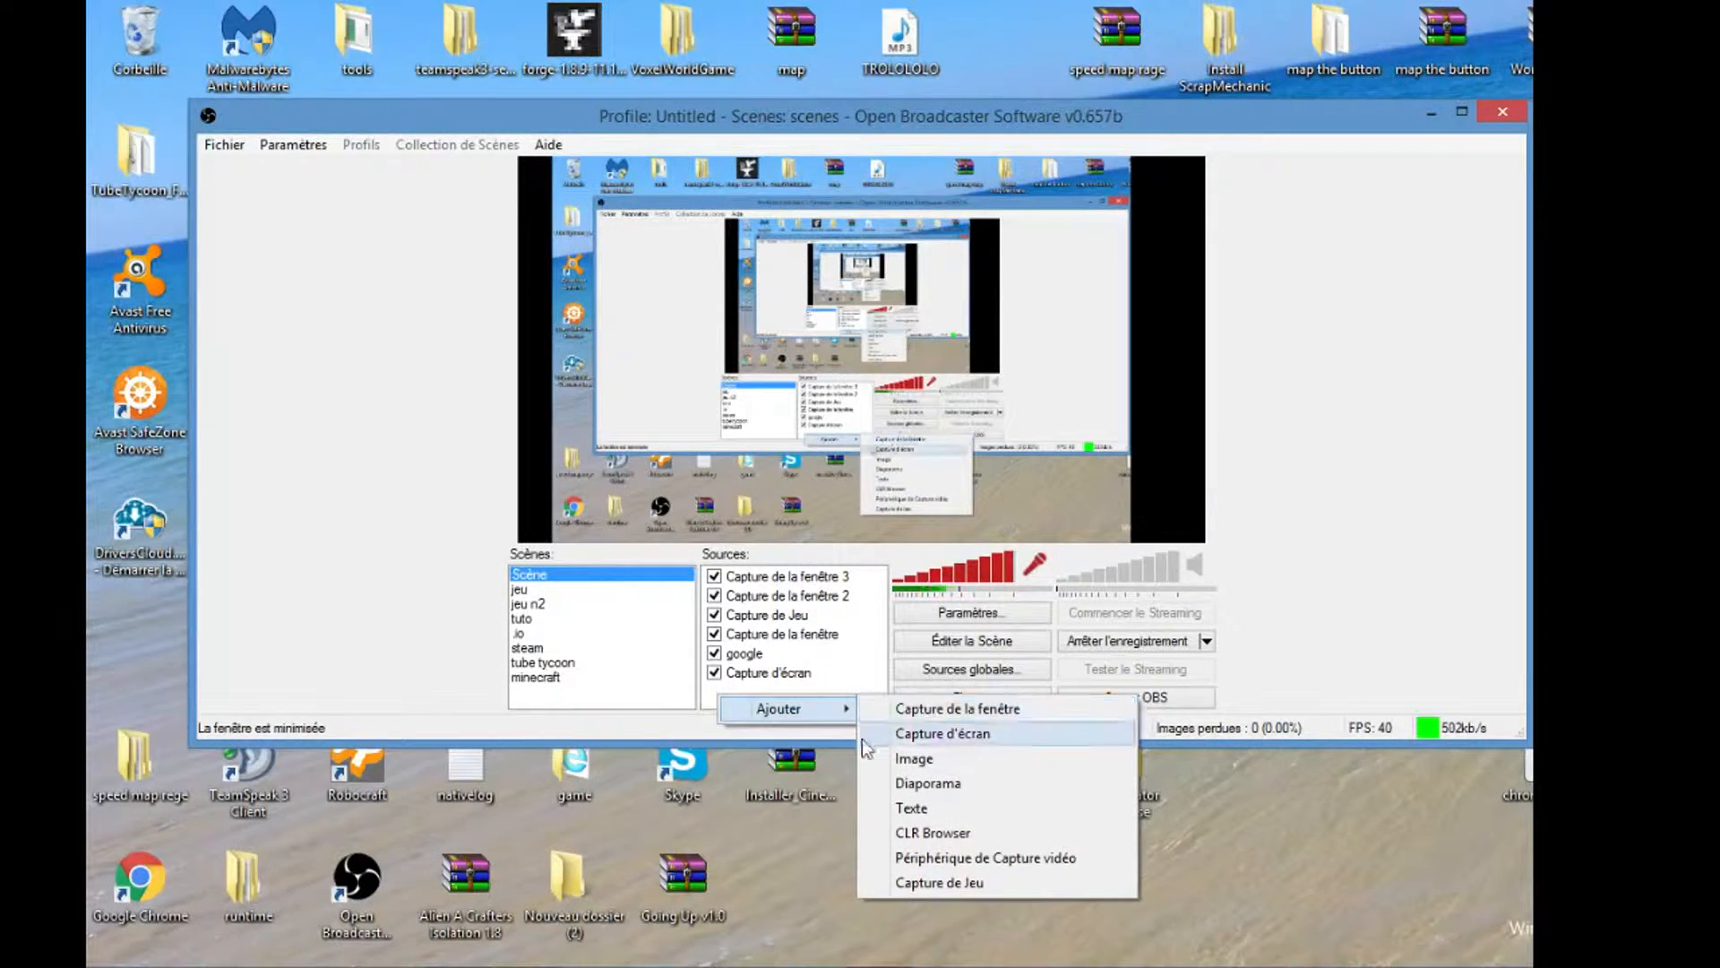
pyautogui.click(939, 713)
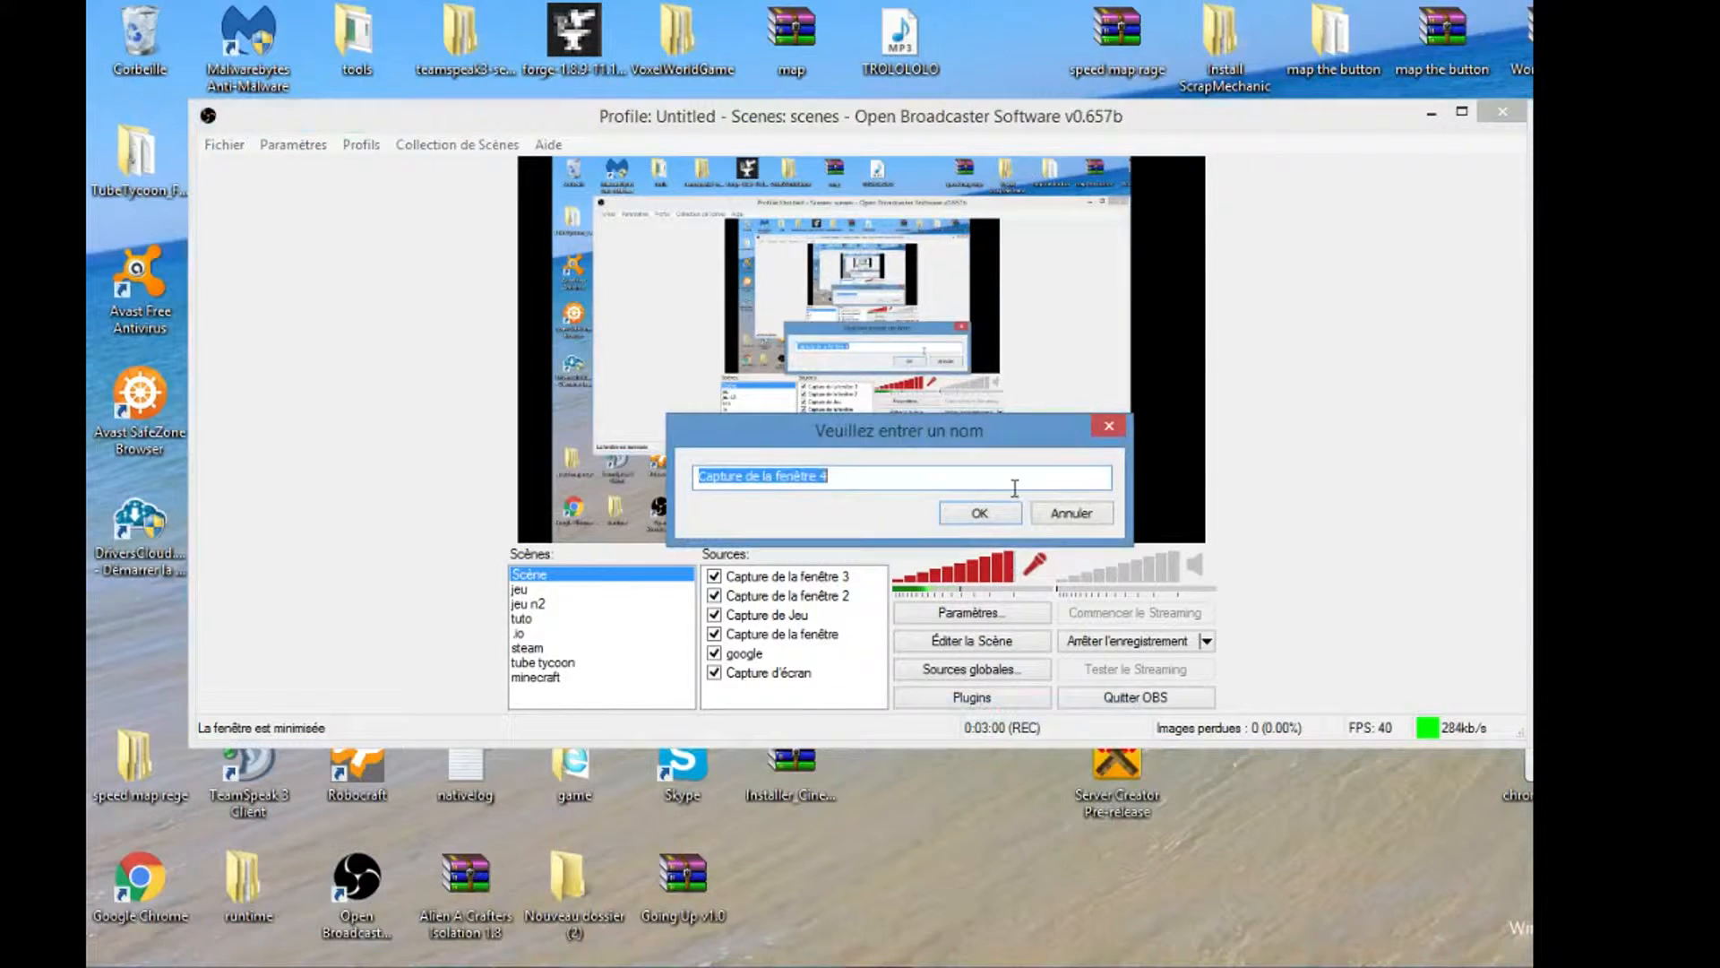
pyautogui.click(949, 513)
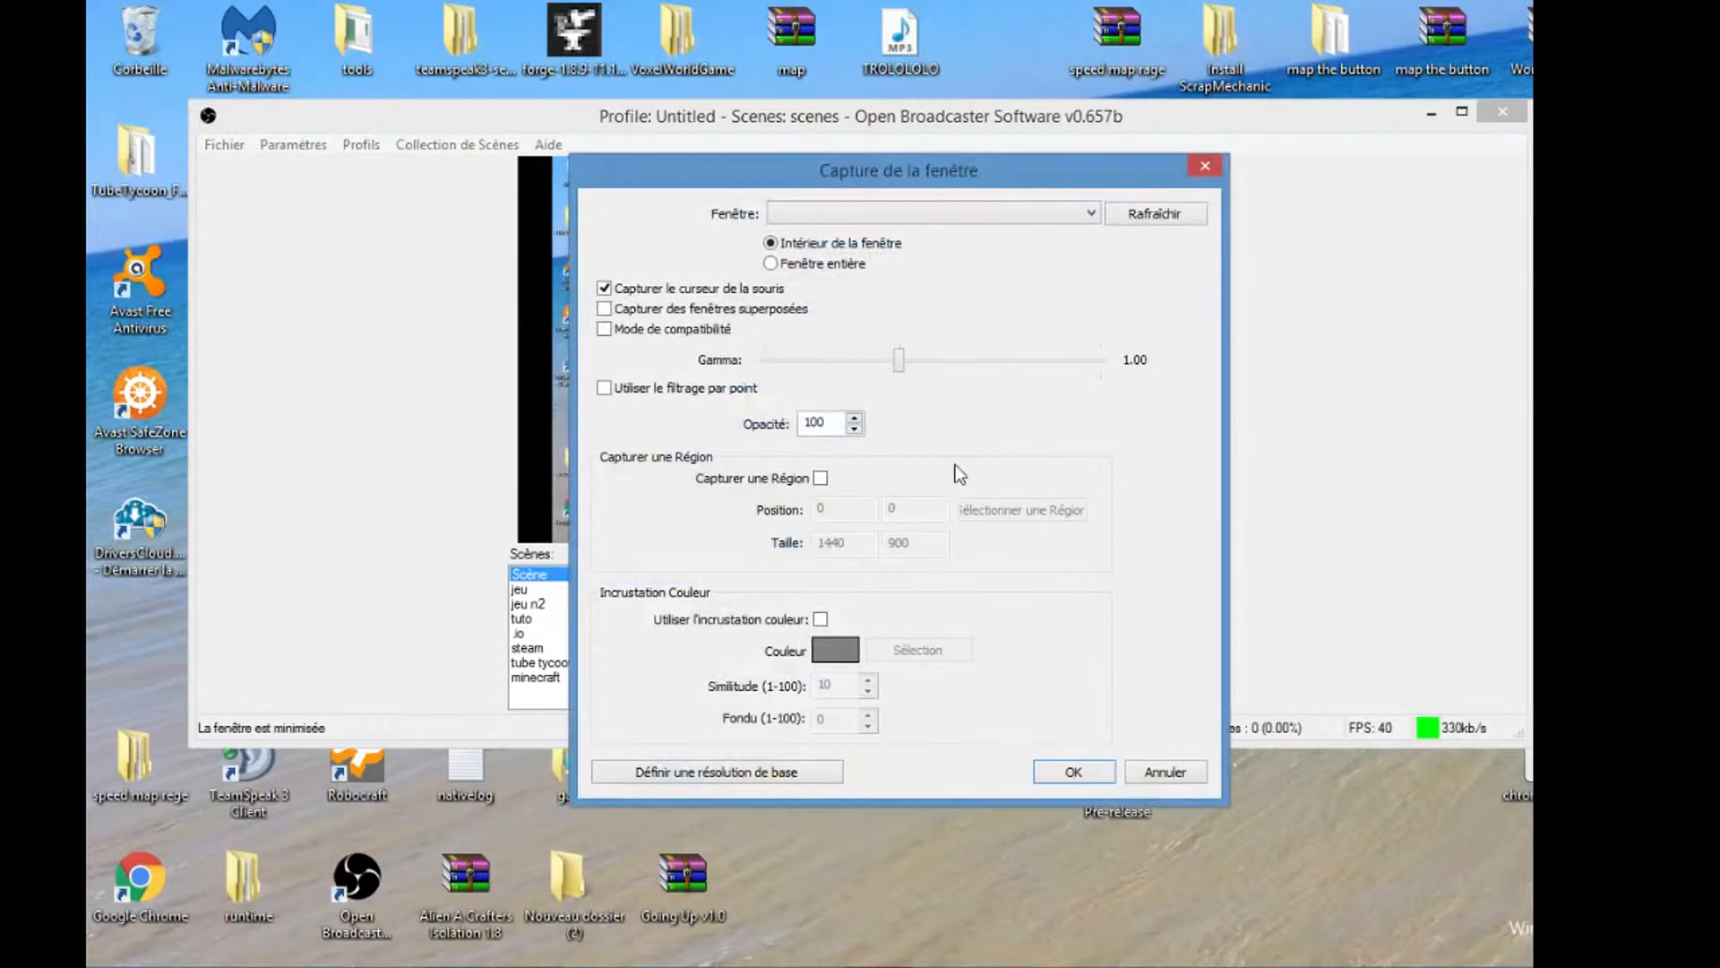
pyautogui.click(955, 210)
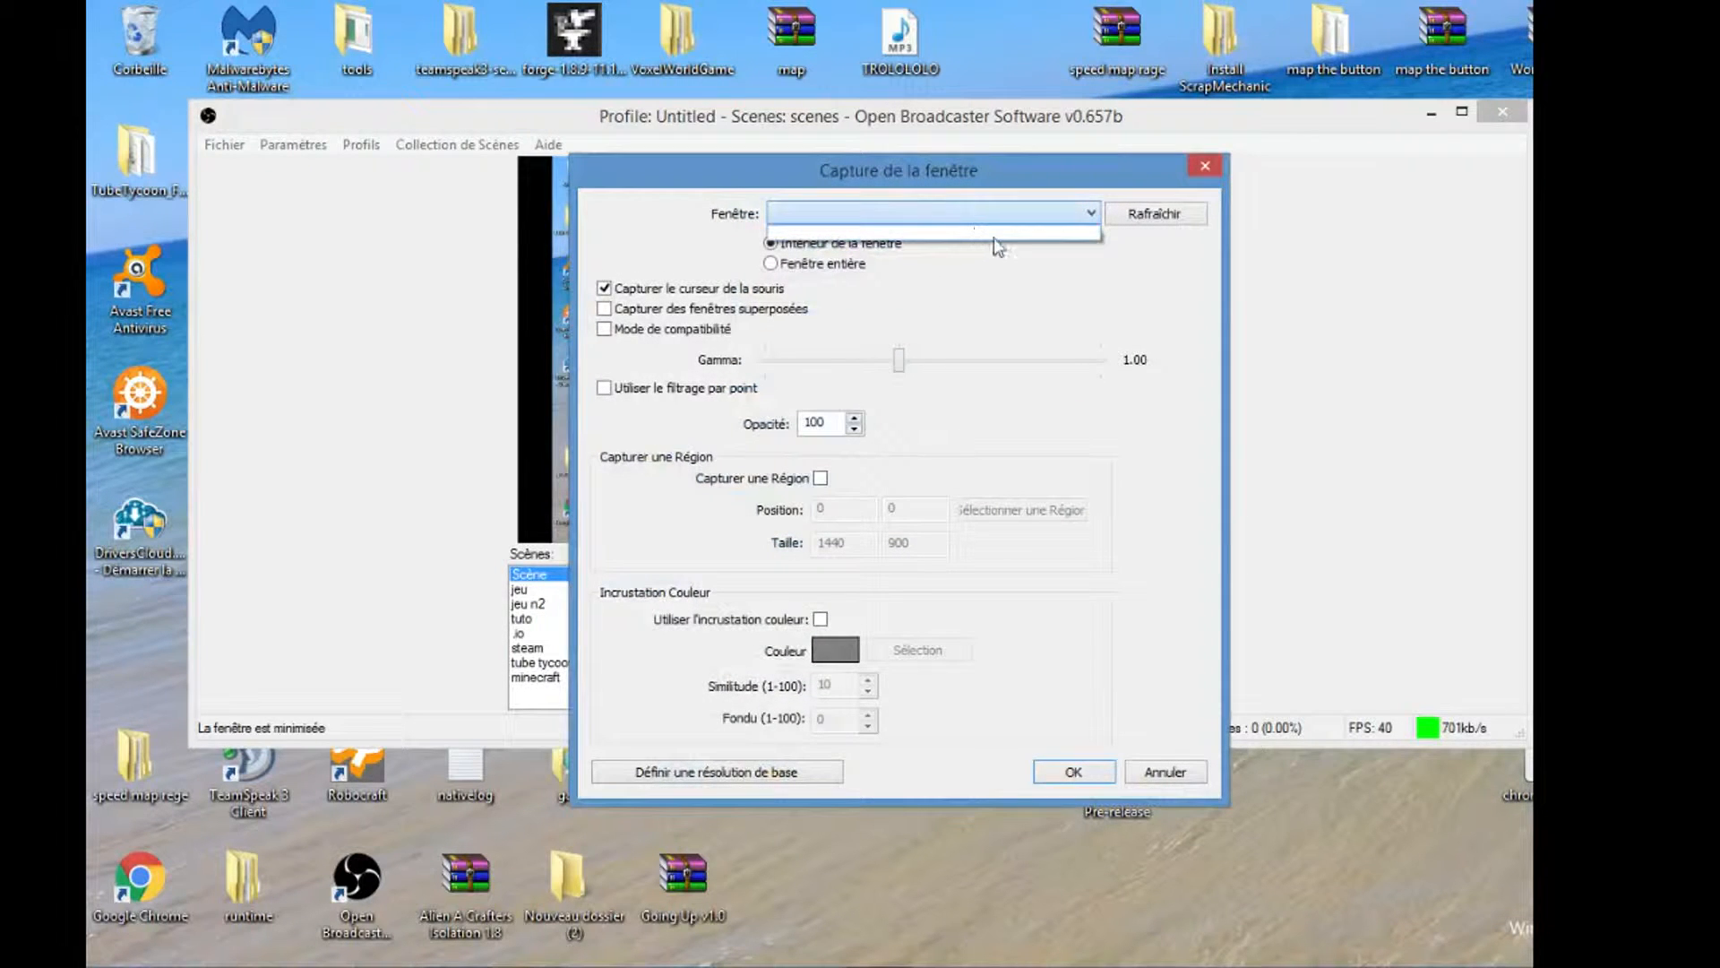
pyautogui.click(1145, 781)
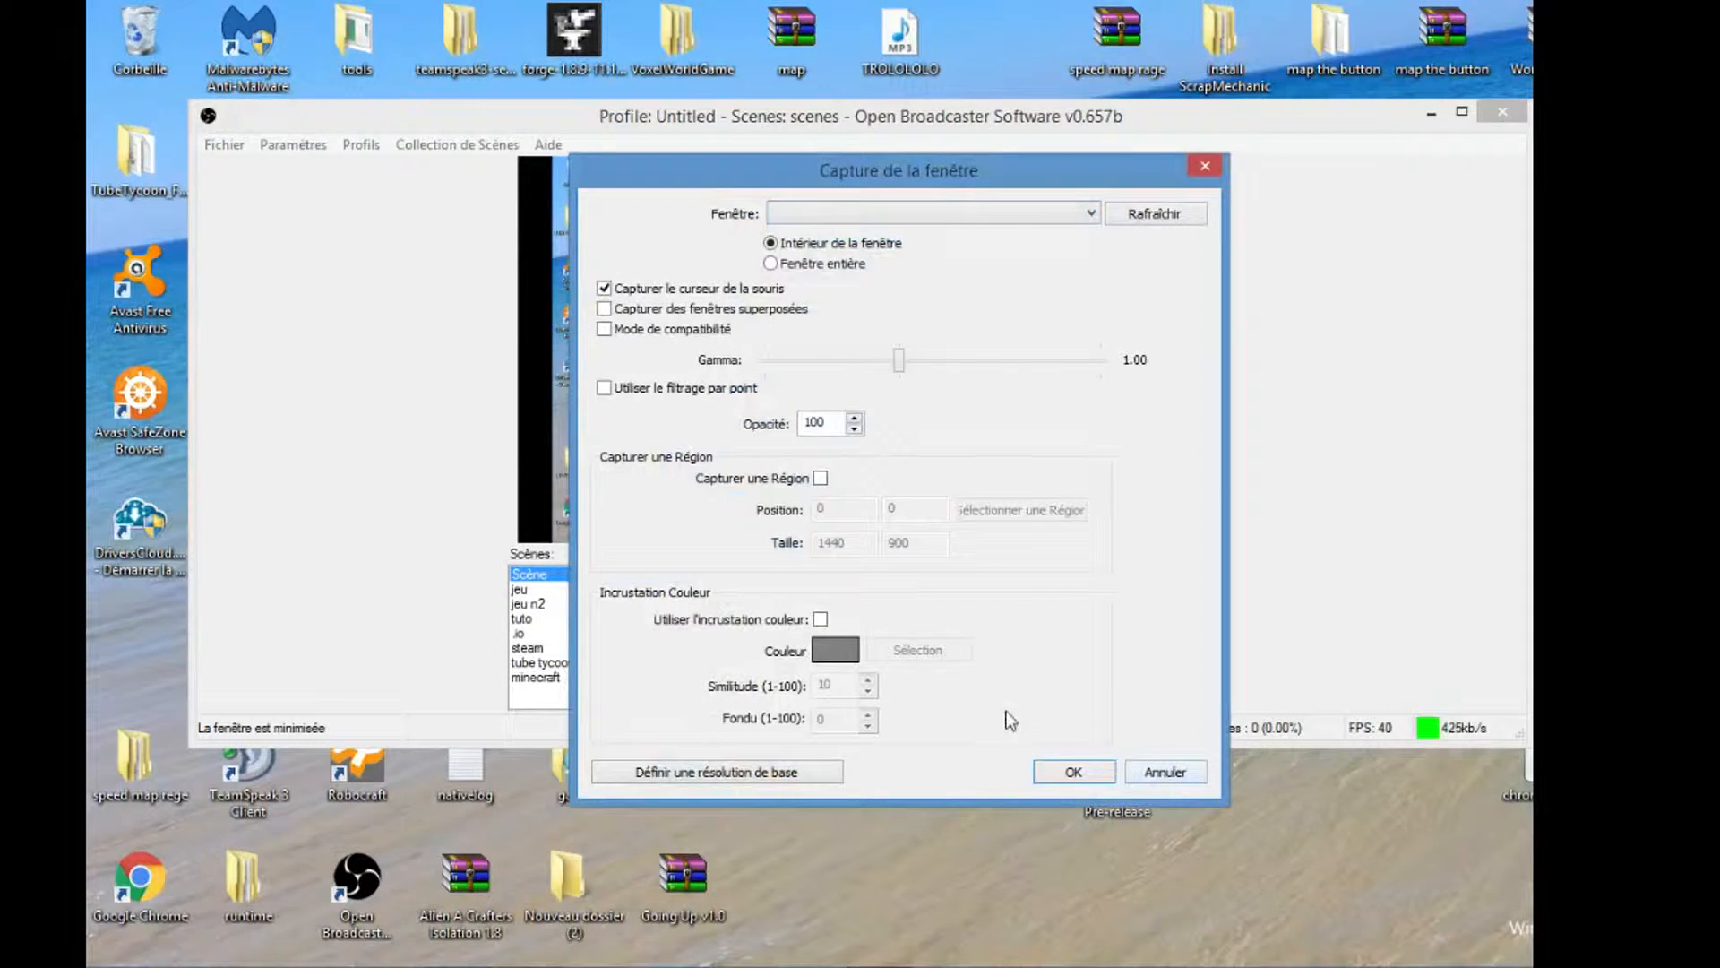
pyautogui.click(1148, 772)
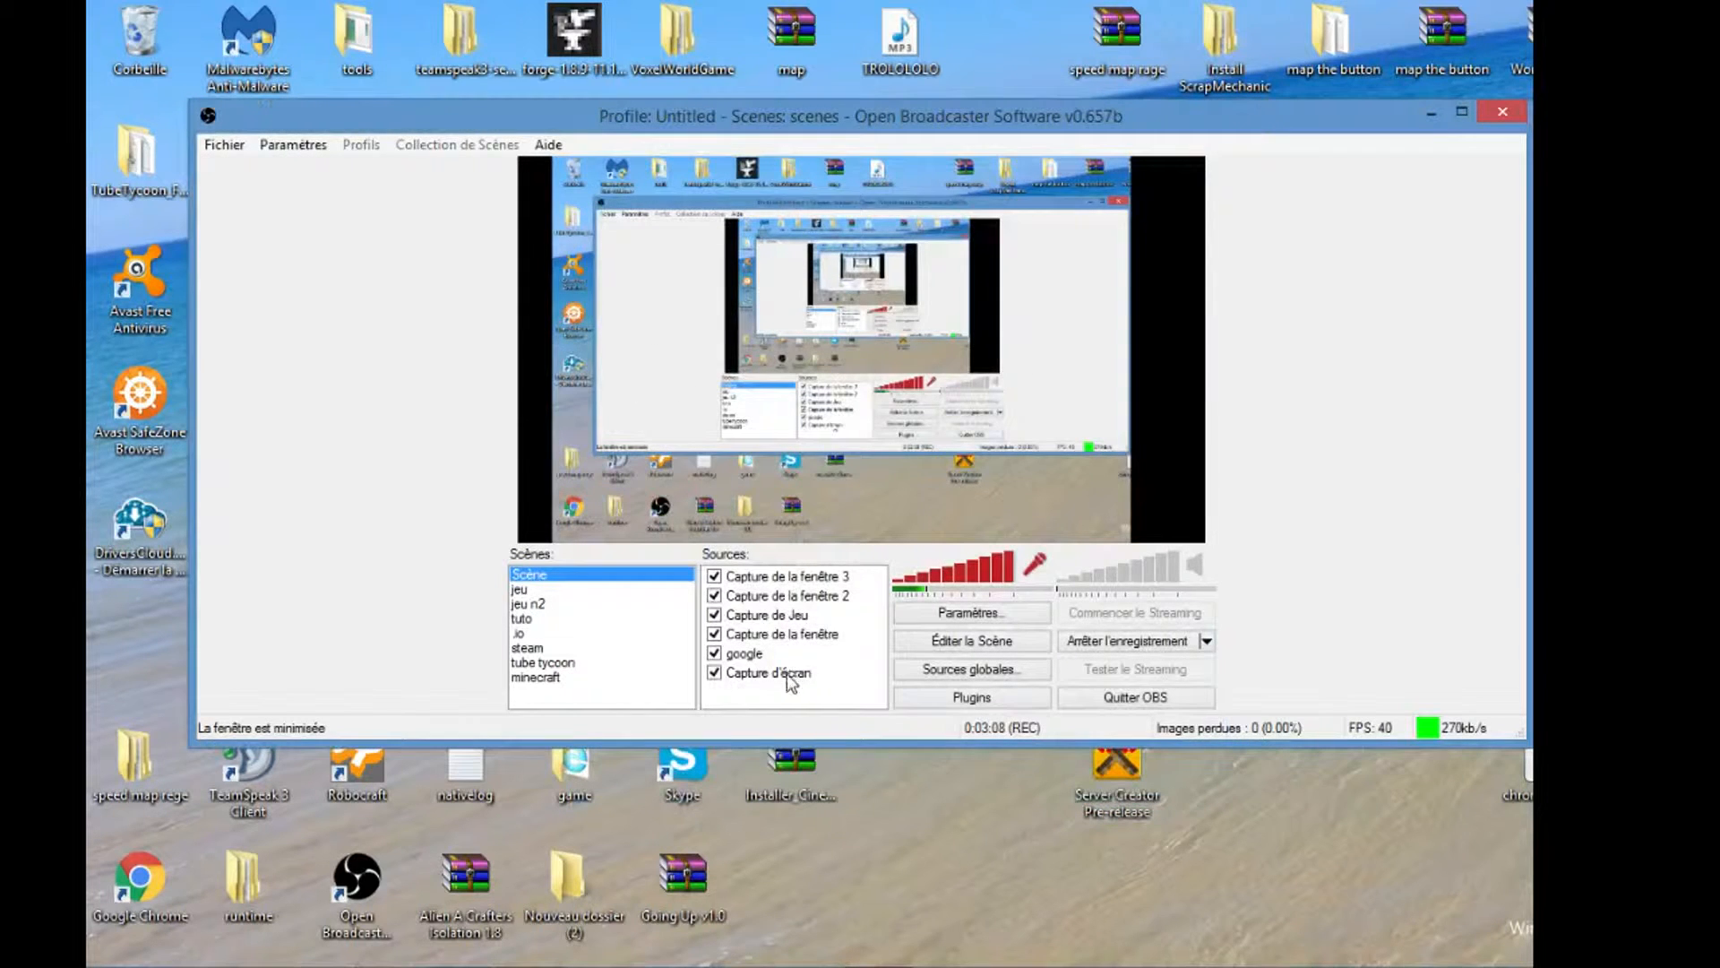
# Try adding a game capture source to Scène and check its list of available applications.
pyautogui.rightClick(788, 674)
pyautogui.rightClick(722, 701)
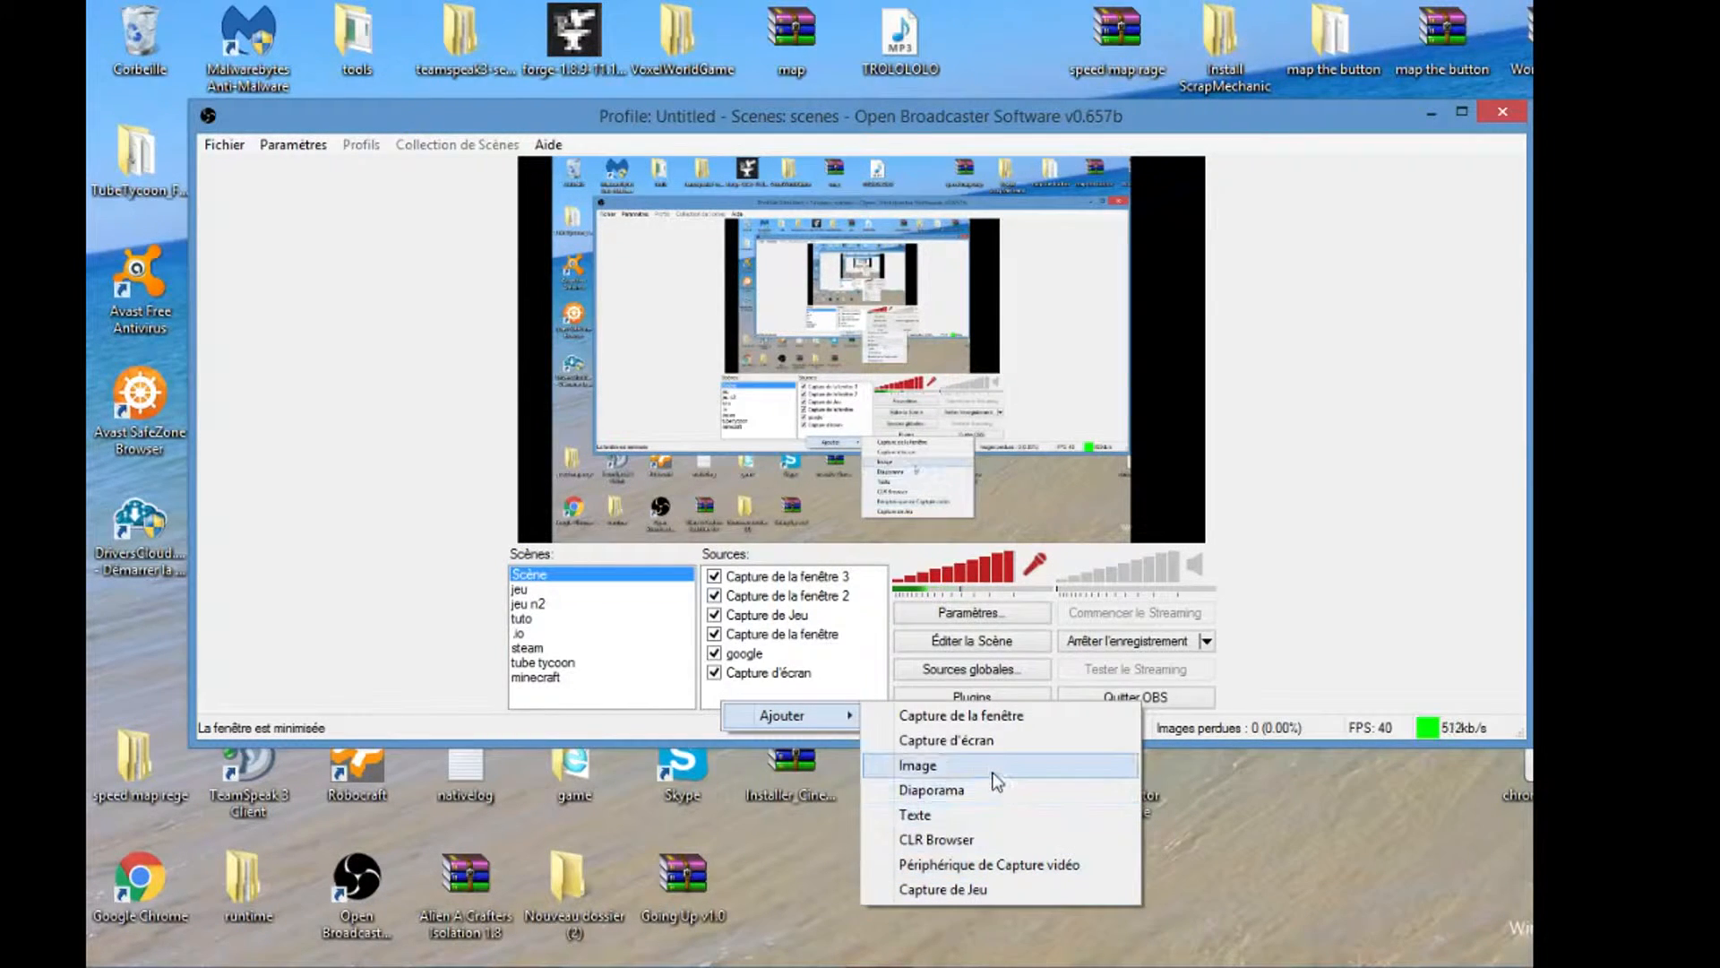
pyautogui.click(958, 890)
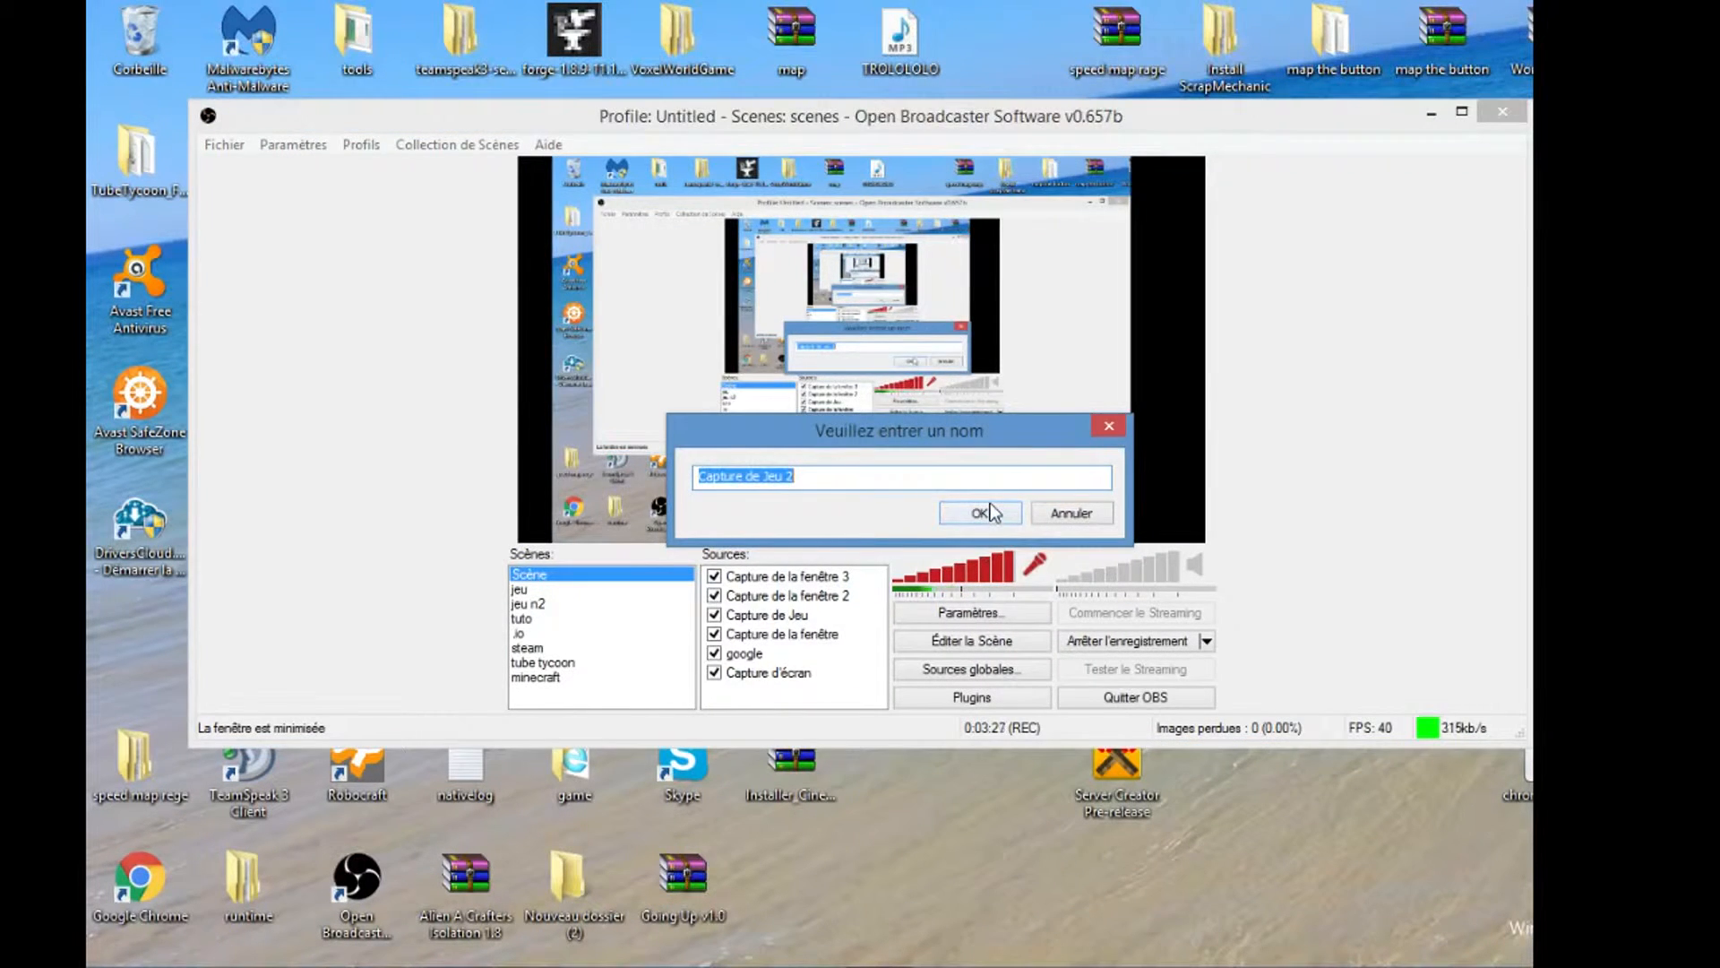
pyautogui.click(992, 511)
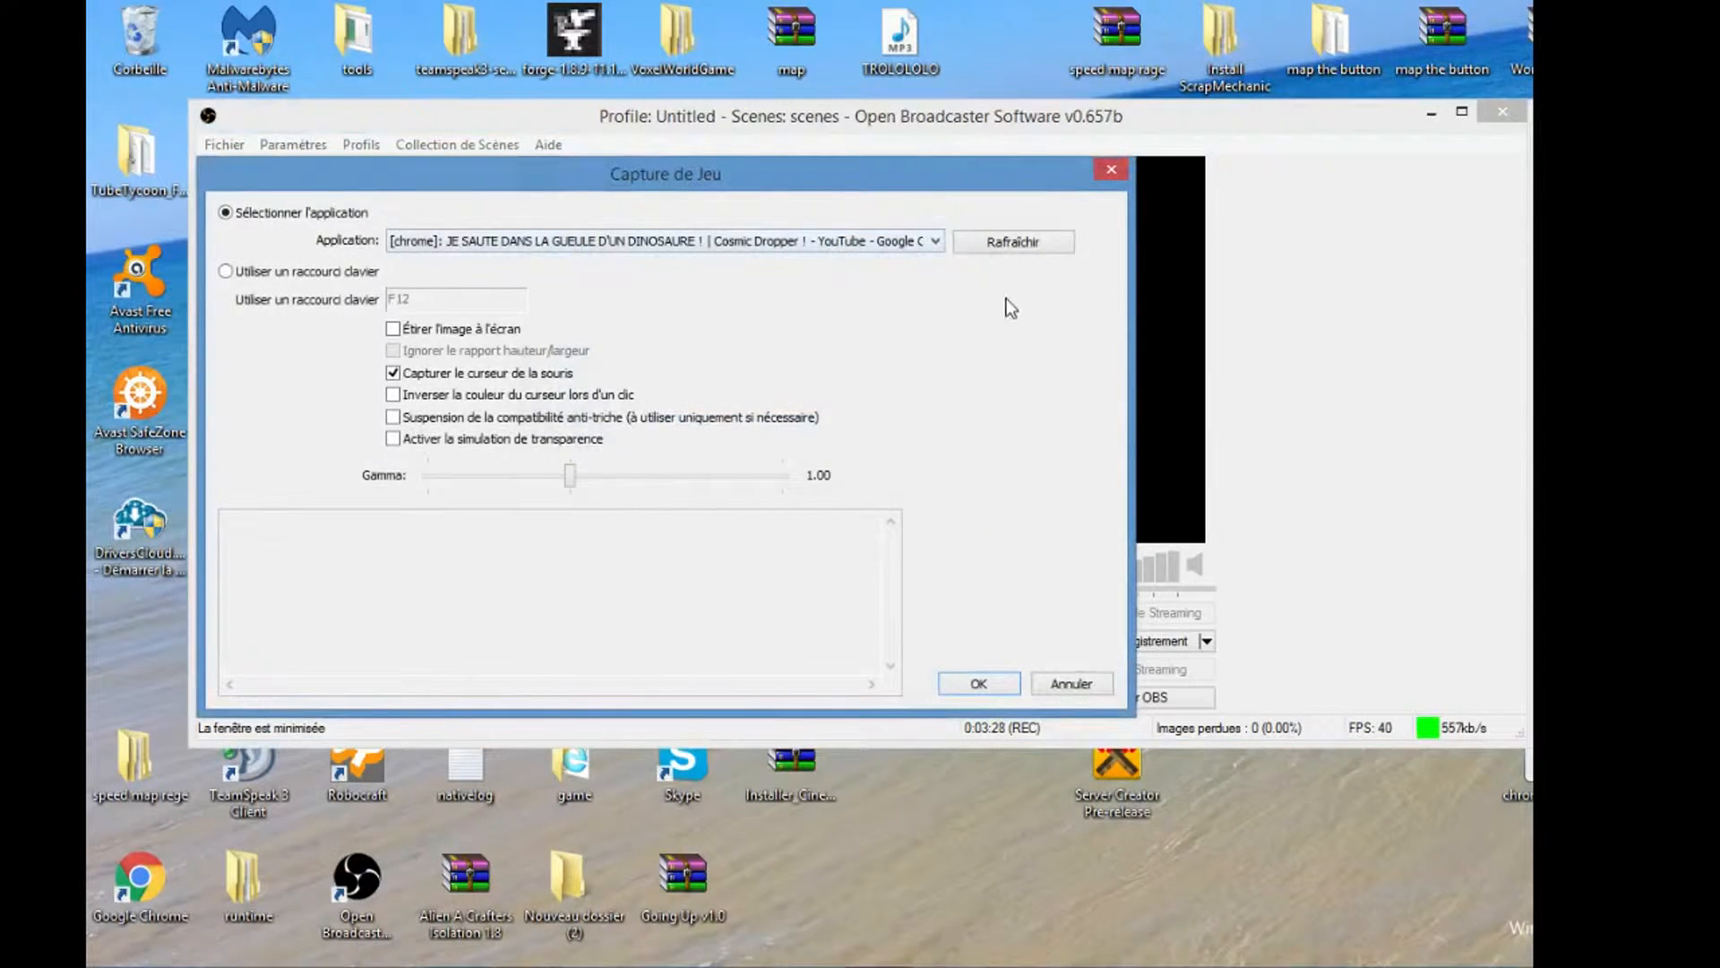
pyautogui.click(936, 242)
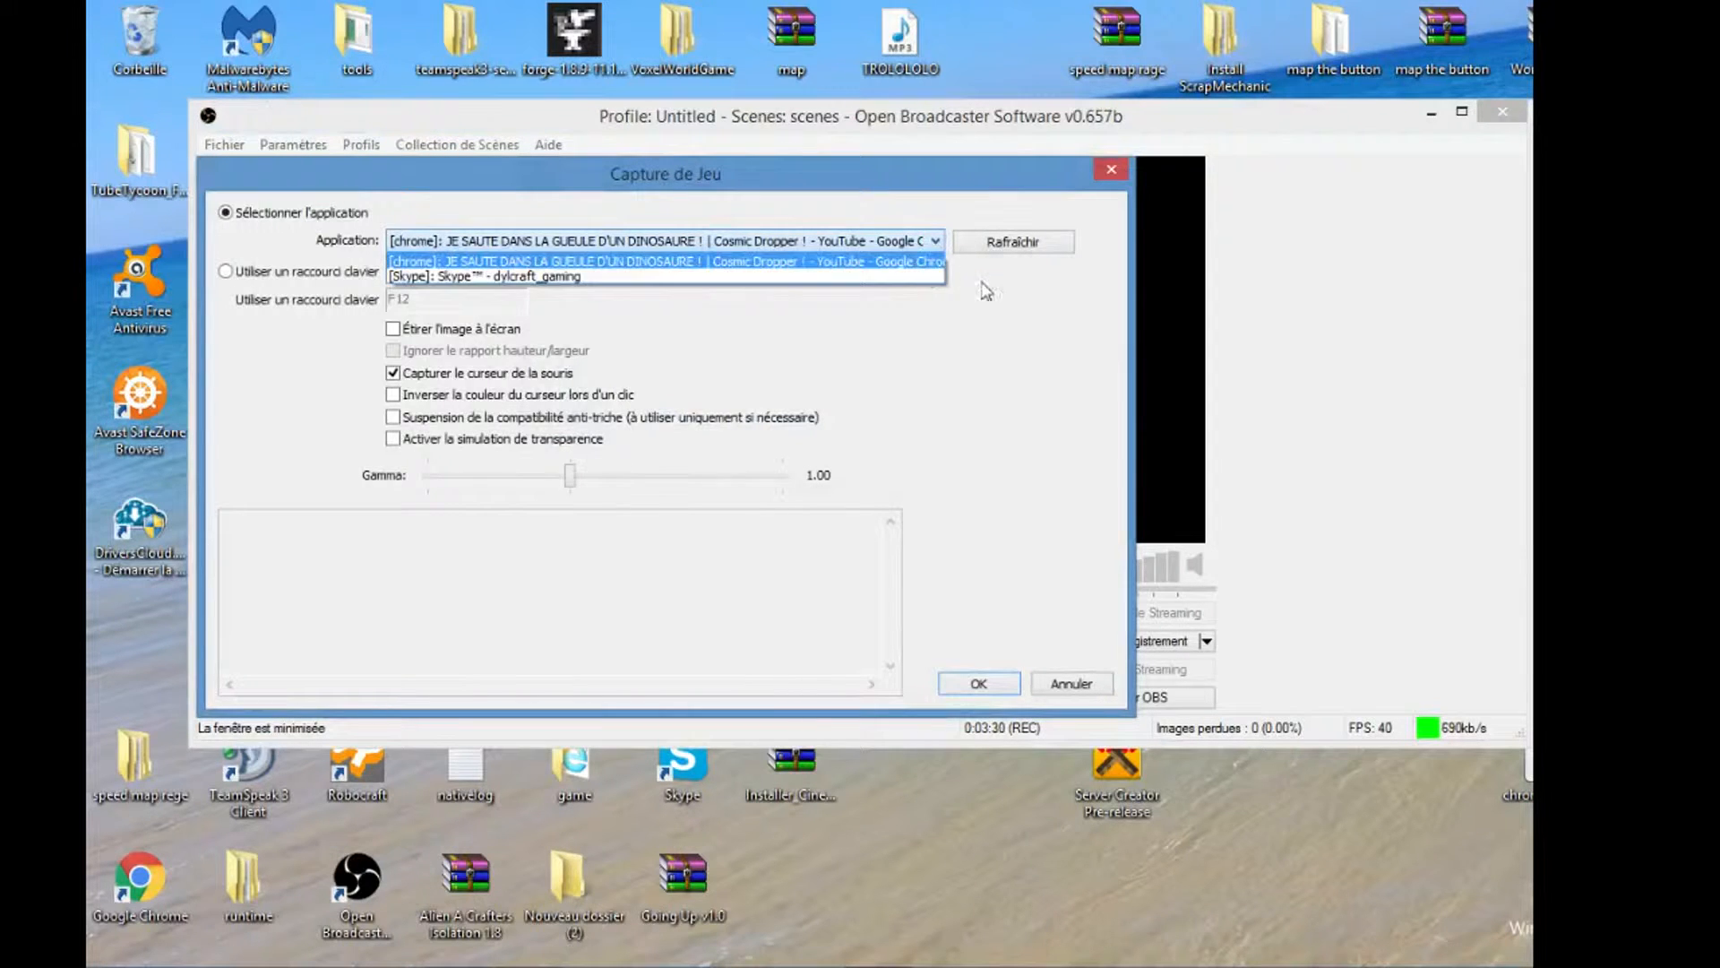
pyautogui.click(1002, 385)
pyautogui.click(1056, 690)
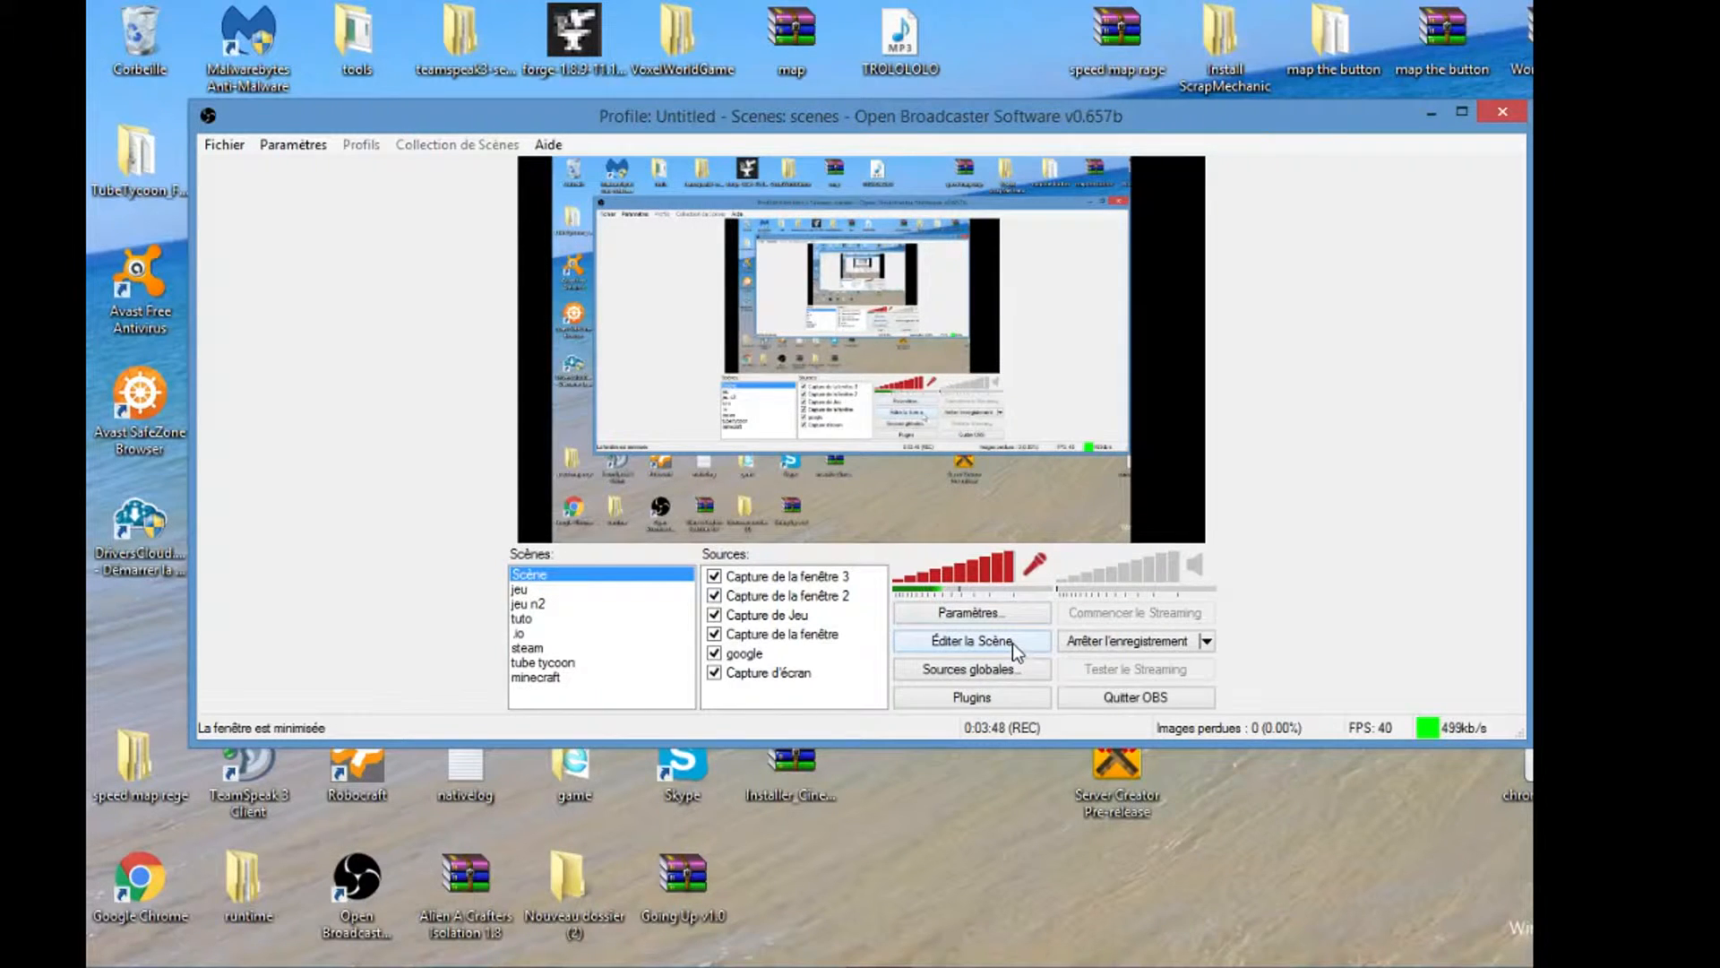
# Add an image source to Scène using the abonnez_vous_logo picture from the Images folder.
pyautogui.rightClick(761, 692)
pyautogui.moveTo(828, 713)
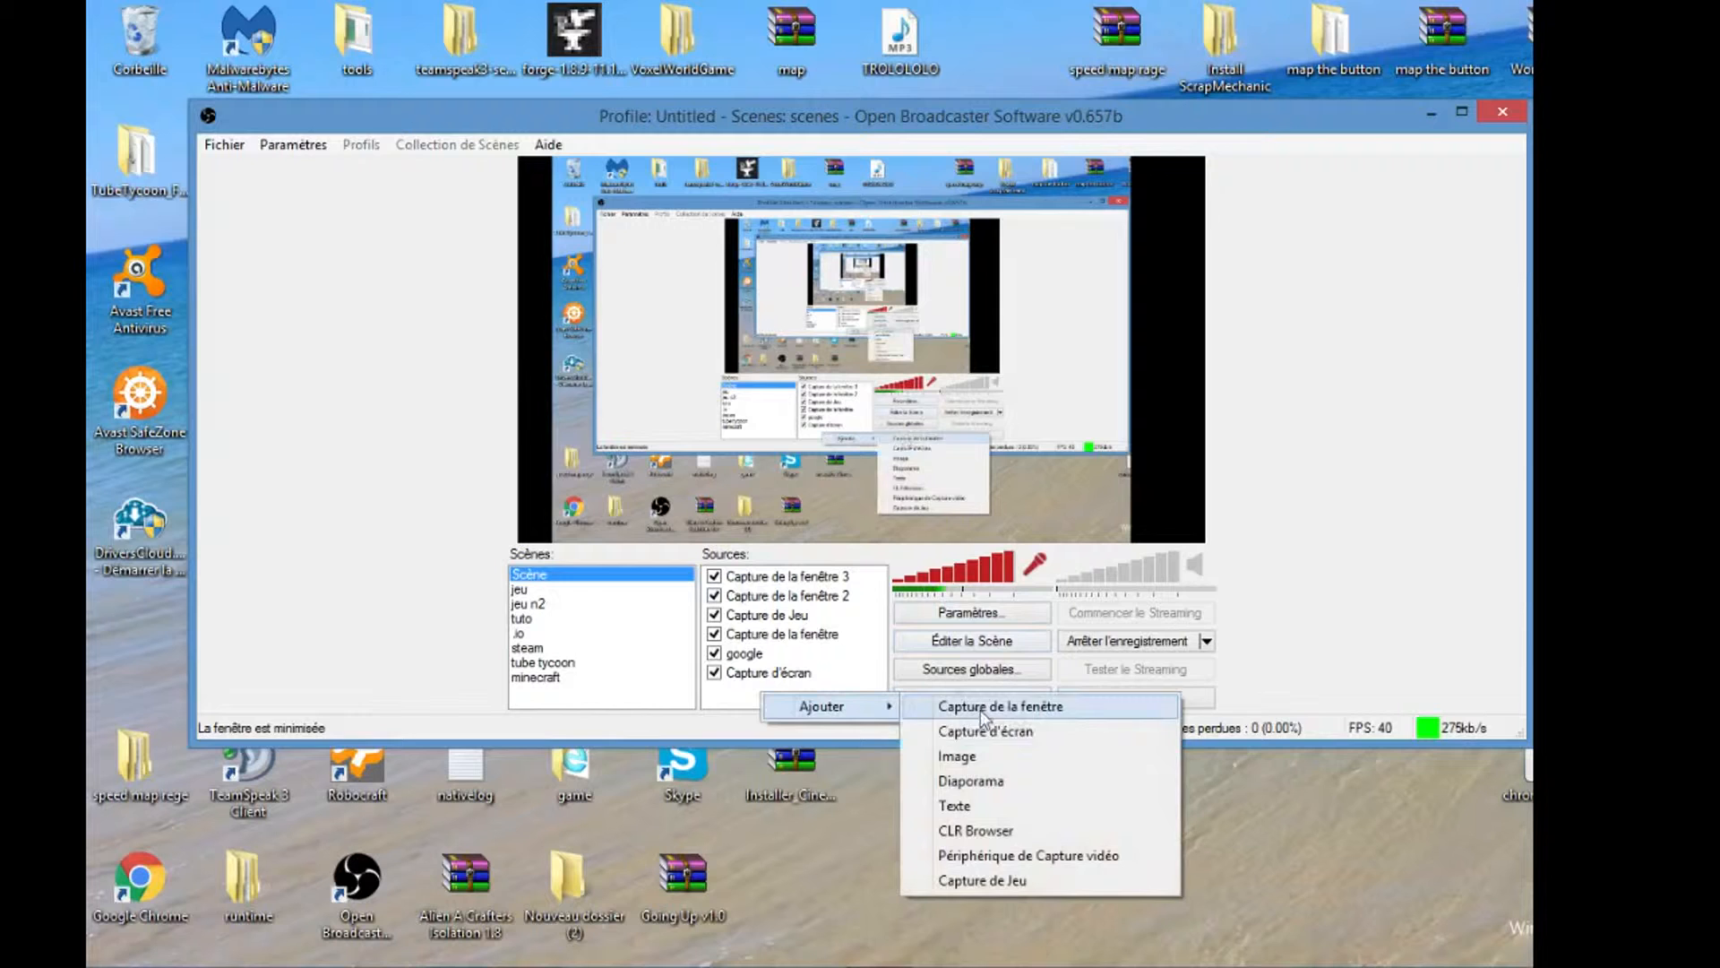
pyautogui.click(1004, 757)
pyautogui.click(966, 509)
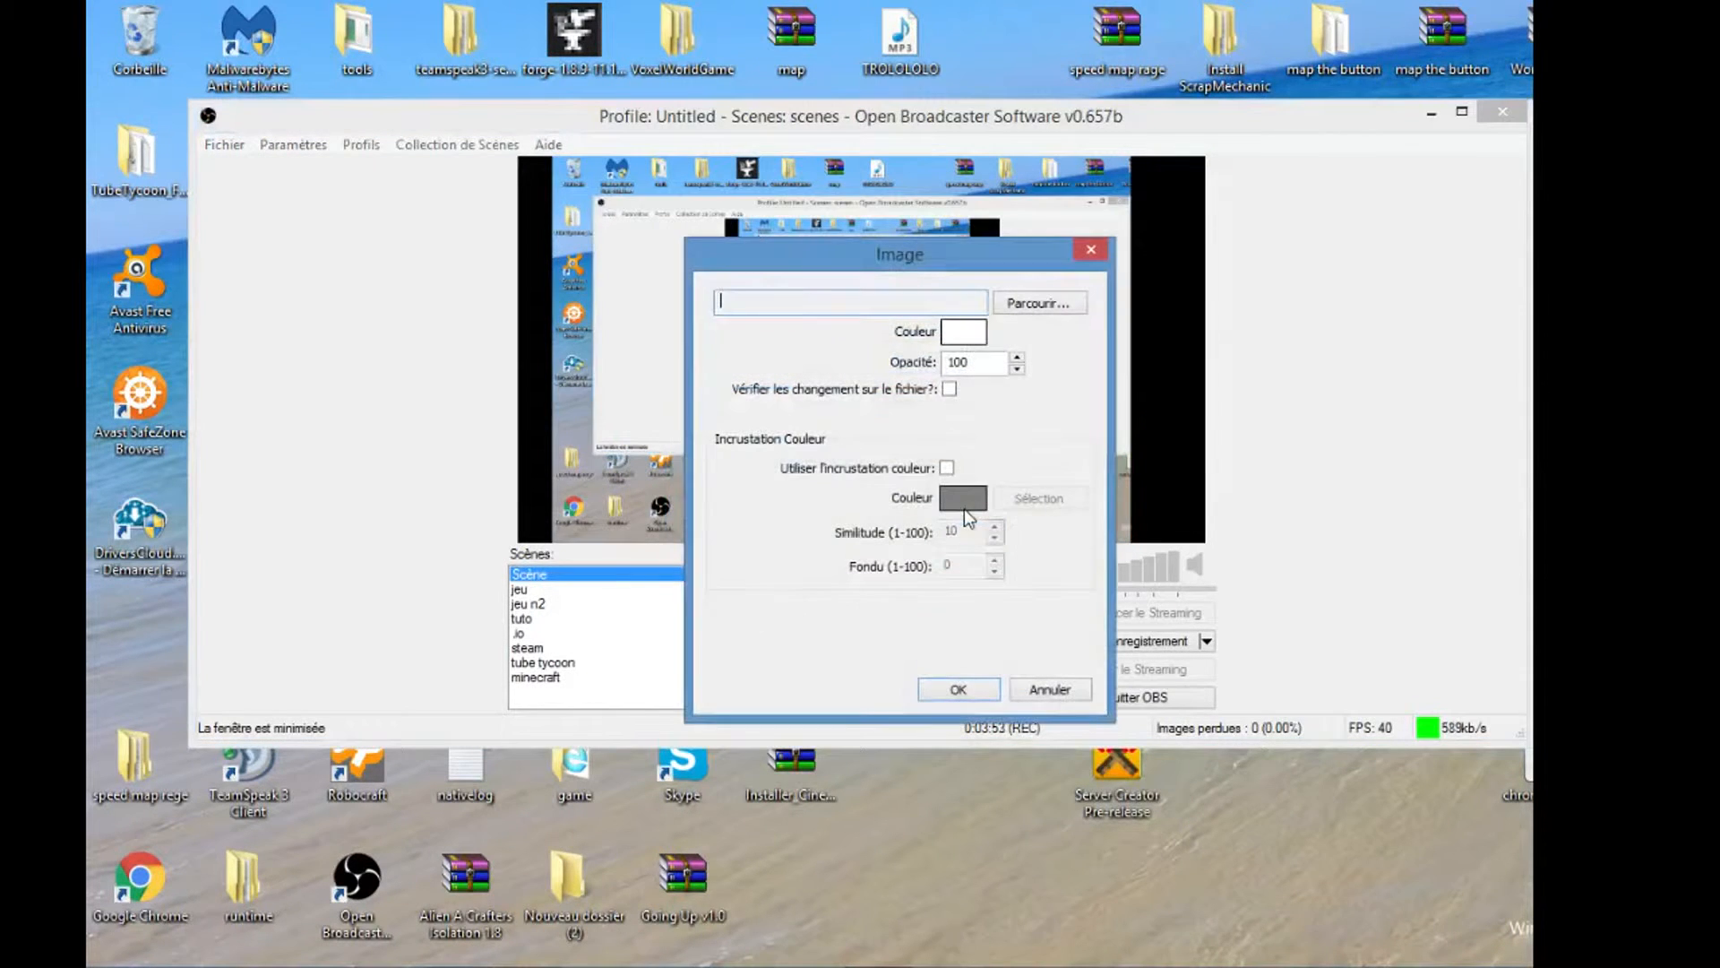
pyautogui.click(1049, 303)
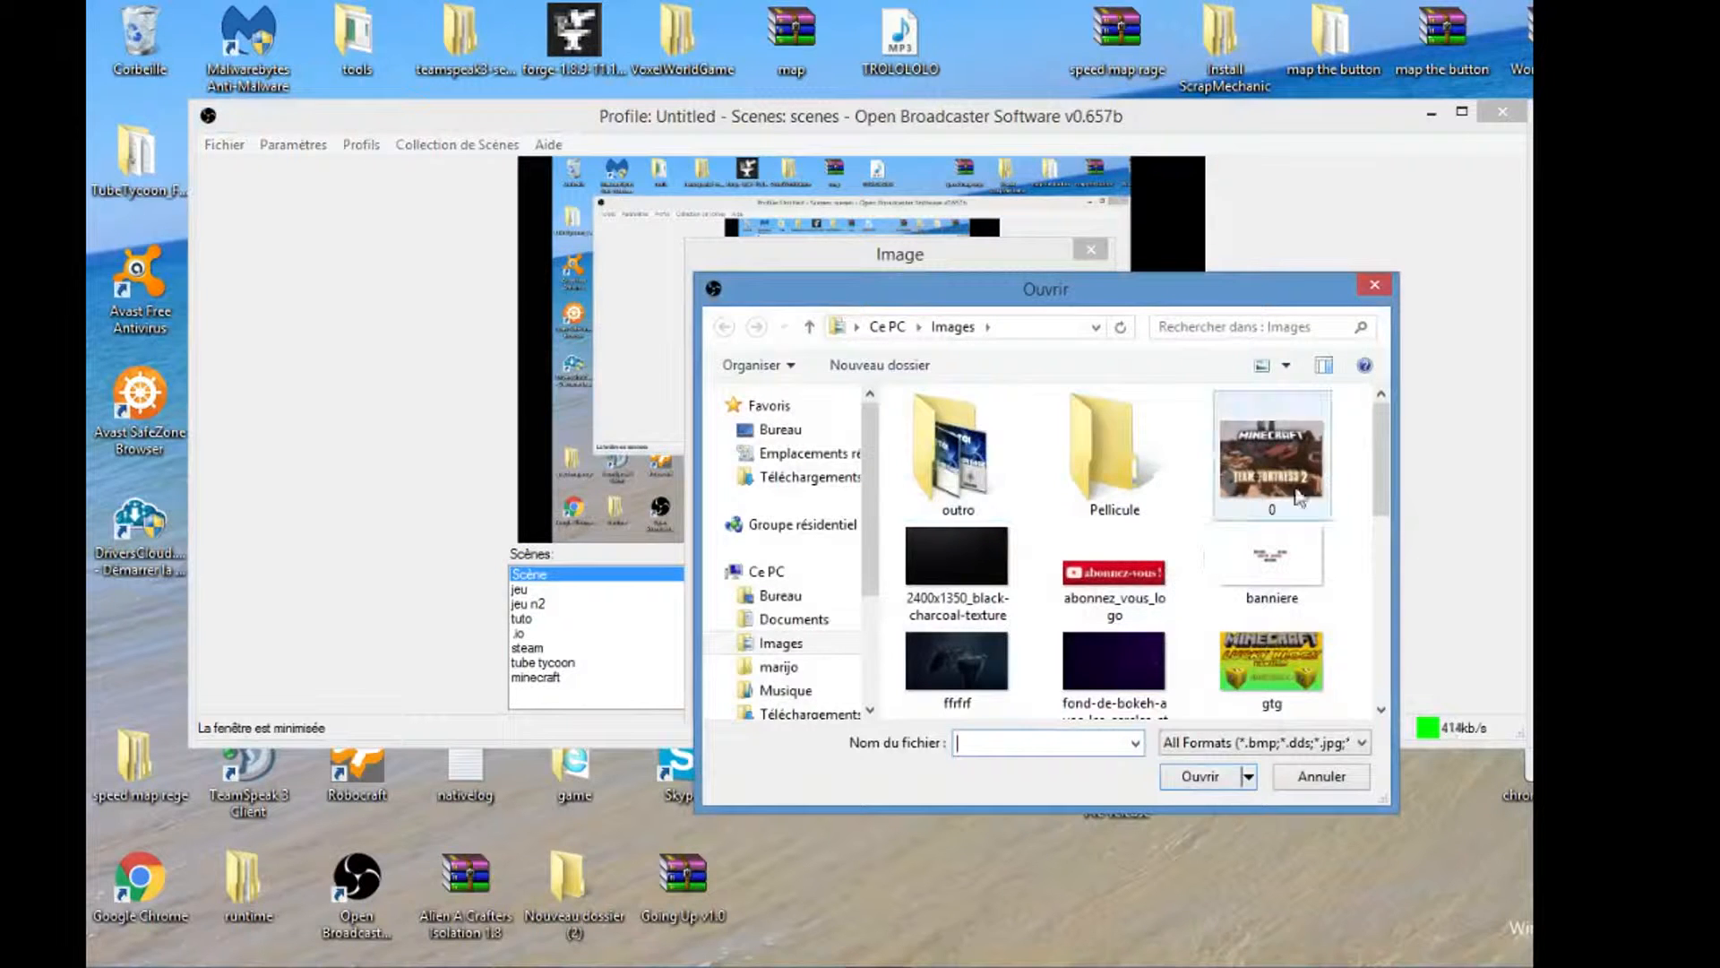
pyautogui.scroll(-2, 1384, 487)
pyautogui.click(1114, 416)
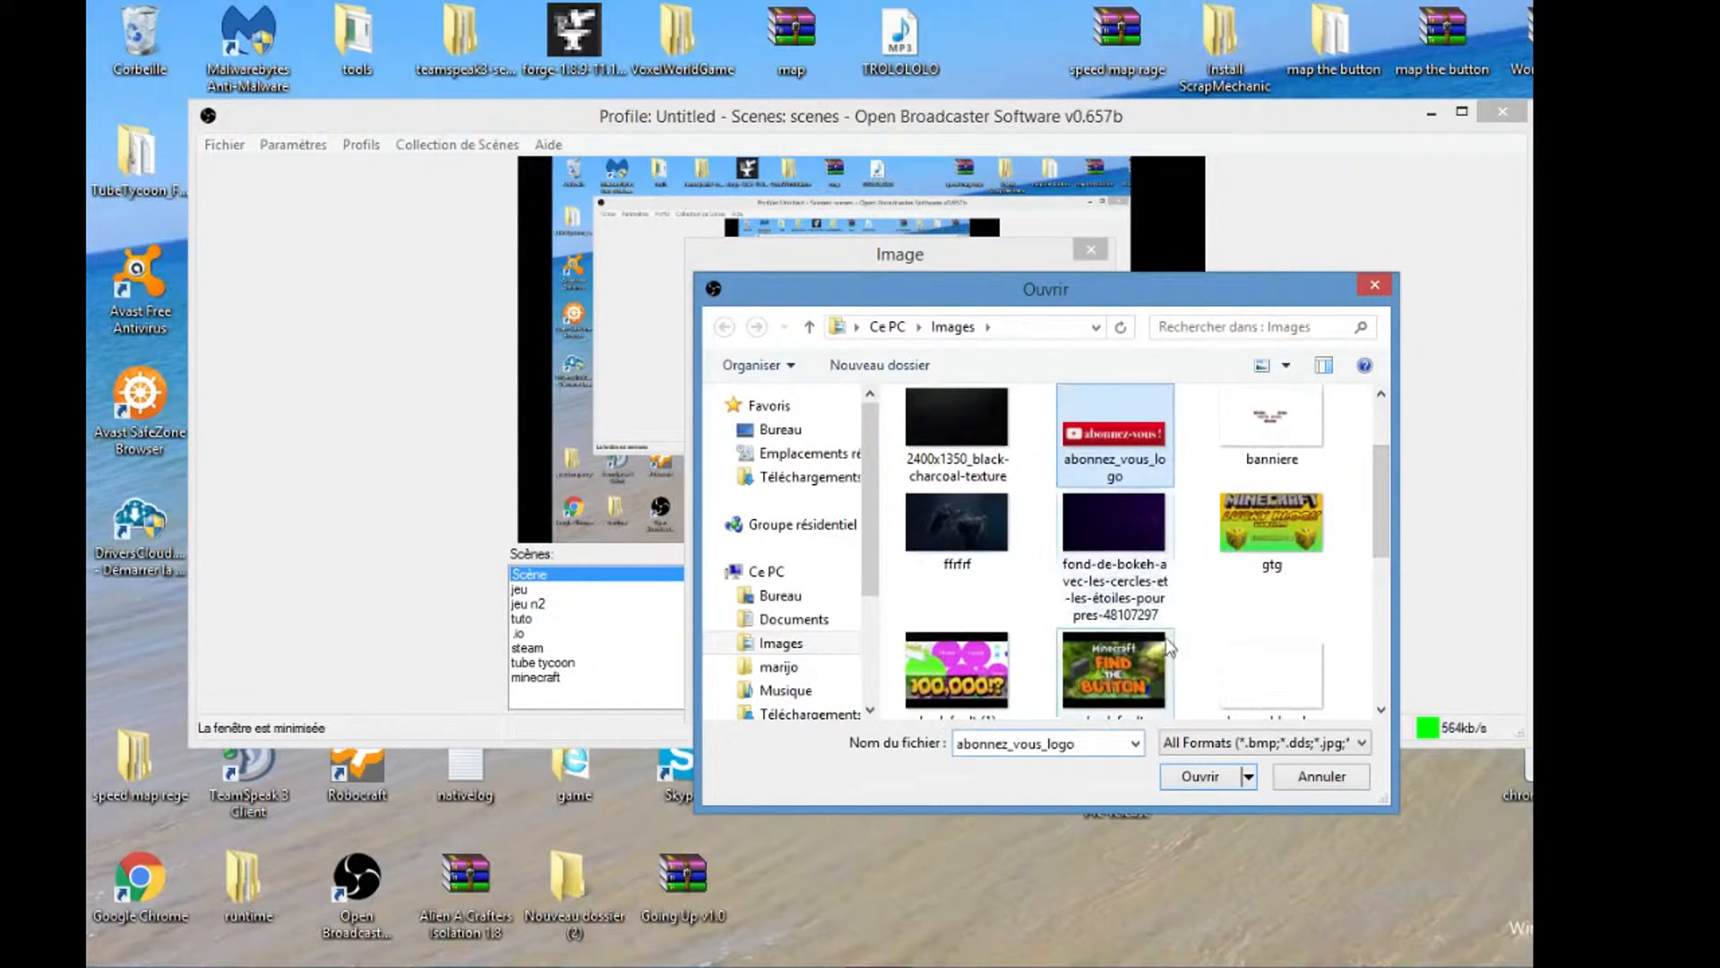
pyautogui.click(1185, 778)
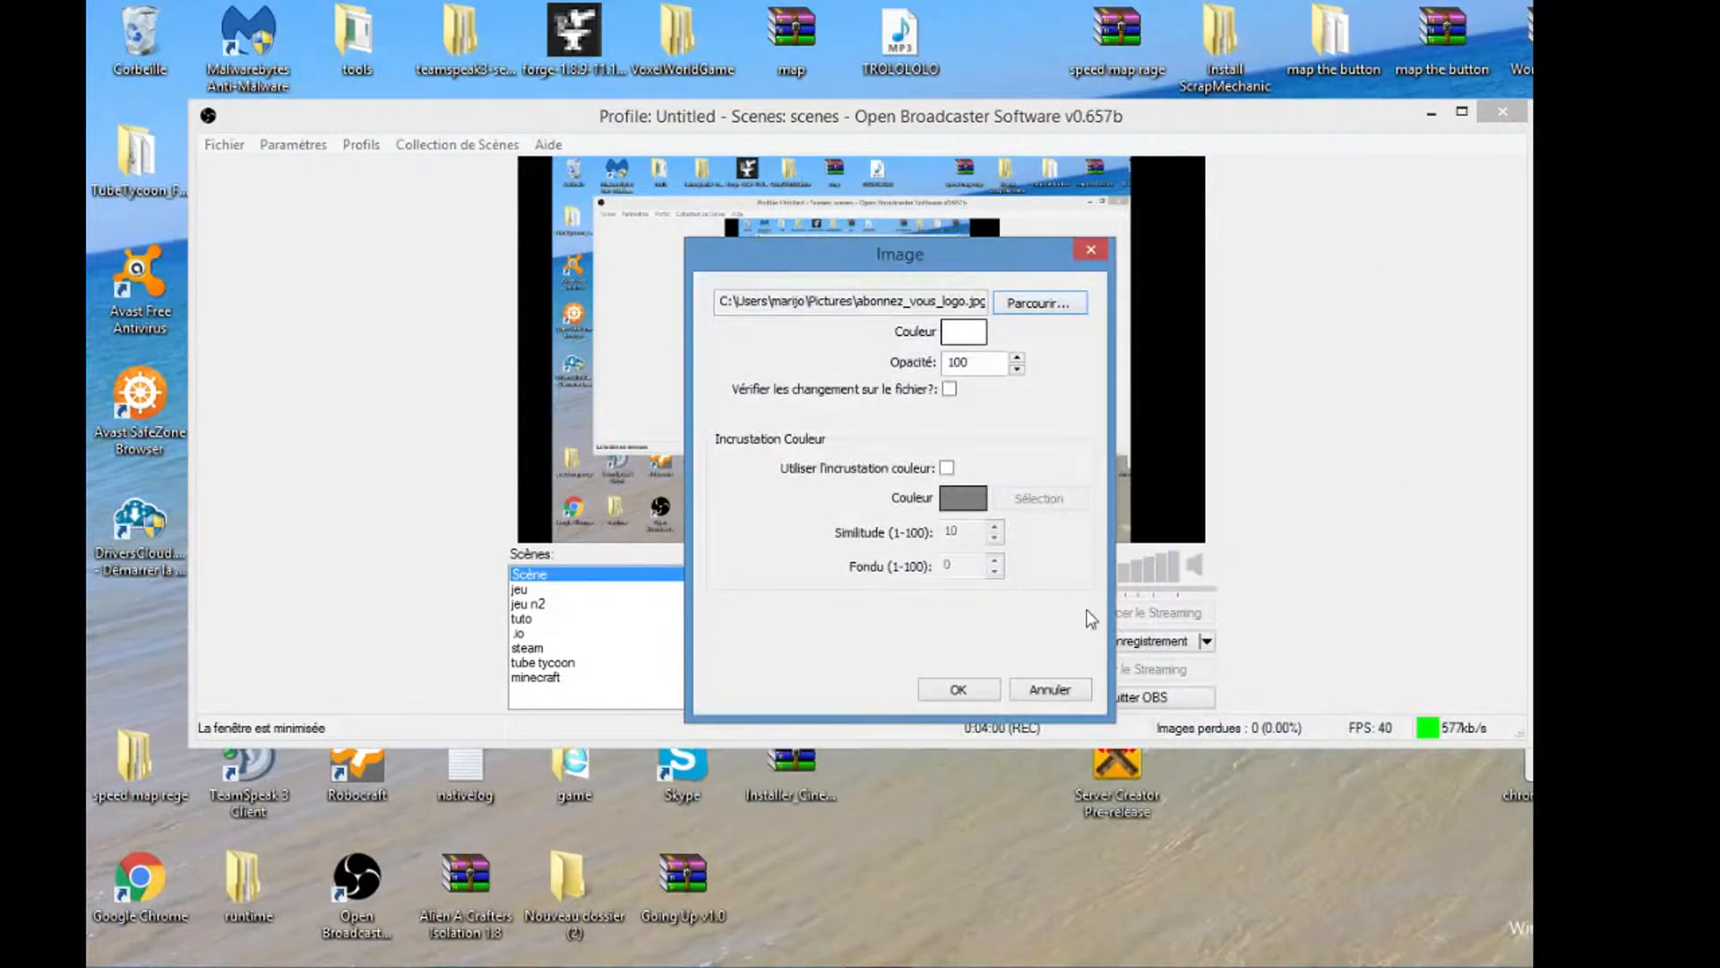
pyautogui.click(985, 691)
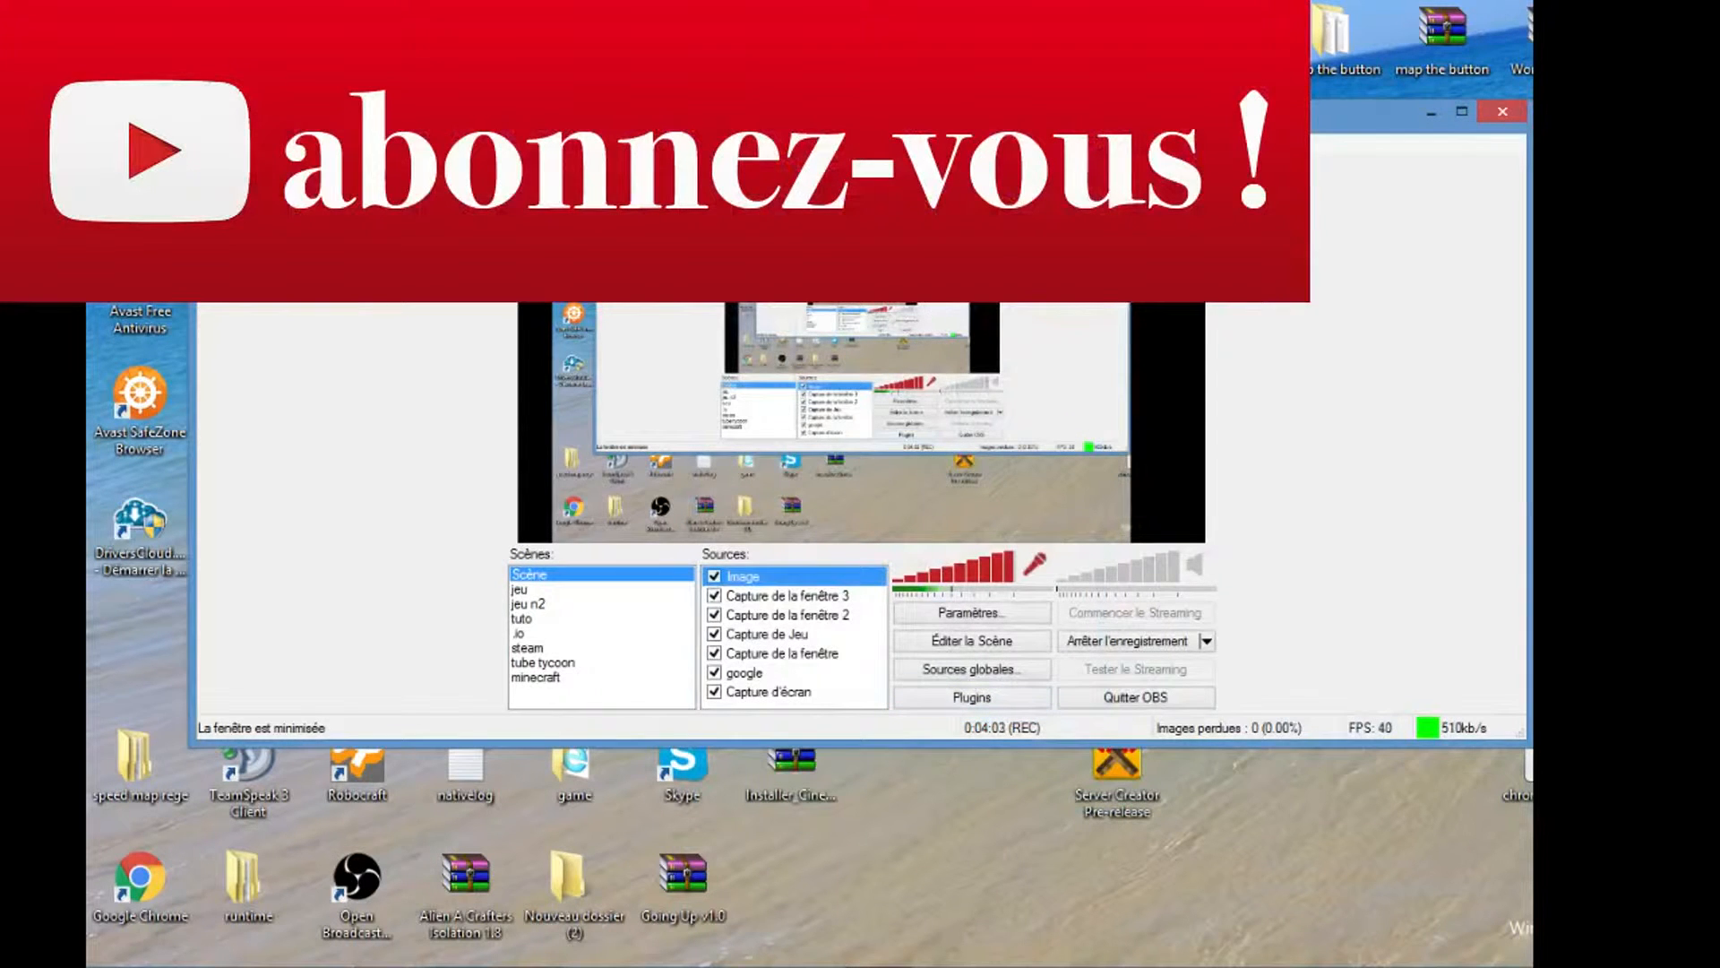
# Edit the scene to shrink the subscribe logo and place it in the lower-left corner of the preview.
pyautogui.click(939, 636)
pyautogui.moveTo(943, 268); pyautogui.dragTo(1058, 316)
pyautogui.moveTo(1041, 424); pyautogui.dragTo(690, 269)
pyautogui.moveTo(631, 321); pyautogui.dragTo(620, 527)
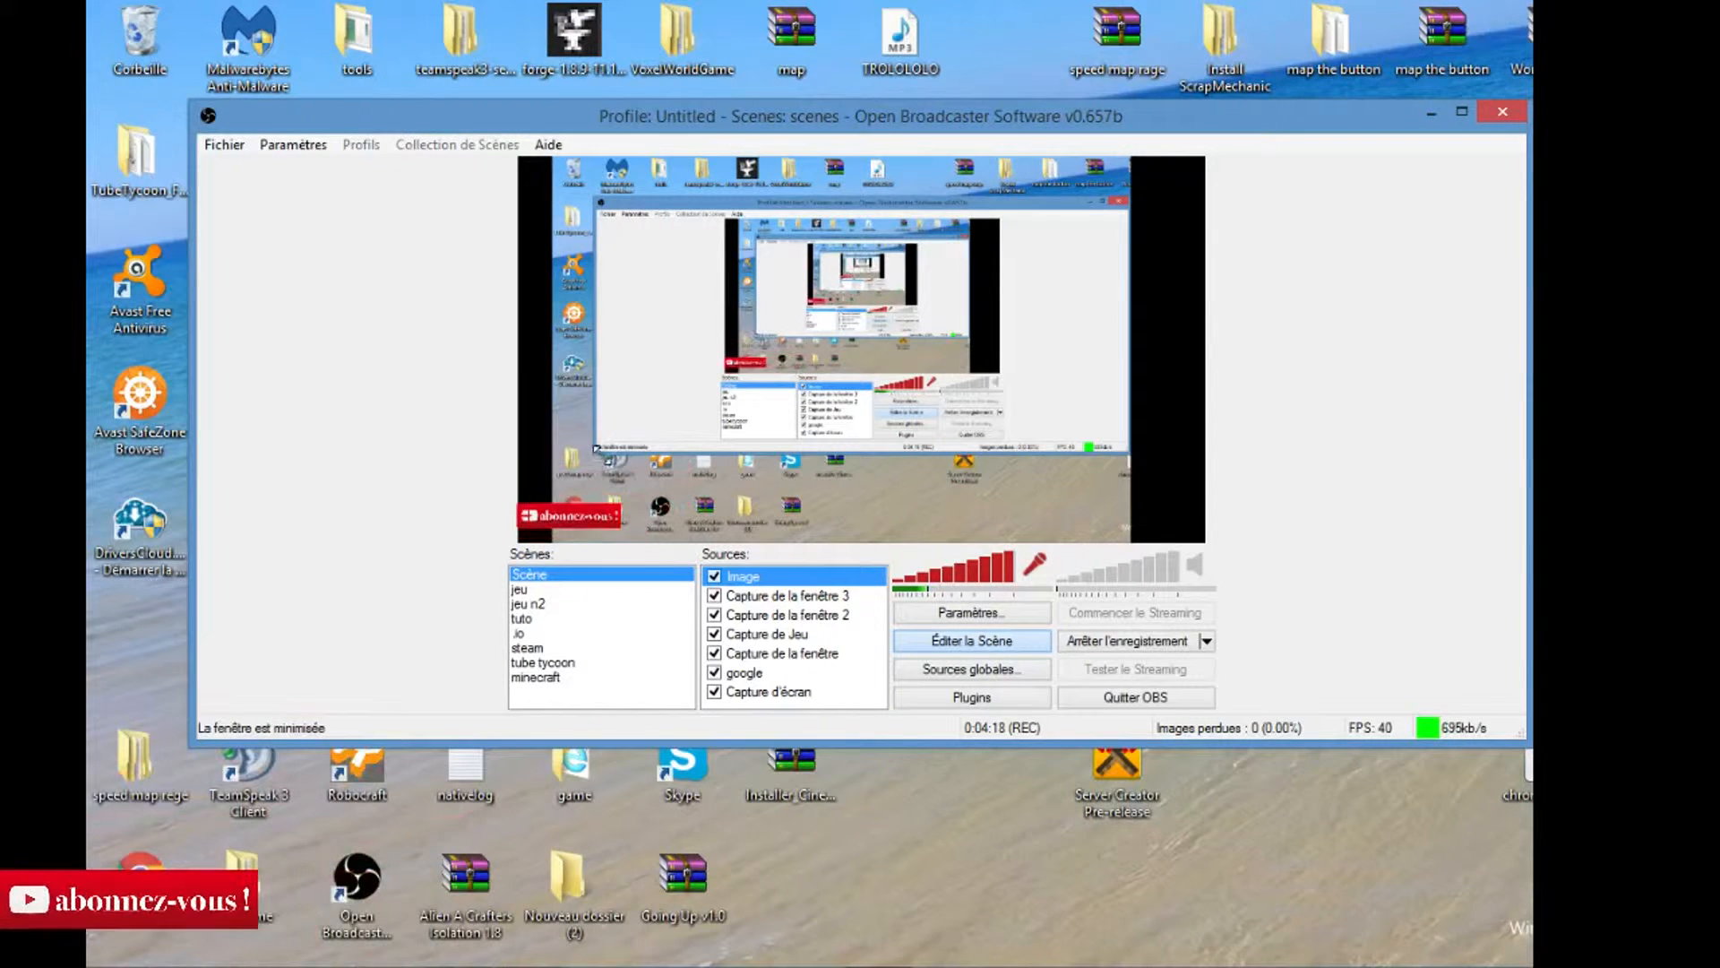
# Enlarge the subscribe logo and move it up in the preview, then remove the image source from the scene.
pyautogui.moveTo(542, 473); pyautogui.dragTo(1205, 640)
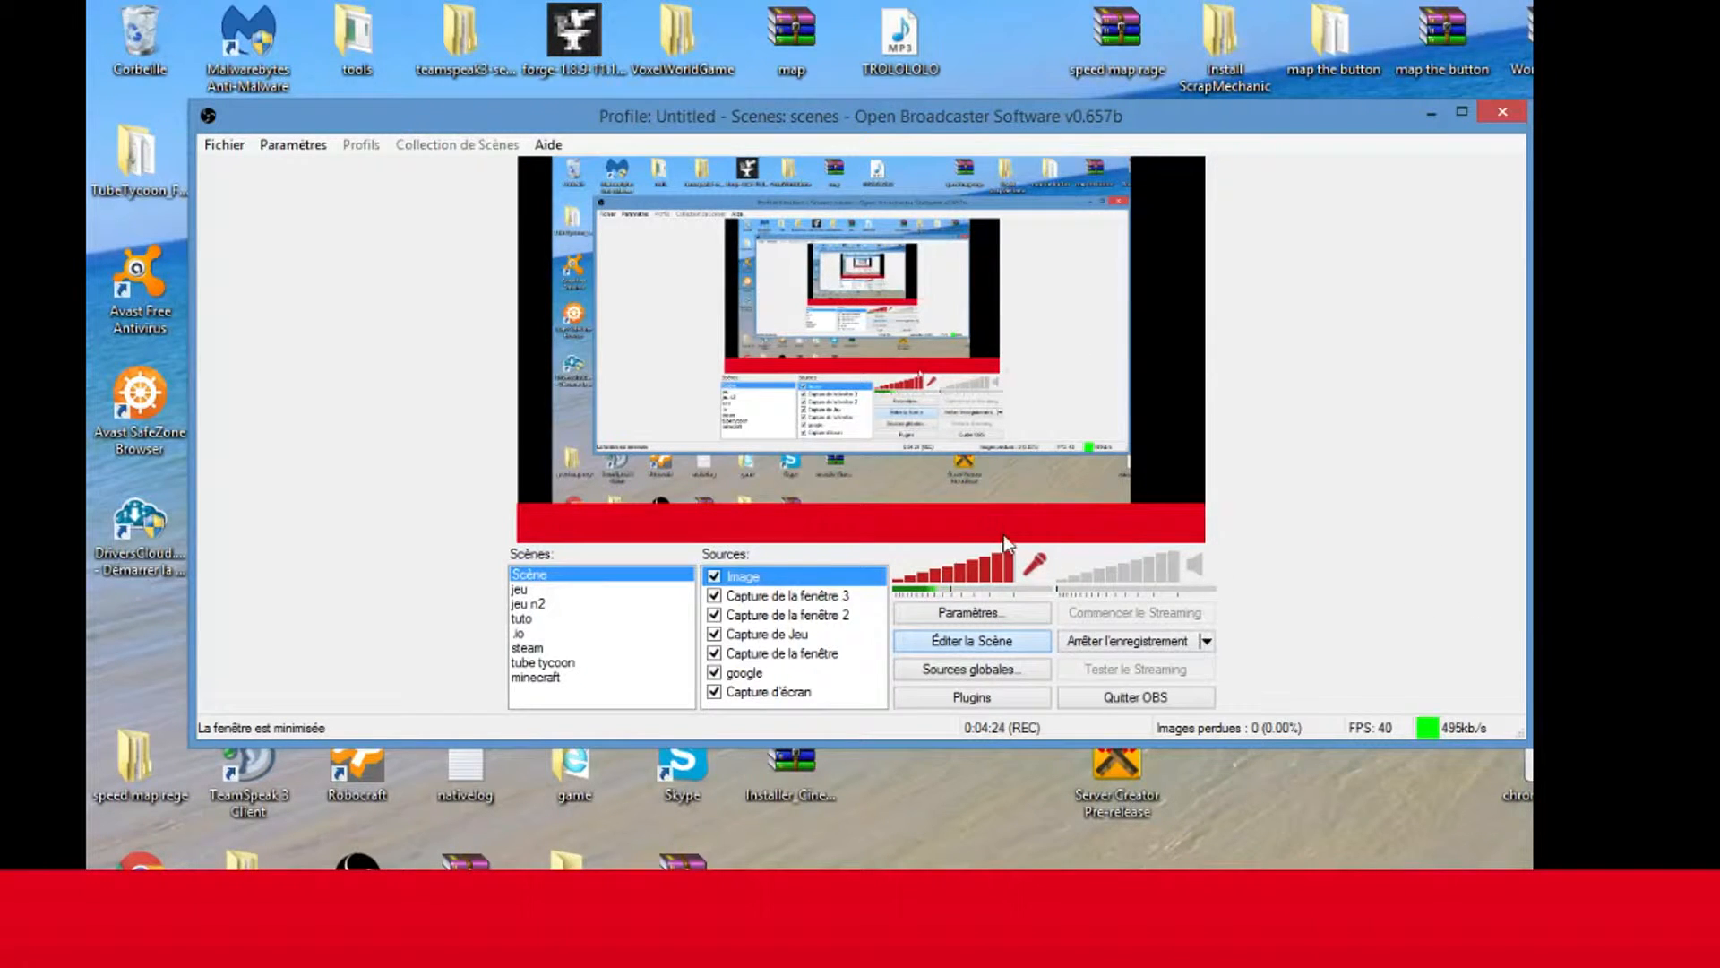
pyautogui.moveTo(1003, 534); pyautogui.dragTo(1004, 181)
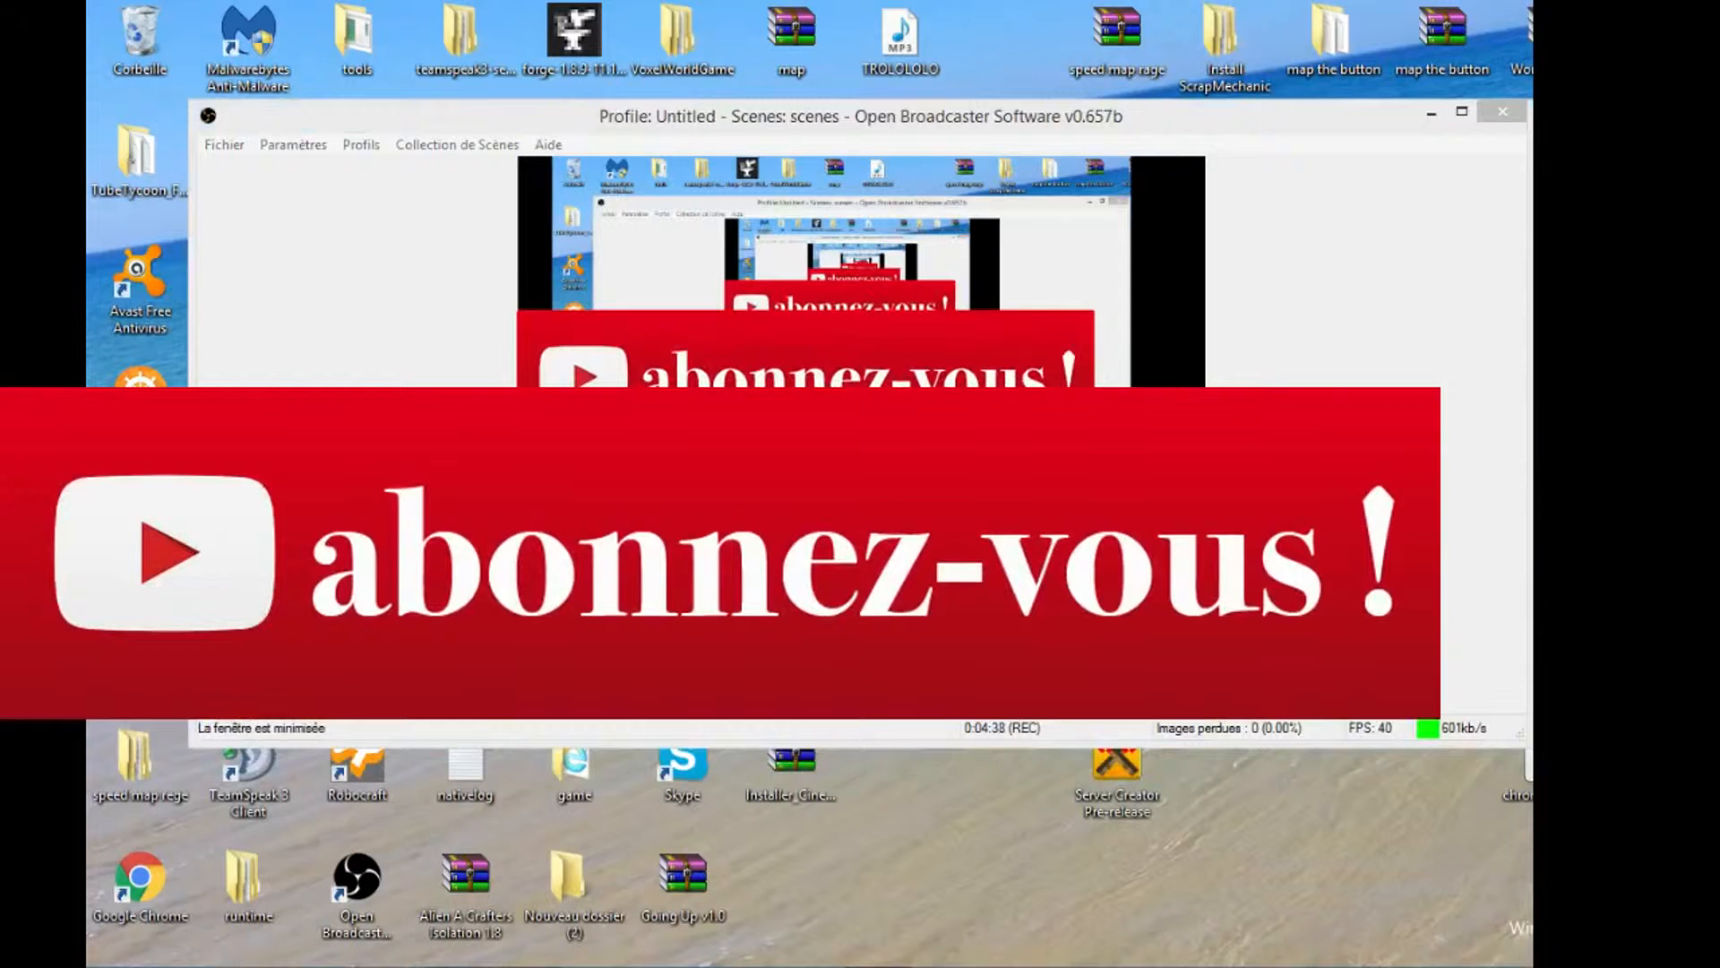
pyautogui.click(953, 566)
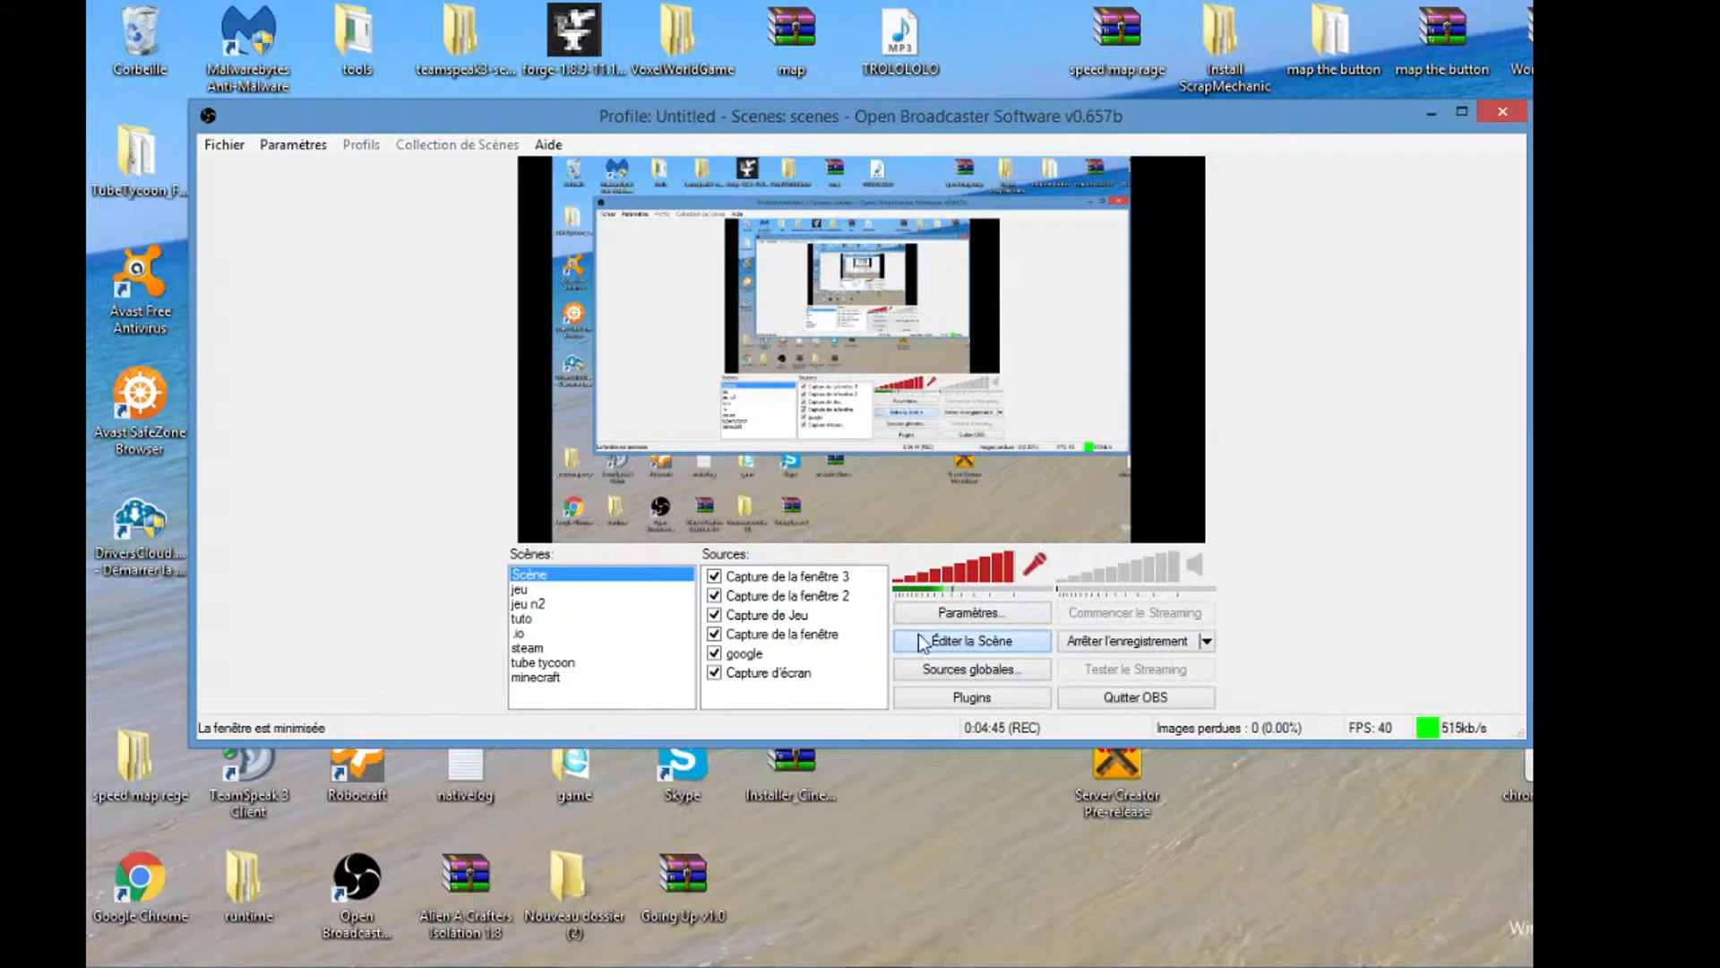
# Open the program settings and review the video and audio encoding options, including the x264 encoder, quality and maximum bitrate.
pyautogui.click(1039, 613)
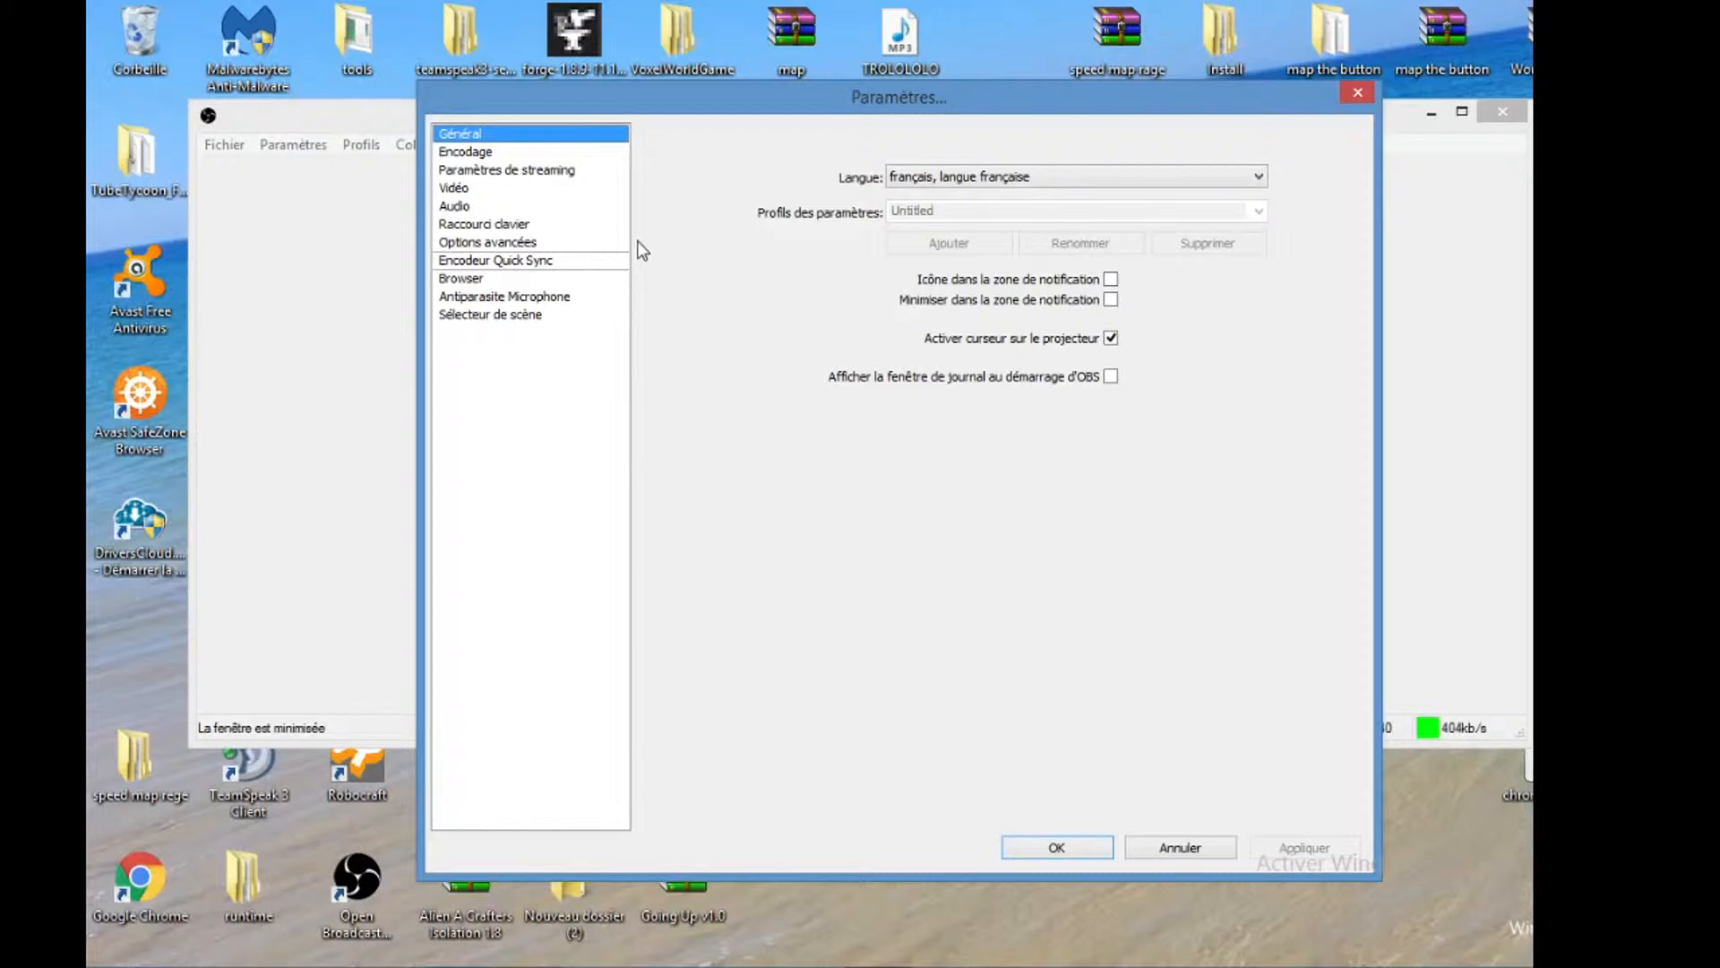
pyautogui.click(556, 152)
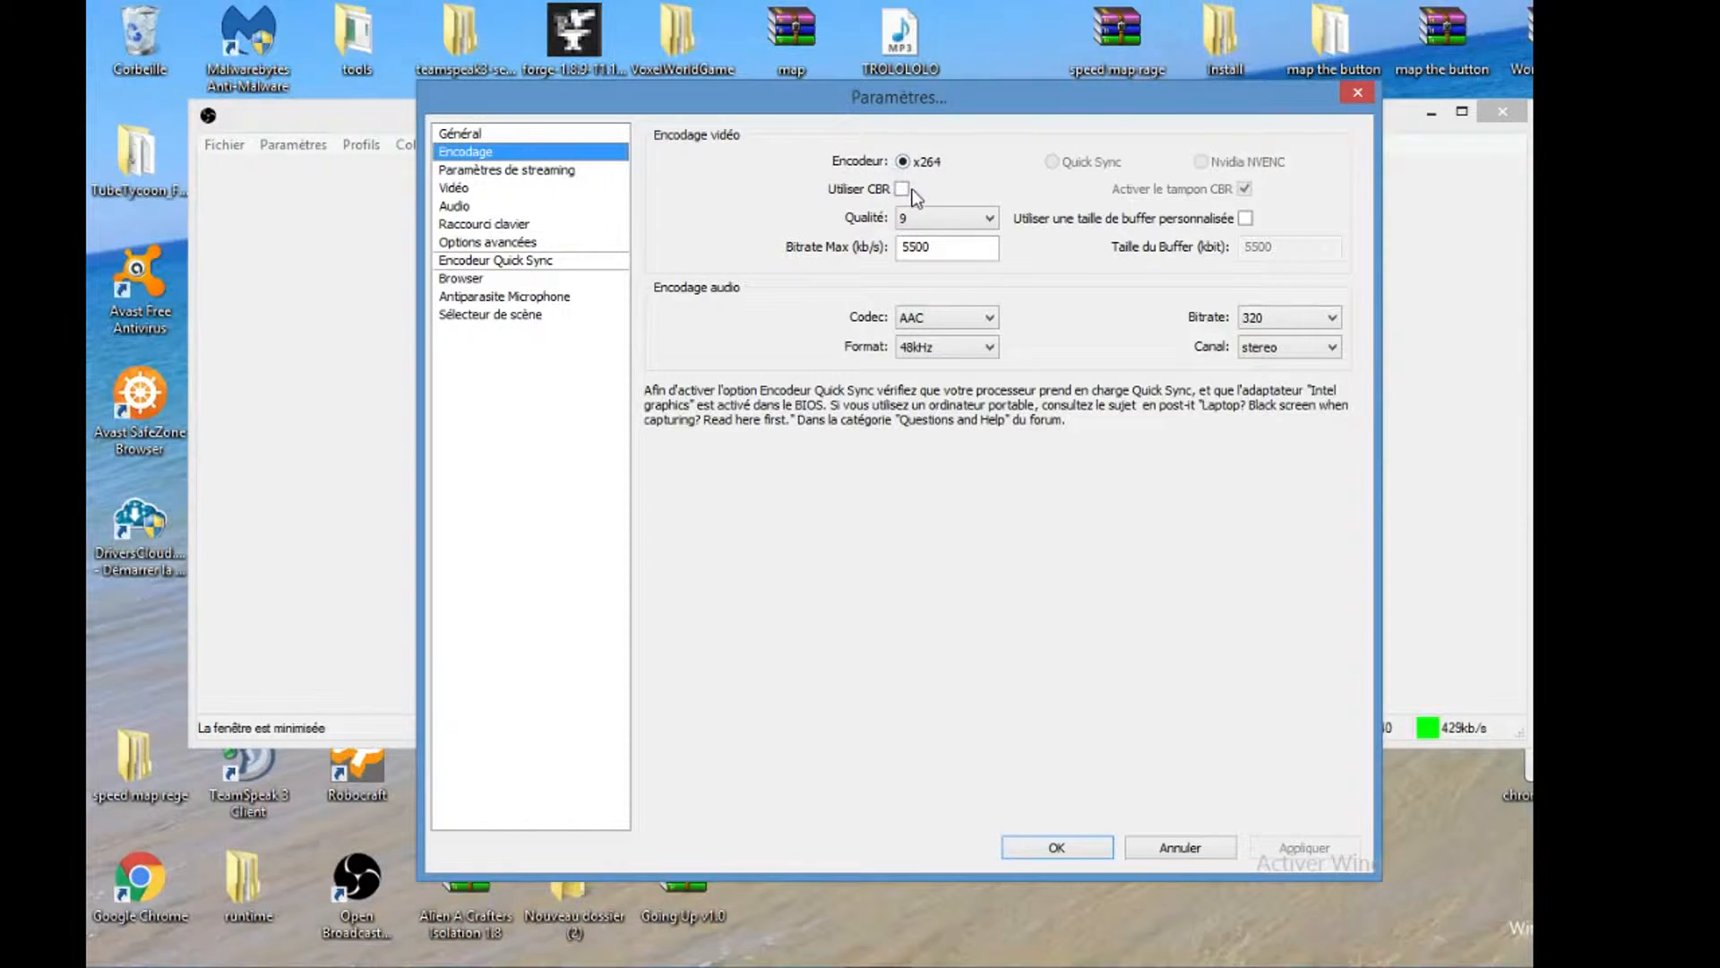
pyautogui.click(903, 162)
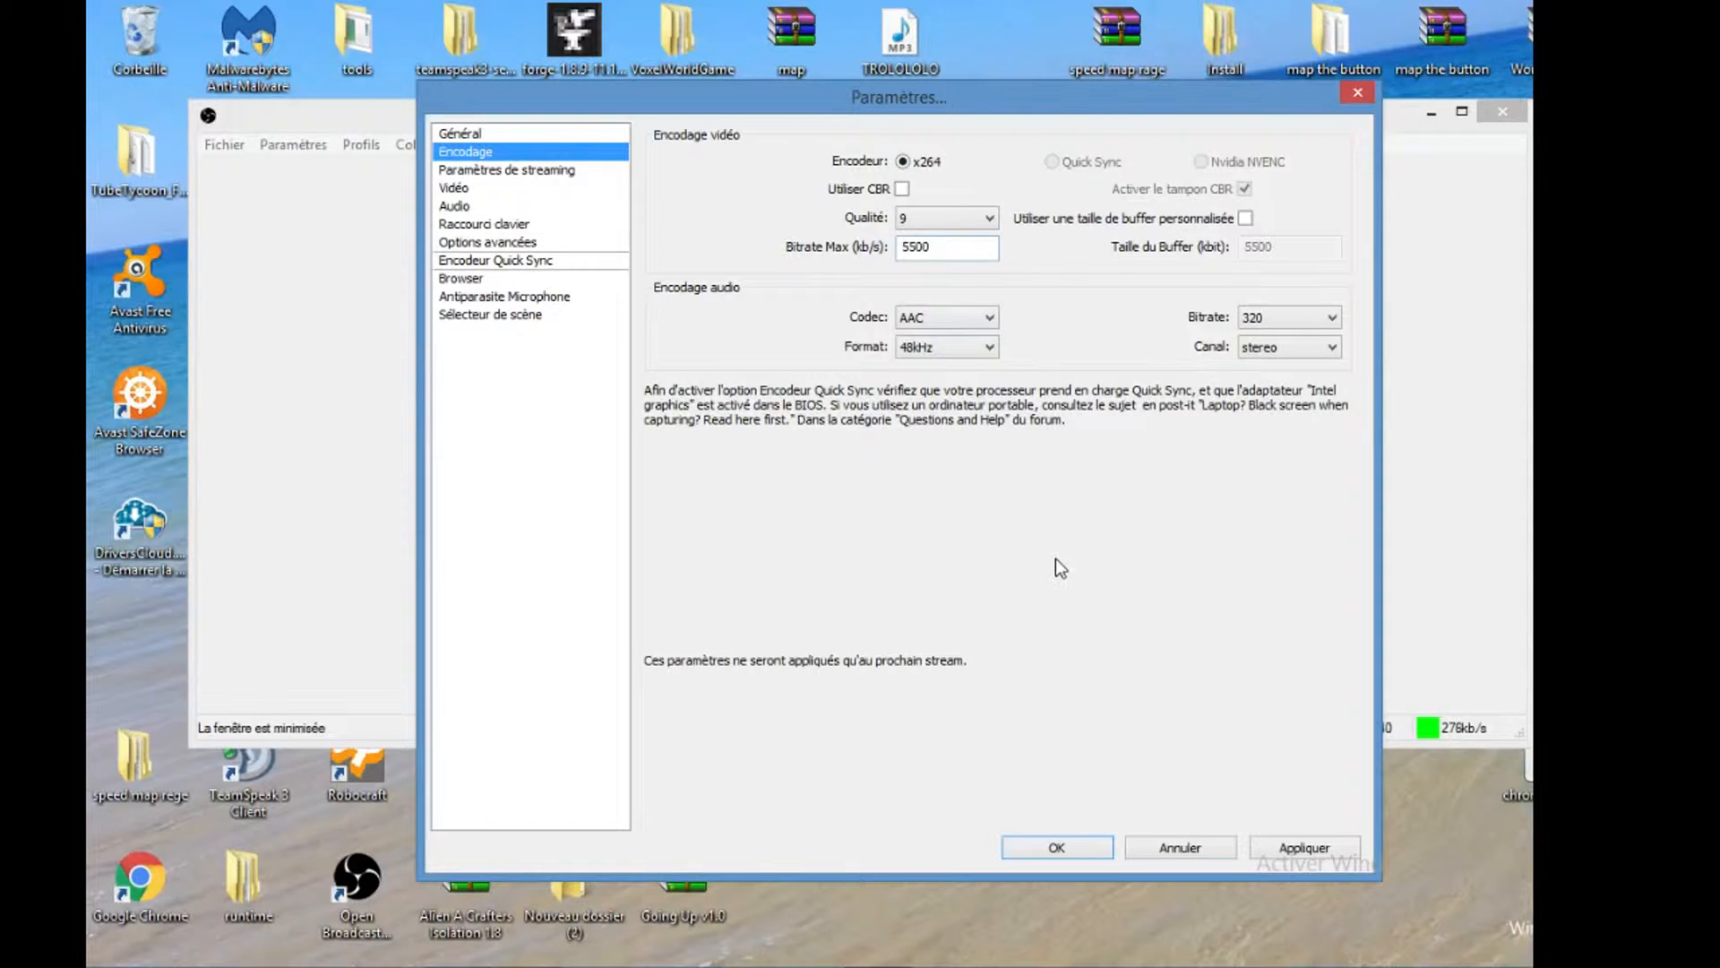
pyautogui.click(1179, 850)
pyautogui.click(1026, 615)
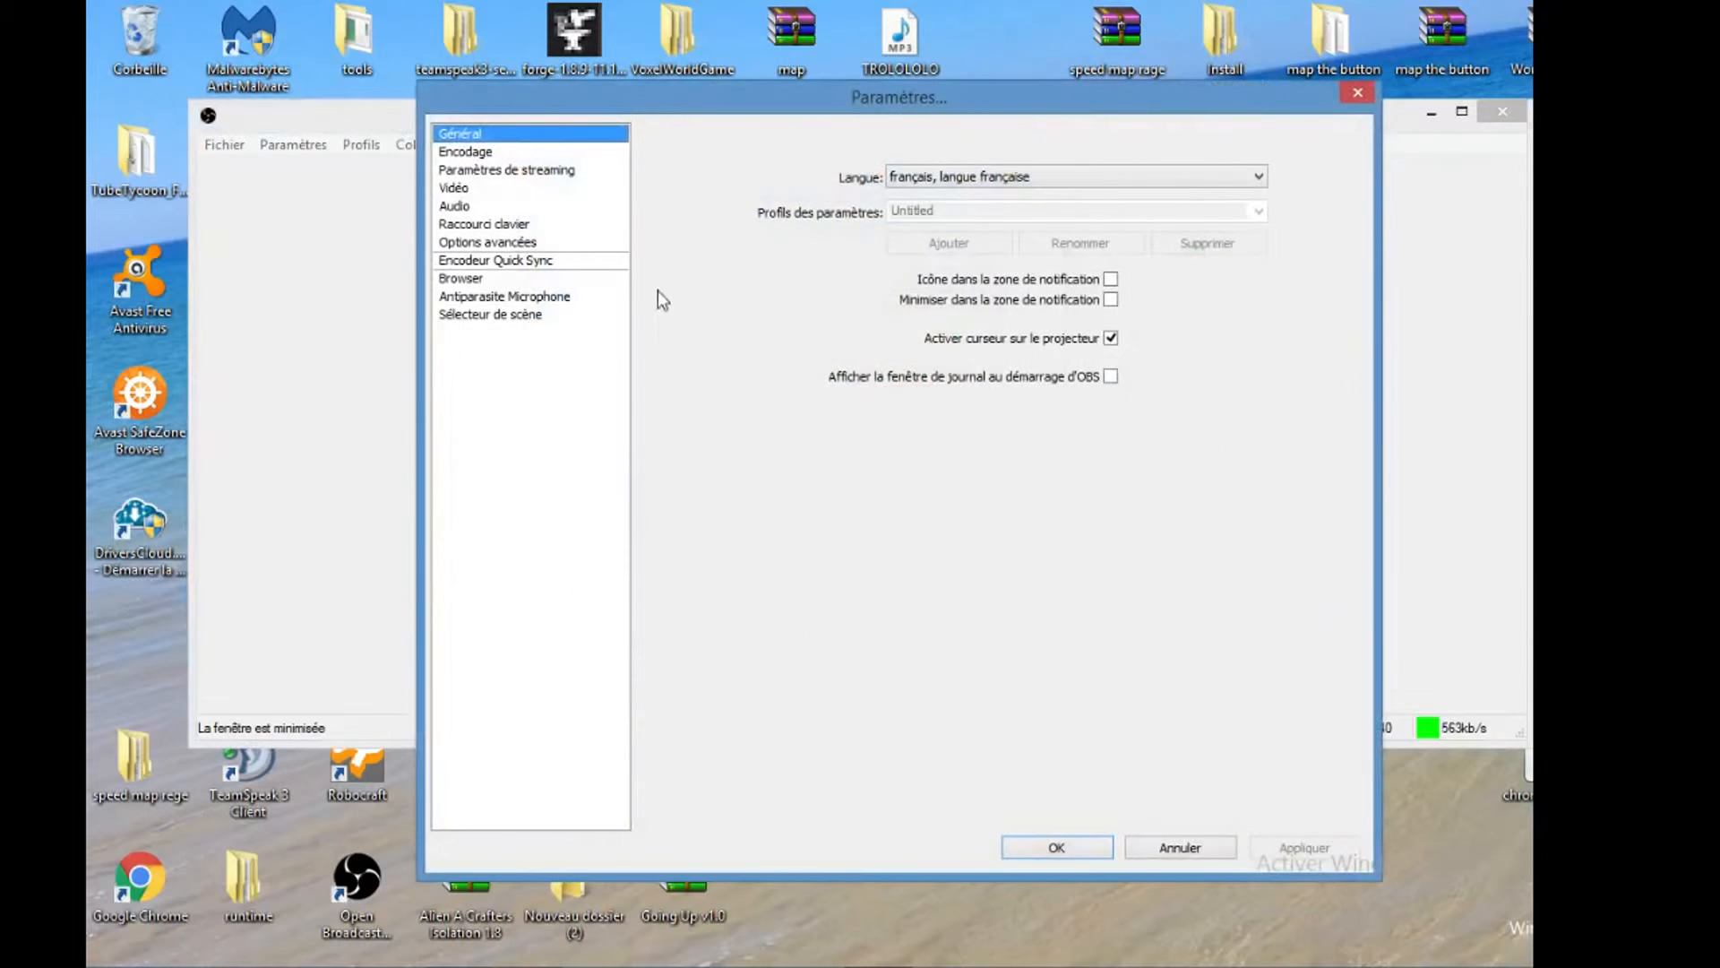
pyautogui.click(502, 151)
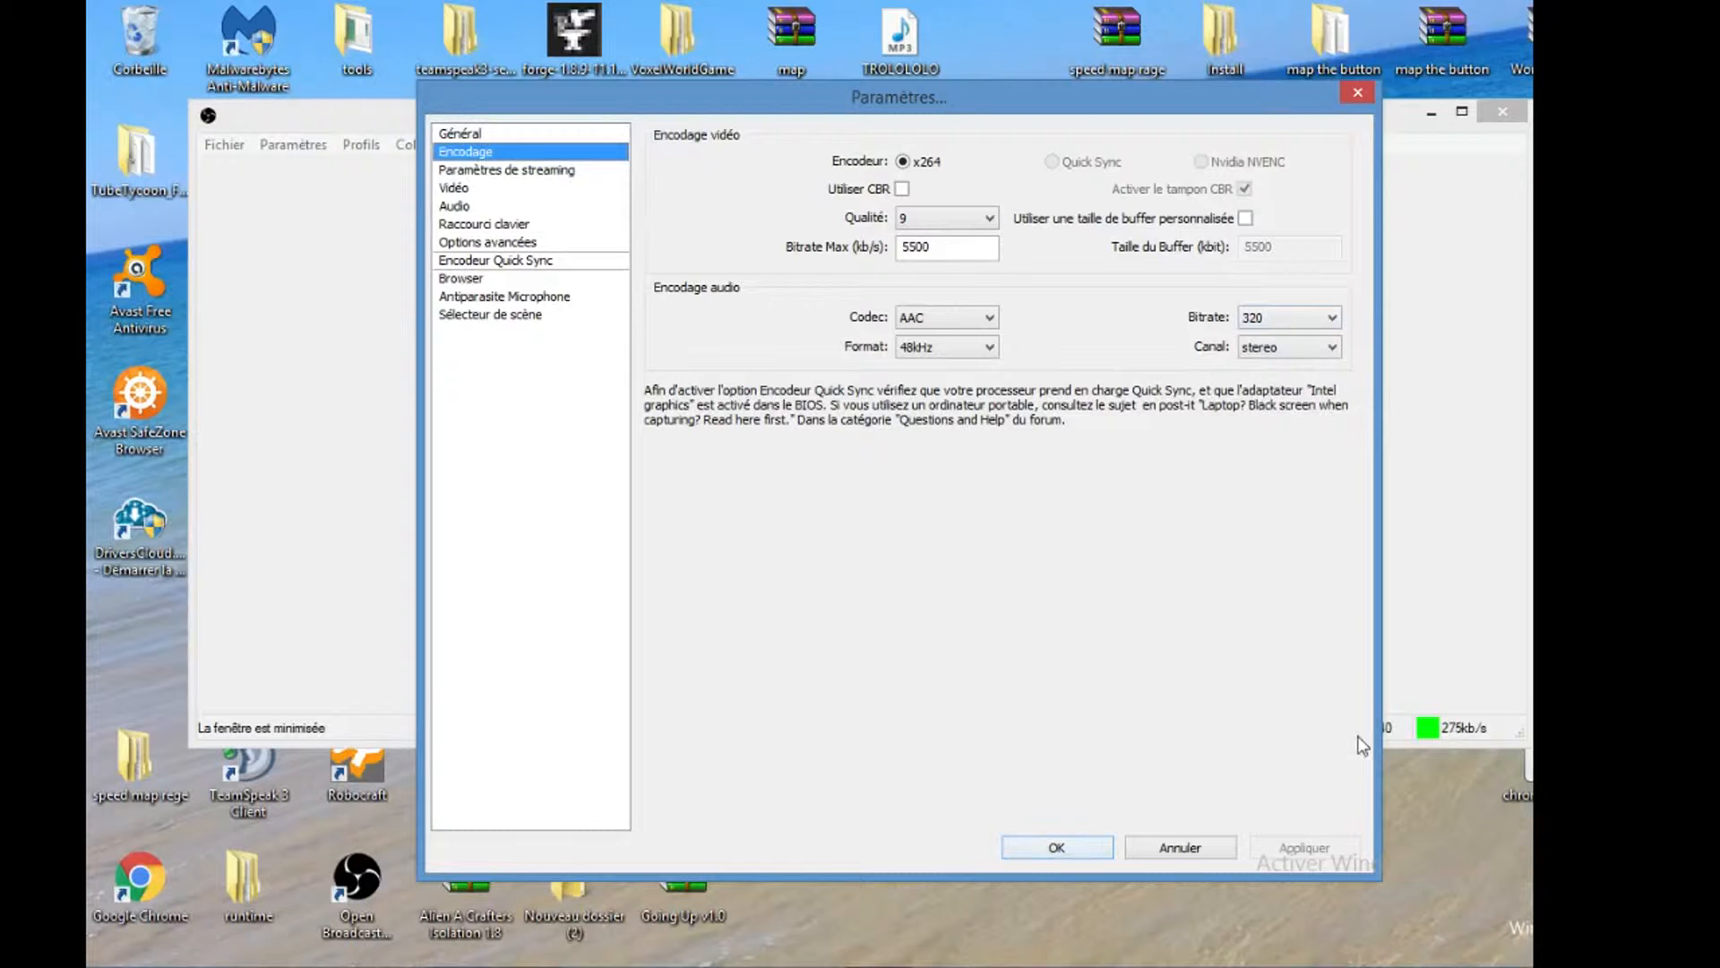
pyautogui.click(555, 186)
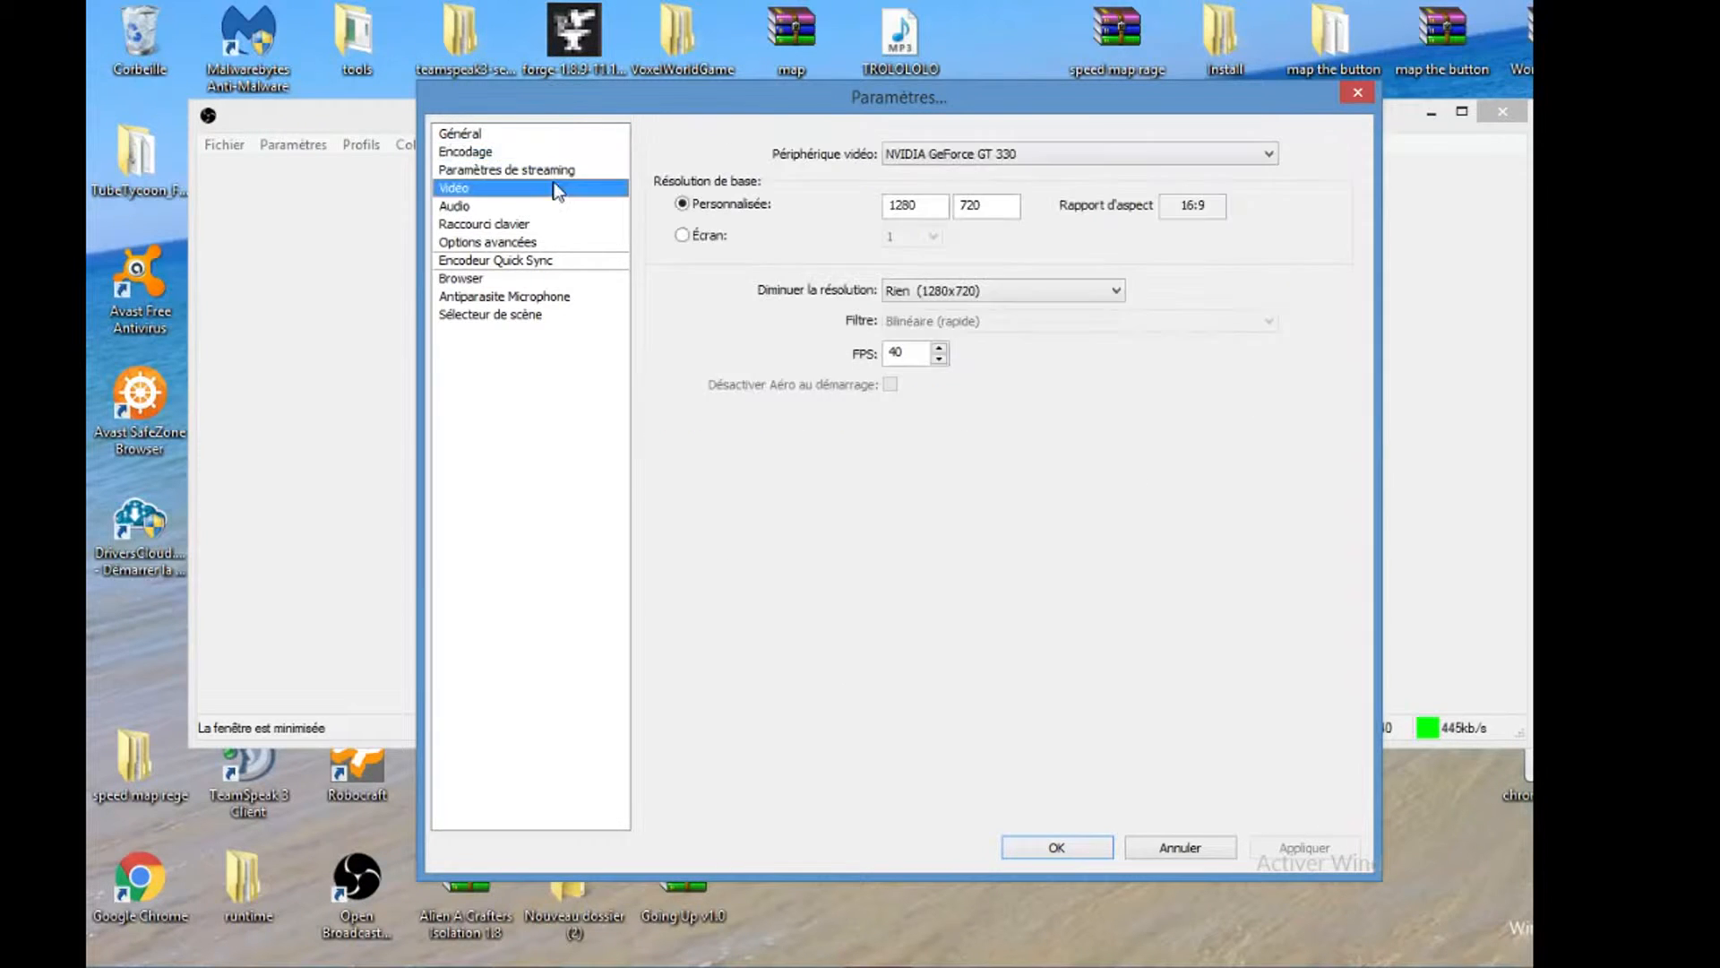
pyautogui.click(563, 152)
# Set the streaming mode to Sortie vers un Fichier seulement, apply it and close the settings.
pyautogui.click(578, 172)
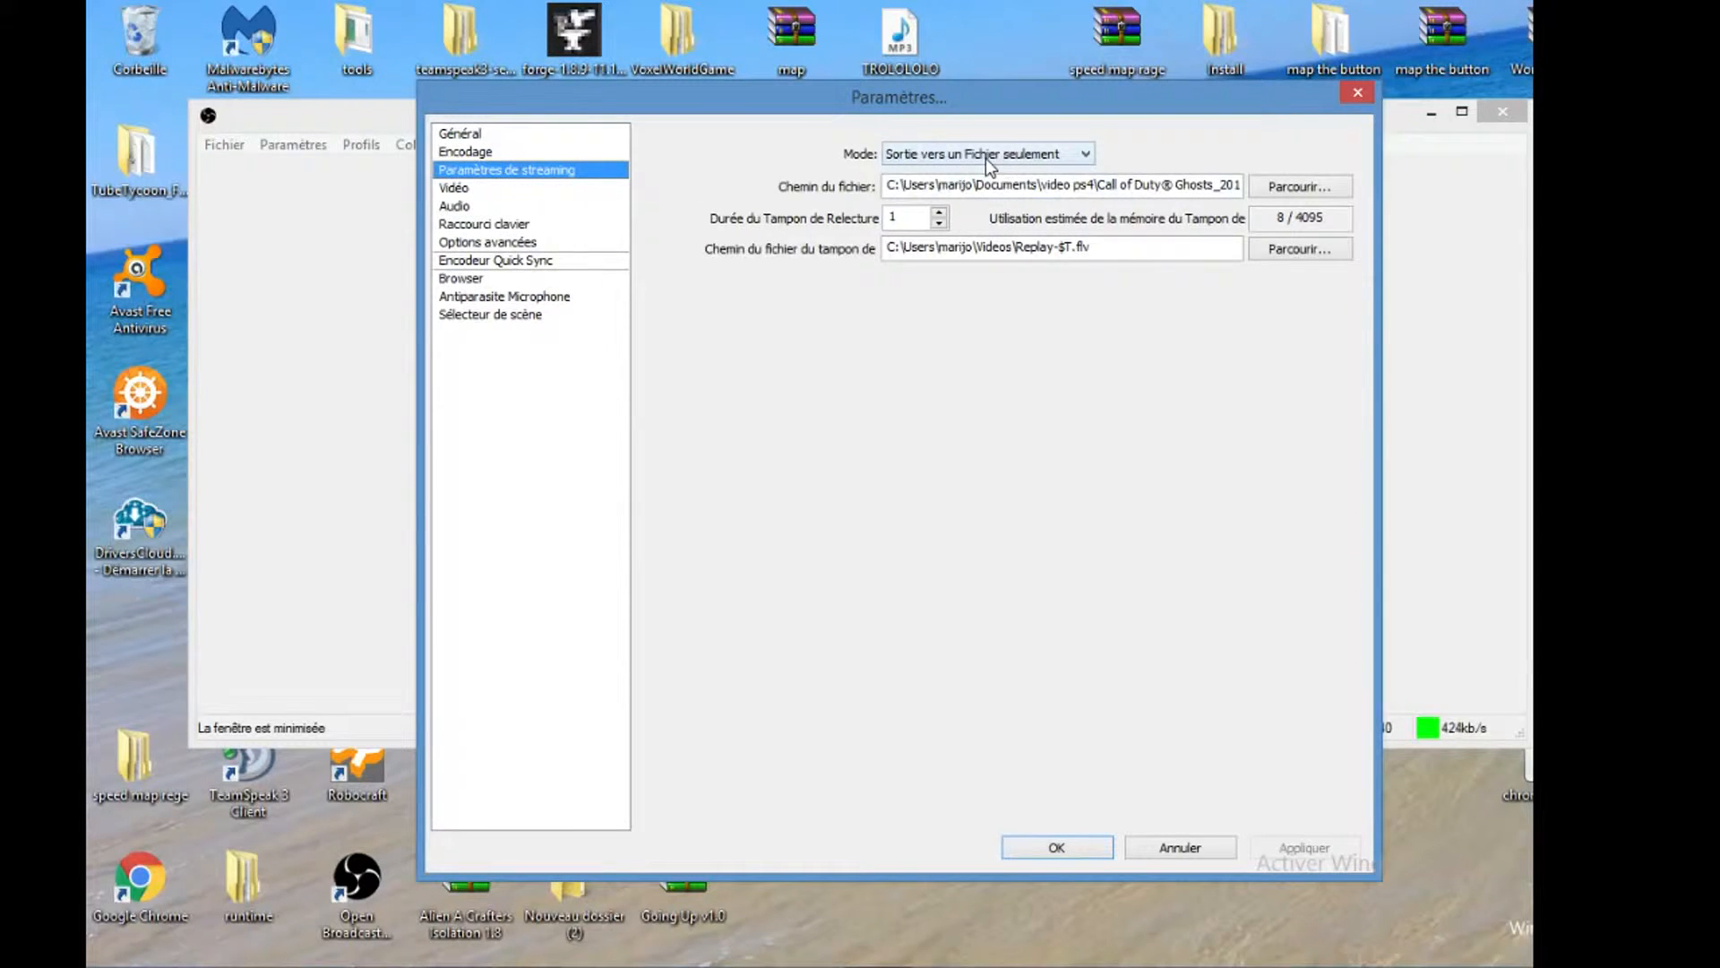
pyautogui.moveTo(966, 183)
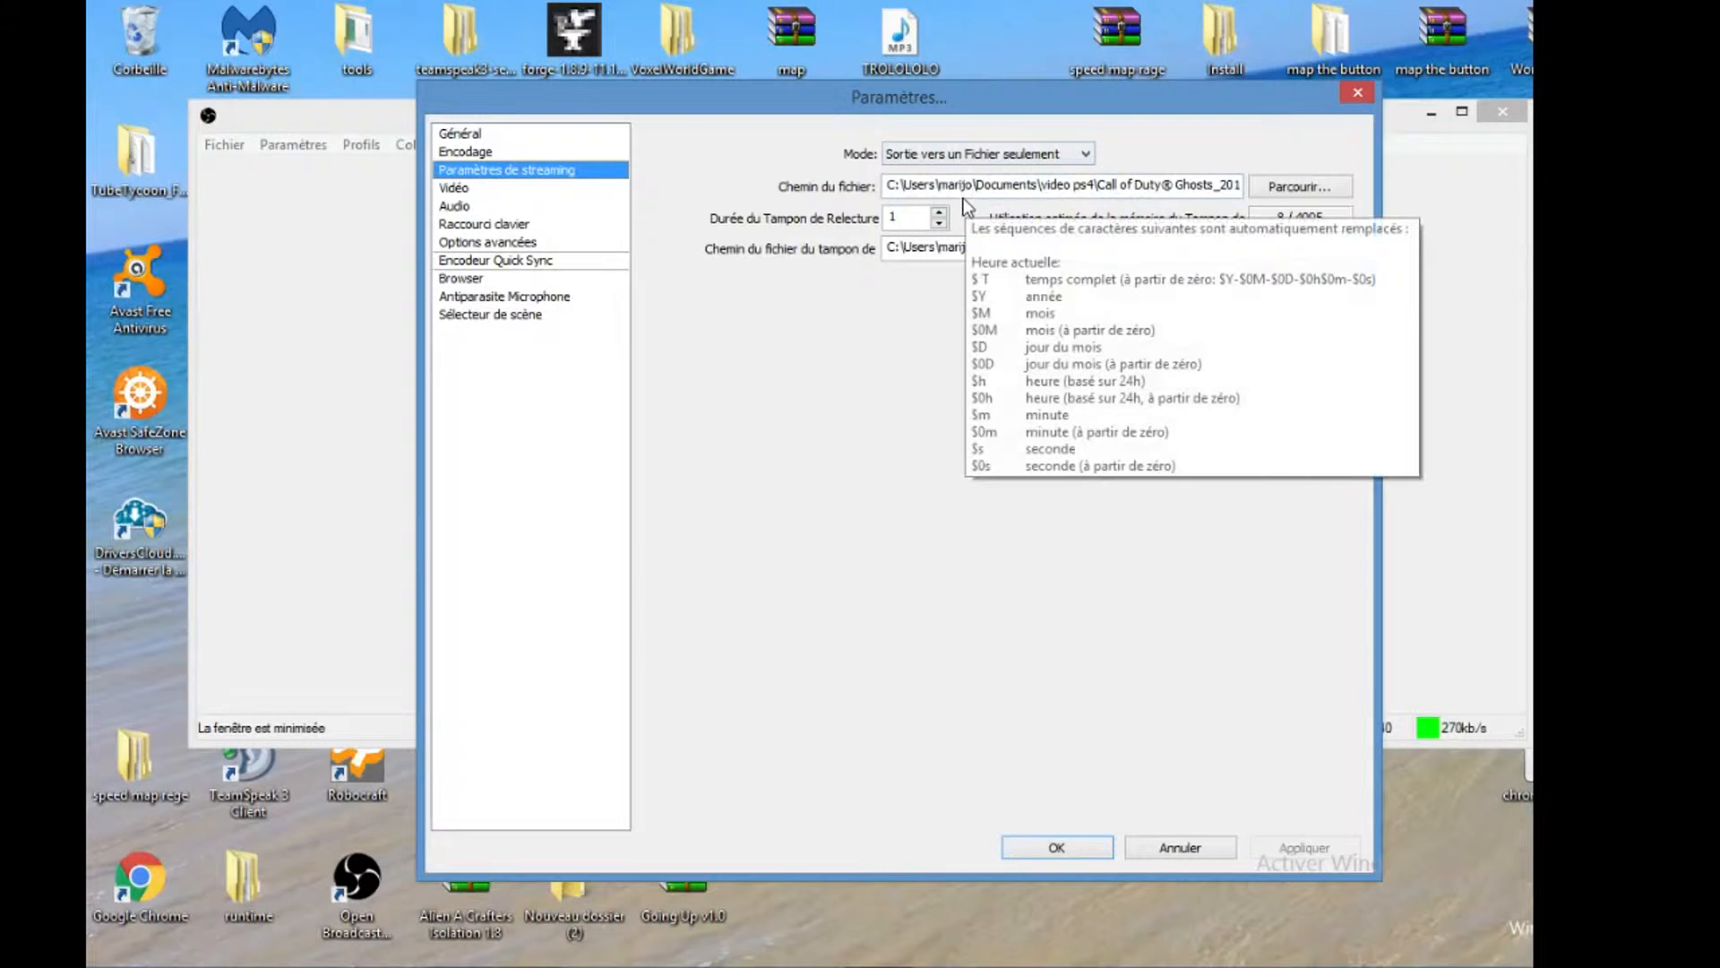
pyautogui.click(964, 154)
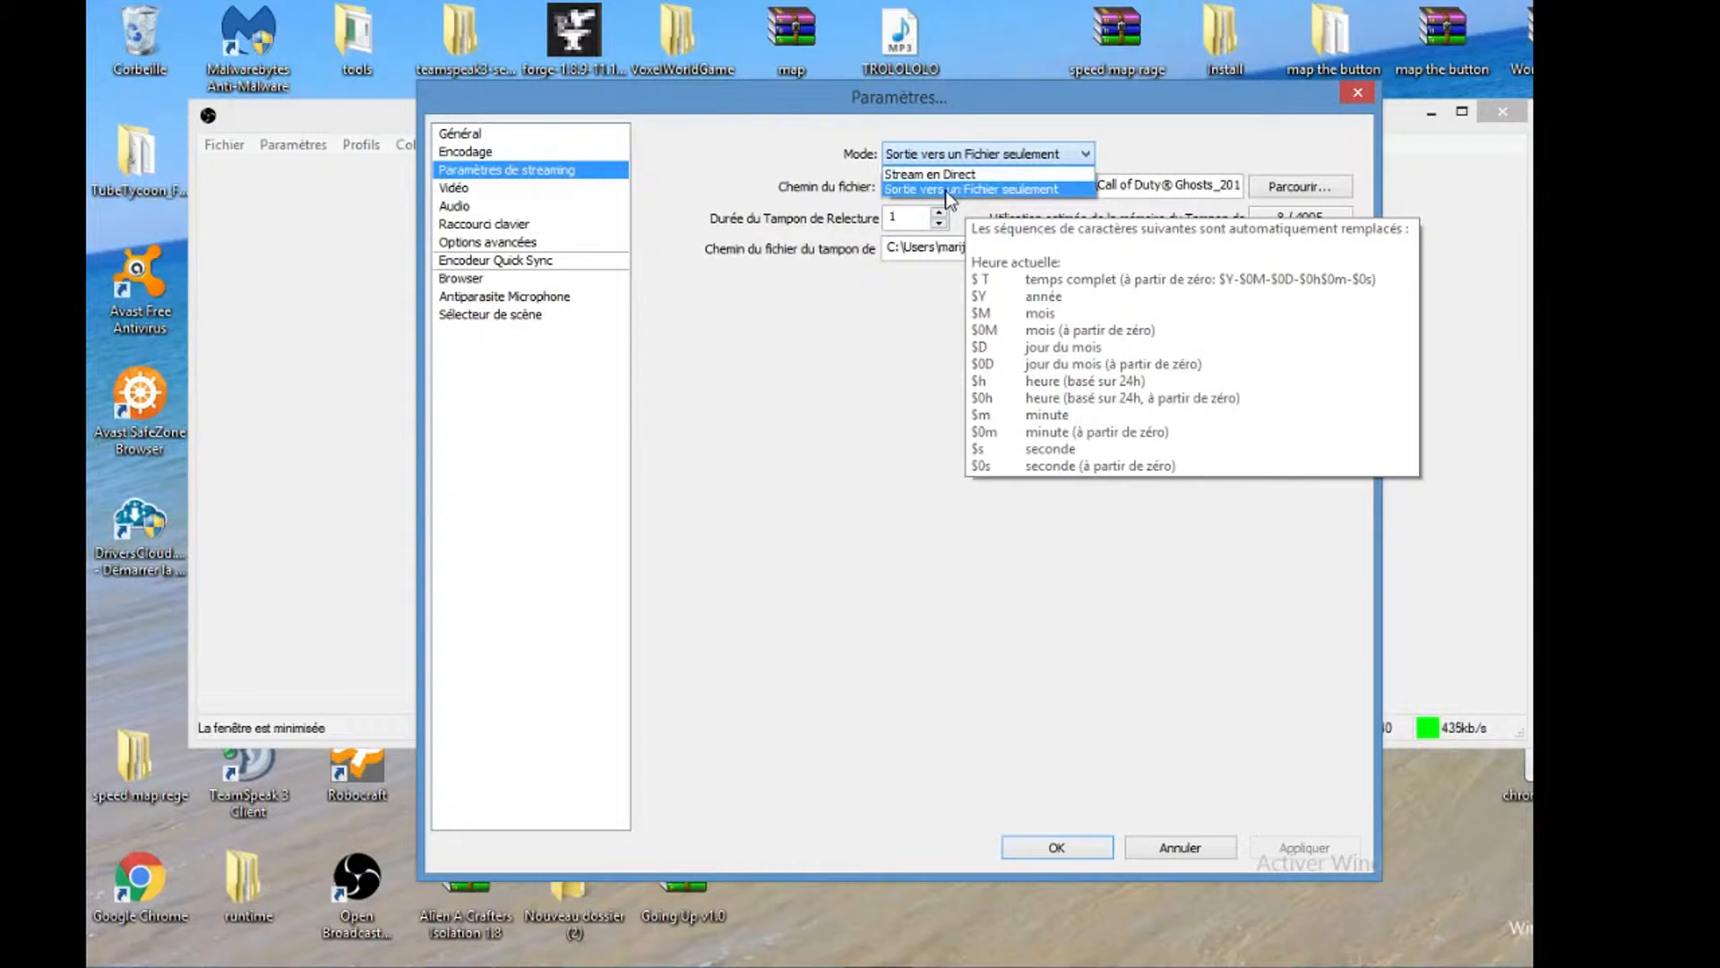
pyautogui.click(947, 190)
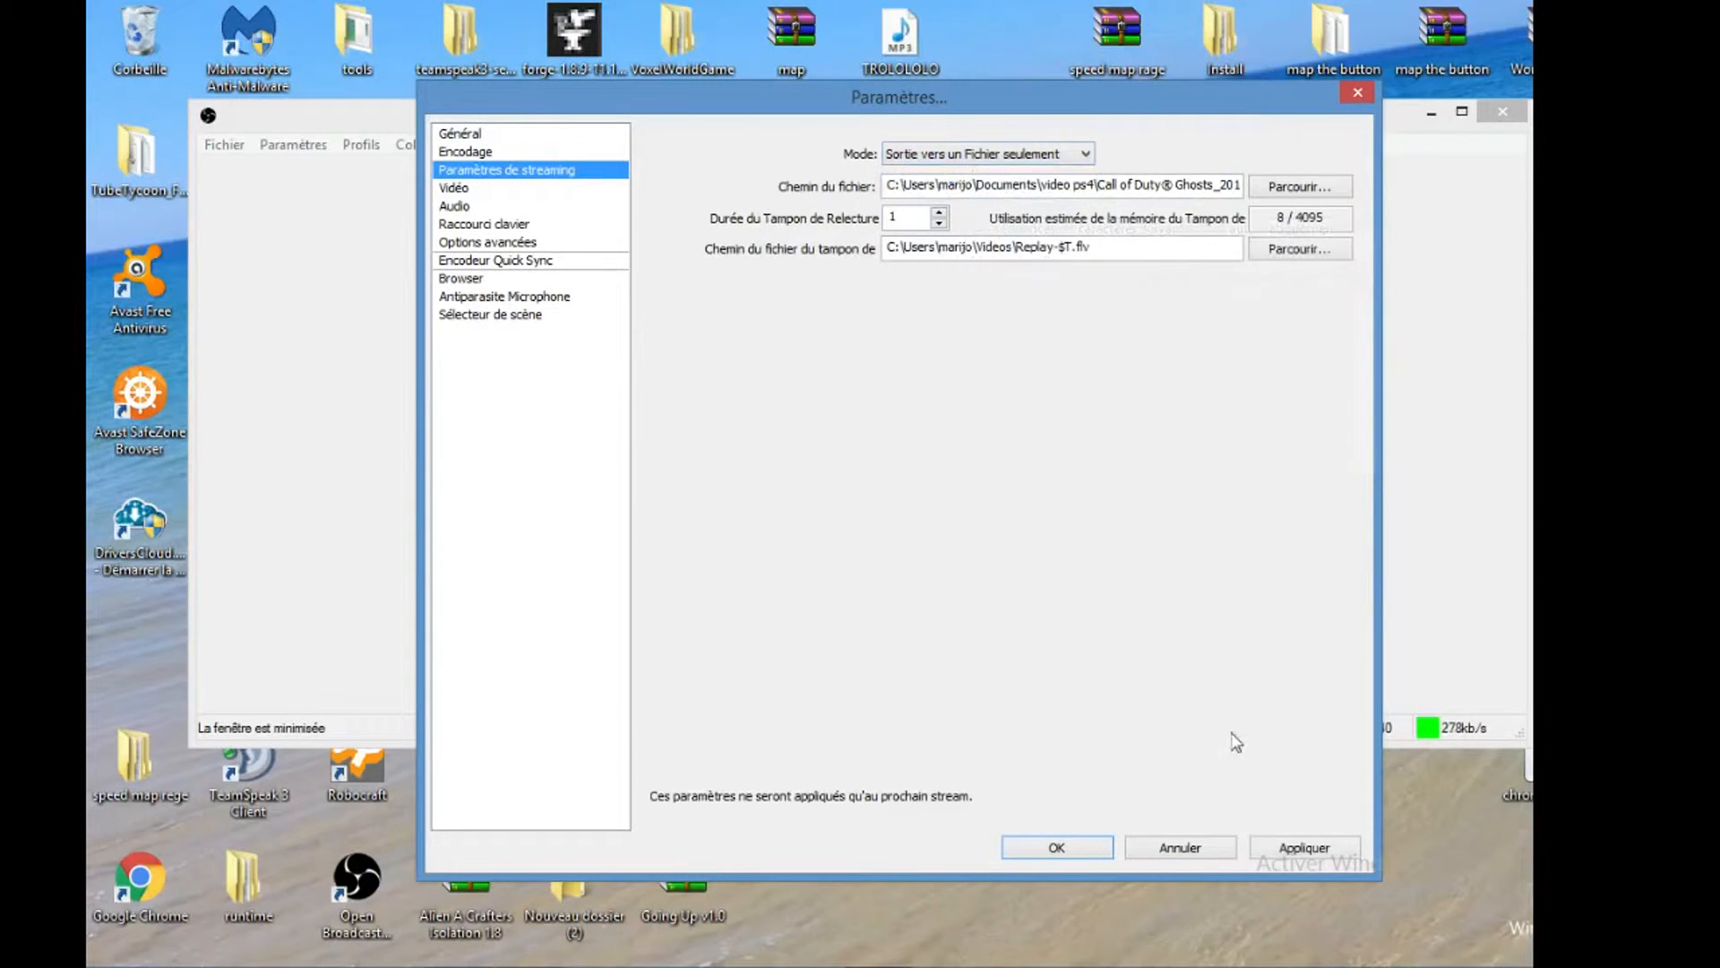
pyautogui.click(1276, 842)
pyautogui.click(1212, 852)
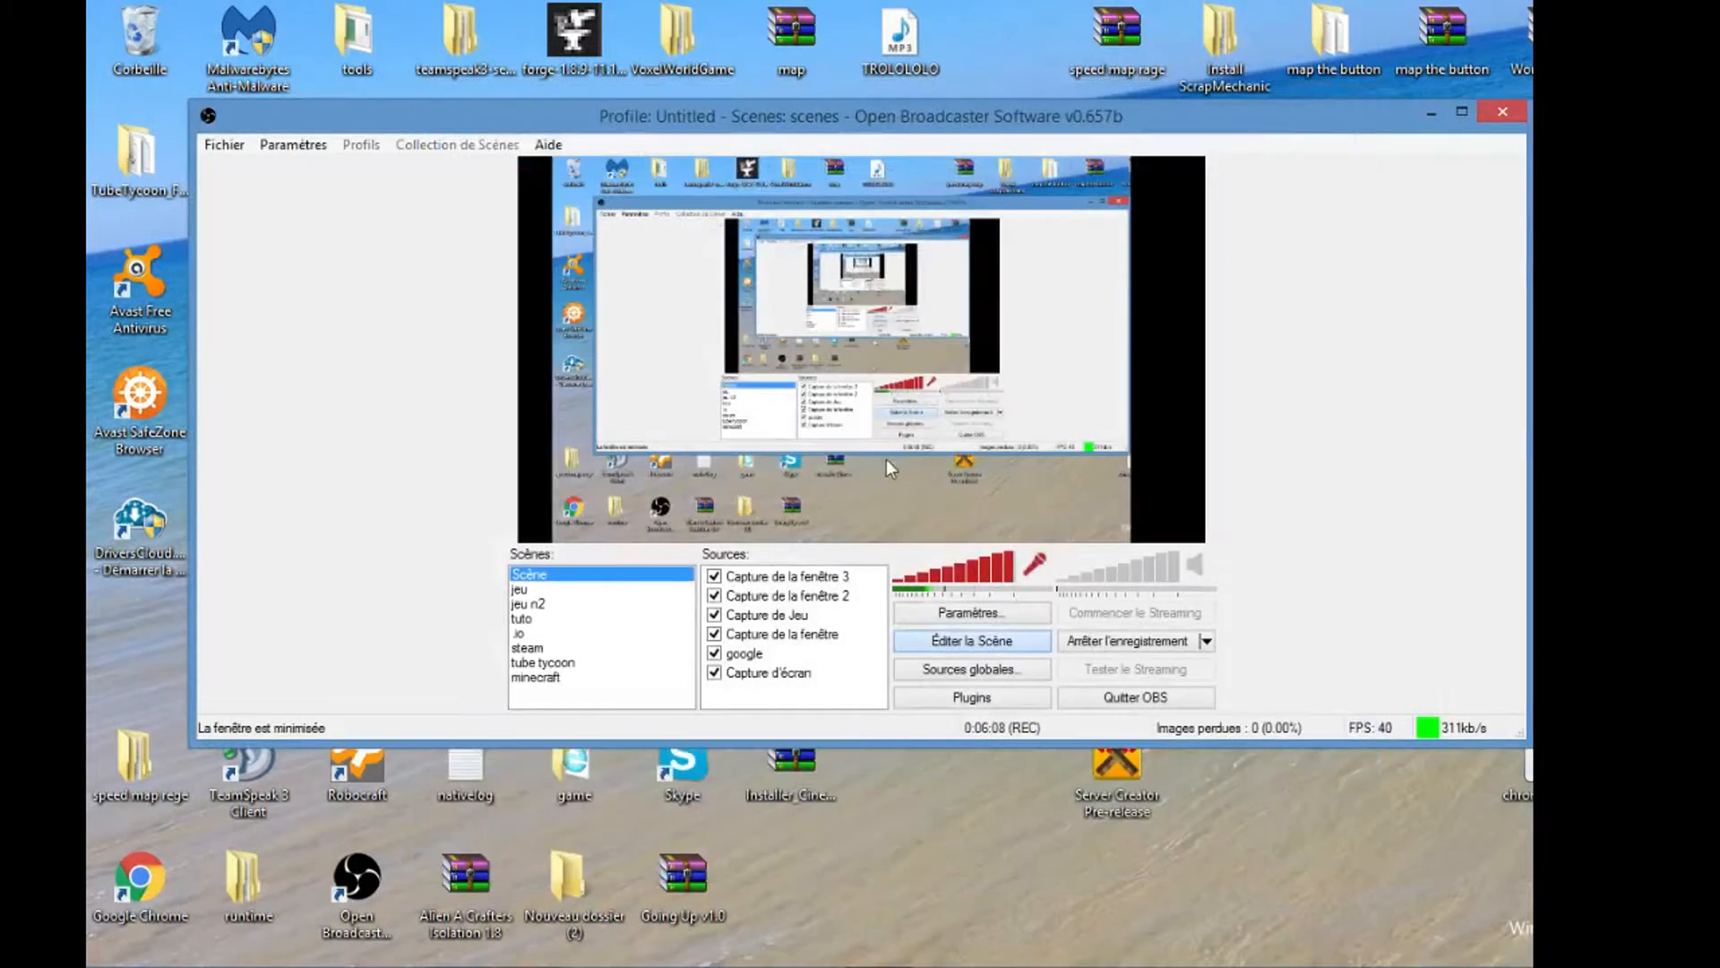
# Review the output file paths and the list of video devices in the settings, closing them without saving.
pyautogui.click(955, 616)
pyautogui.click(545, 205)
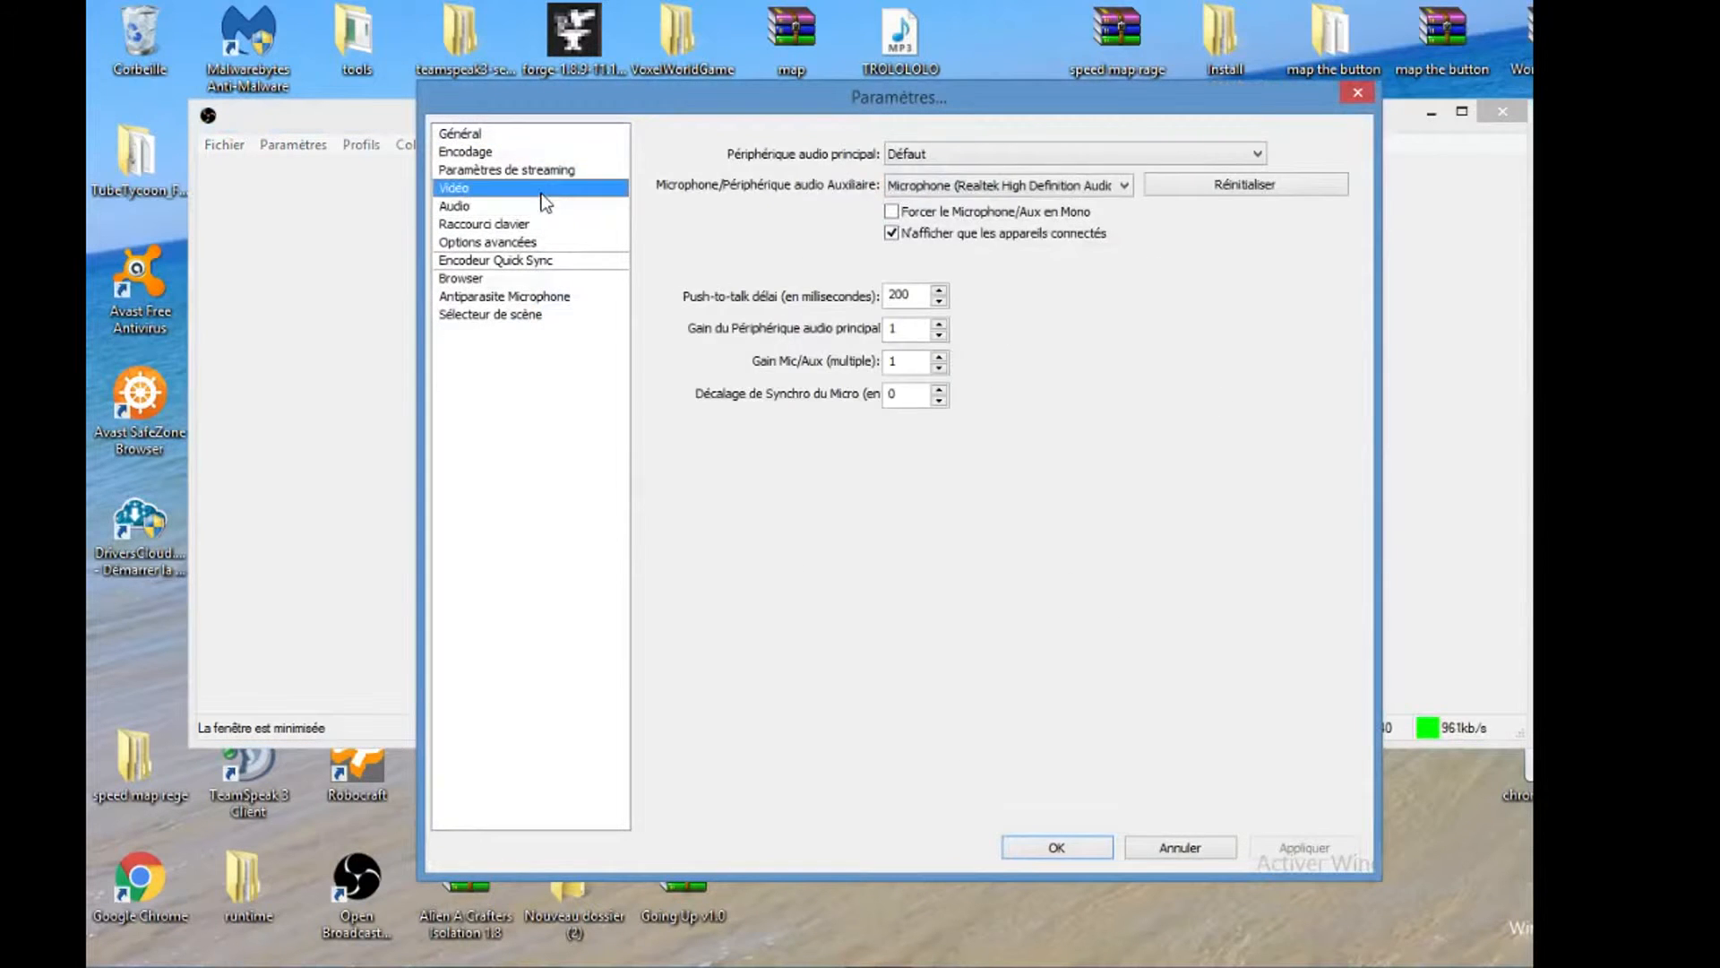
pyautogui.click(539, 171)
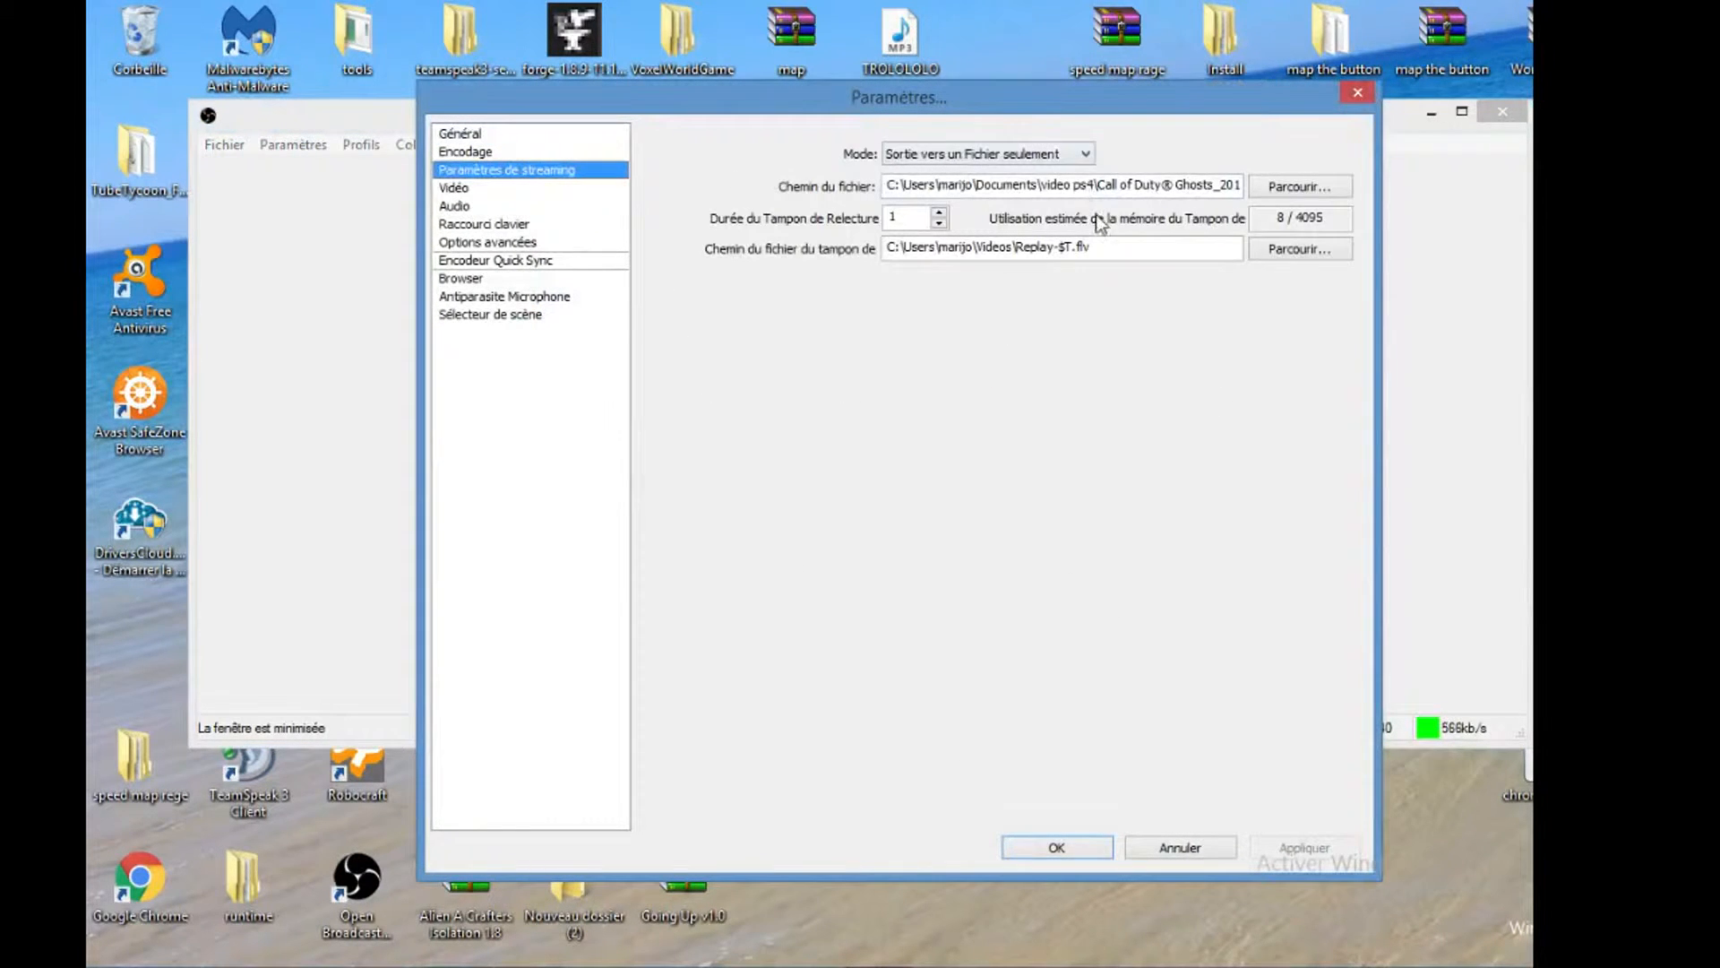
pyautogui.moveTo(1096, 217)
pyautogui.click(555, 189)
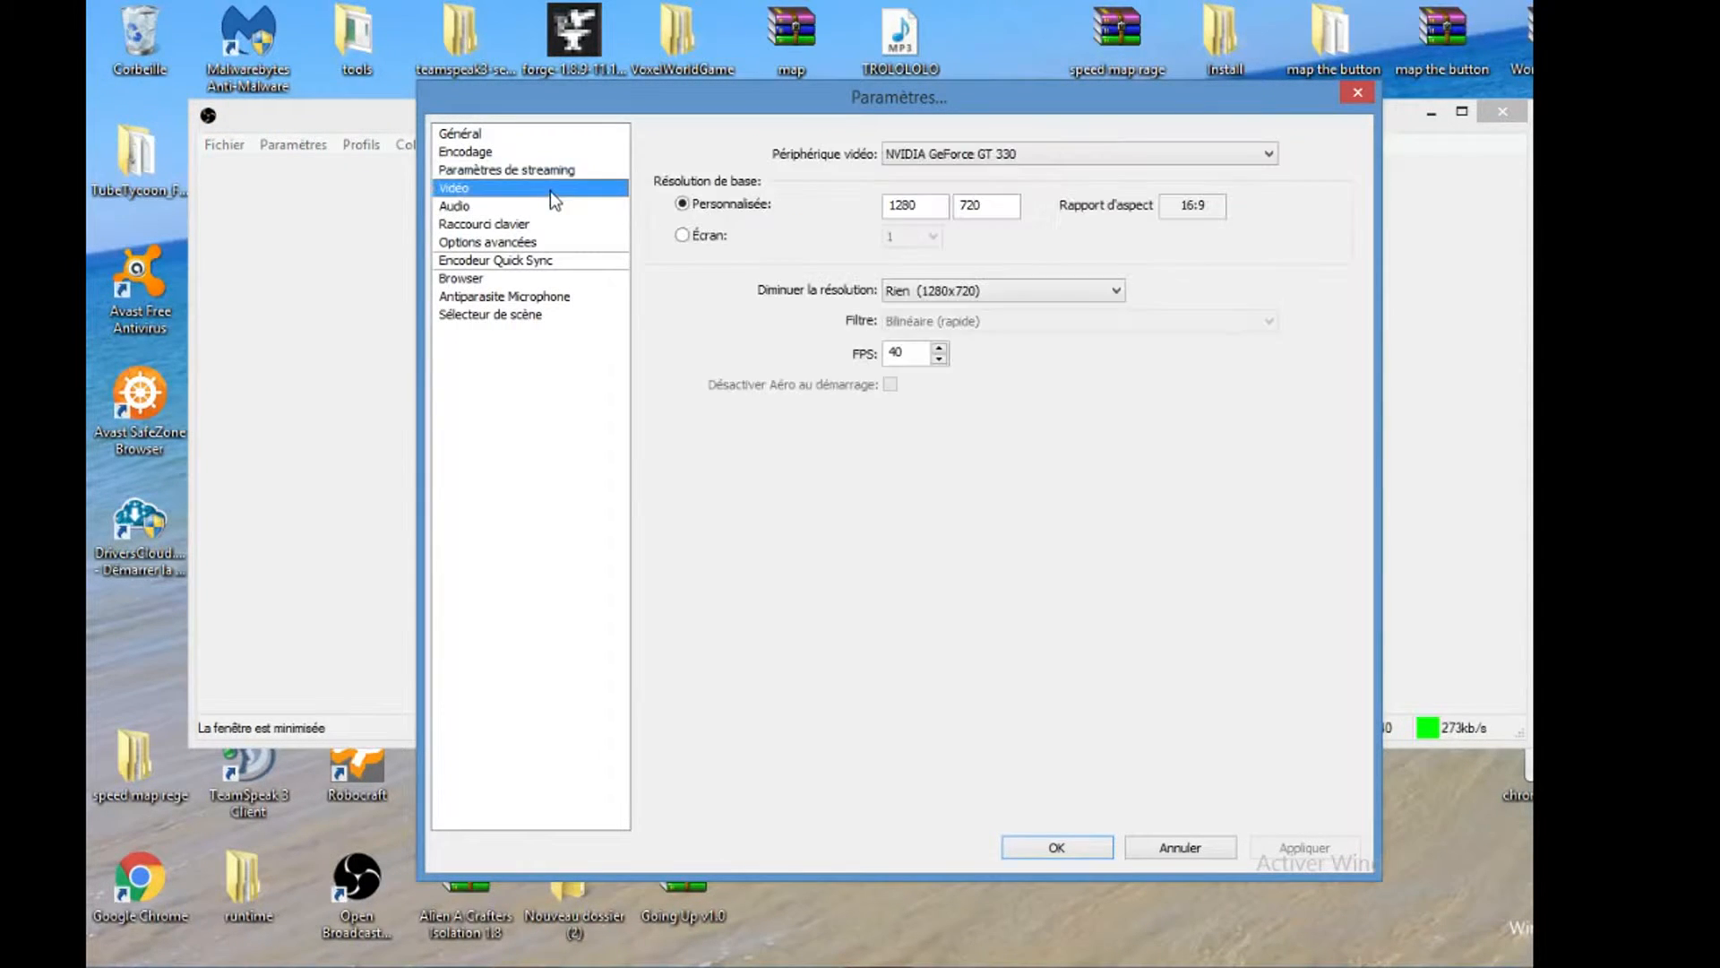
pyautogui.click(937, 162)
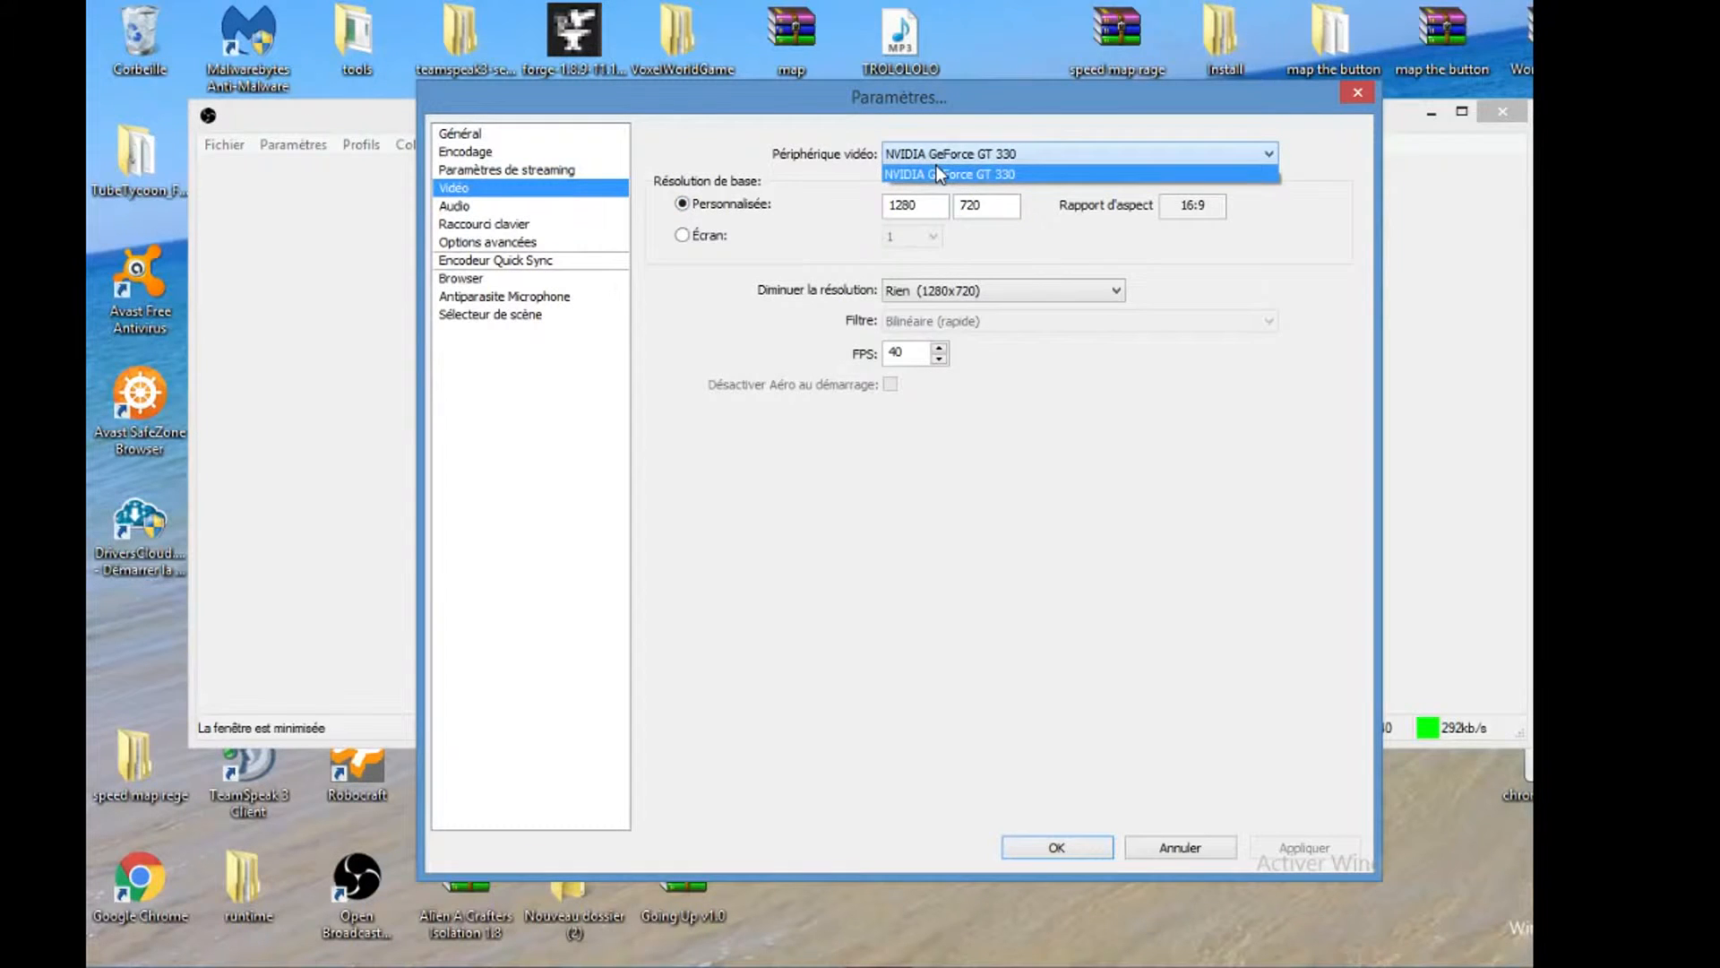
pyautogui.click(1051, 173)
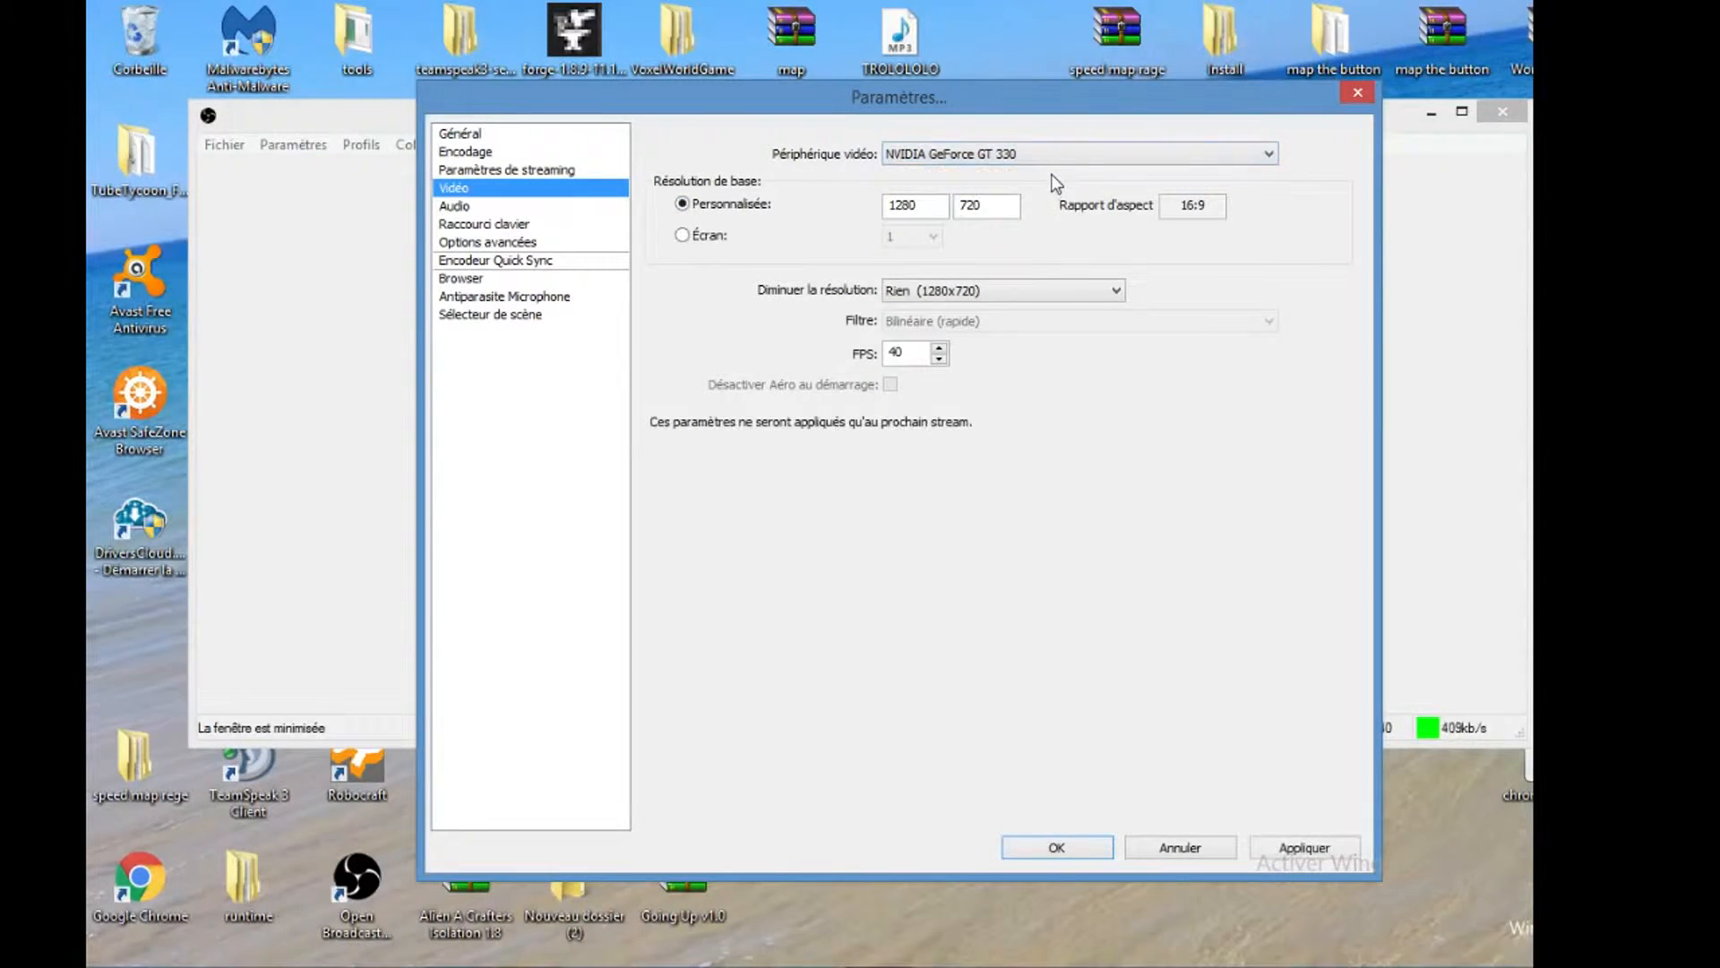
pyautogui.click(1217, 851)
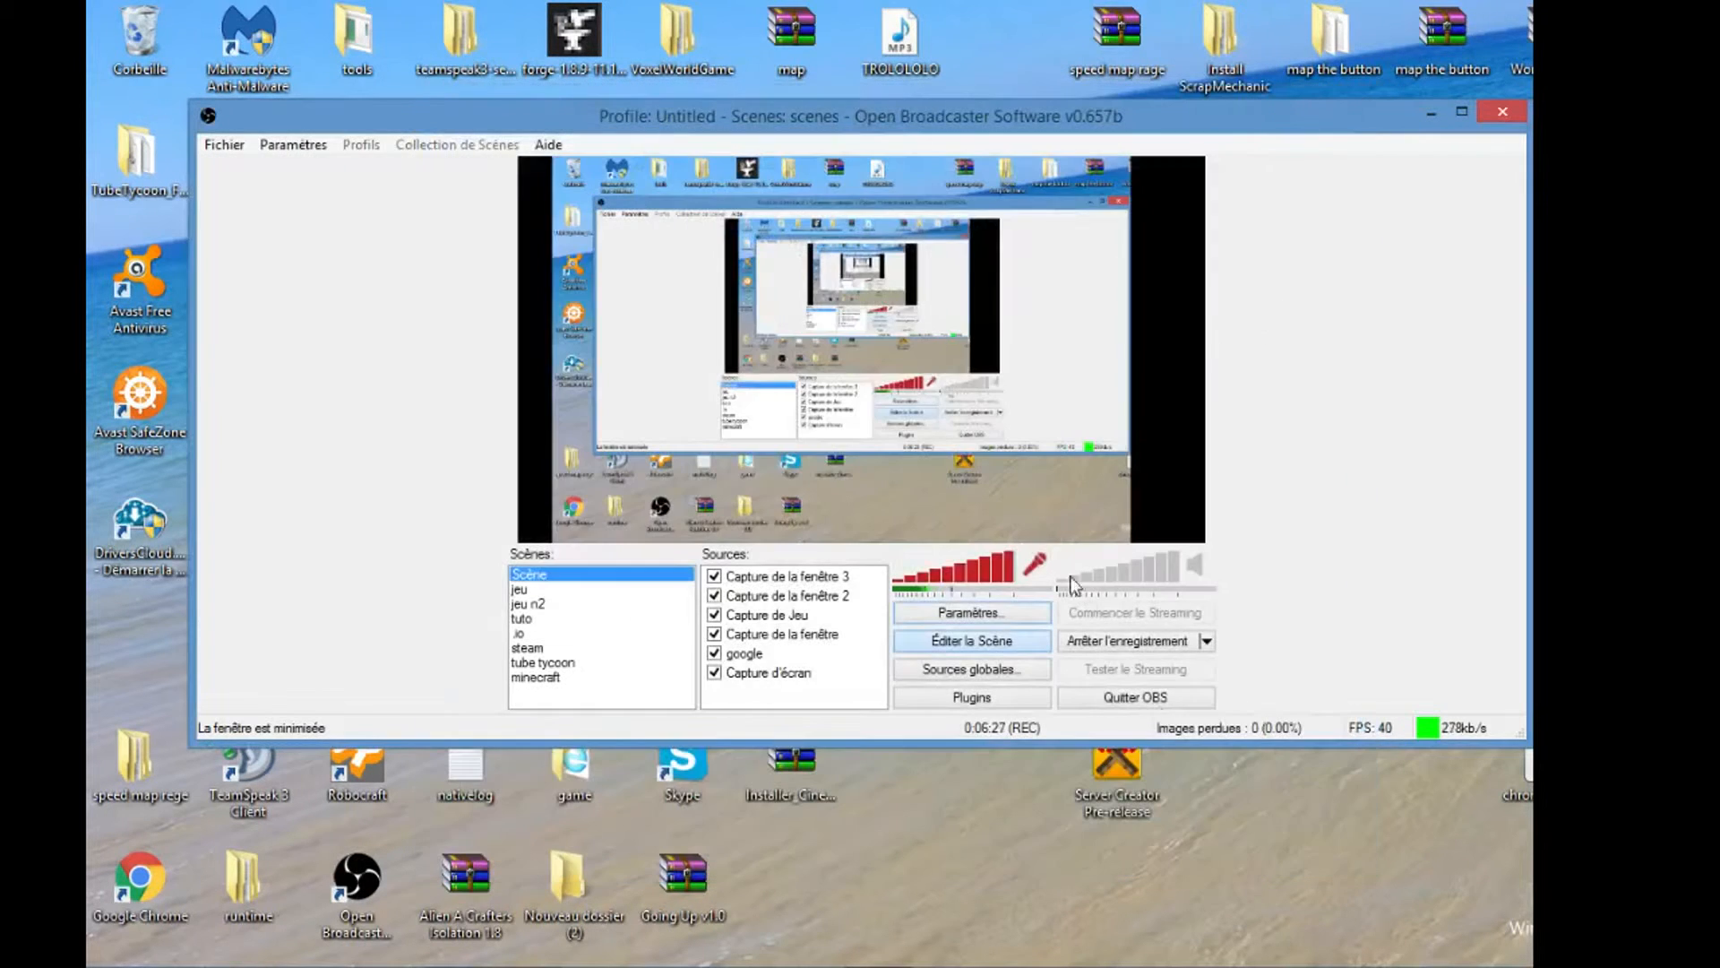
# Reopen the settings and check the base resolution and the available downscaled resolutions for video.
pyautogui.click(998, 606)
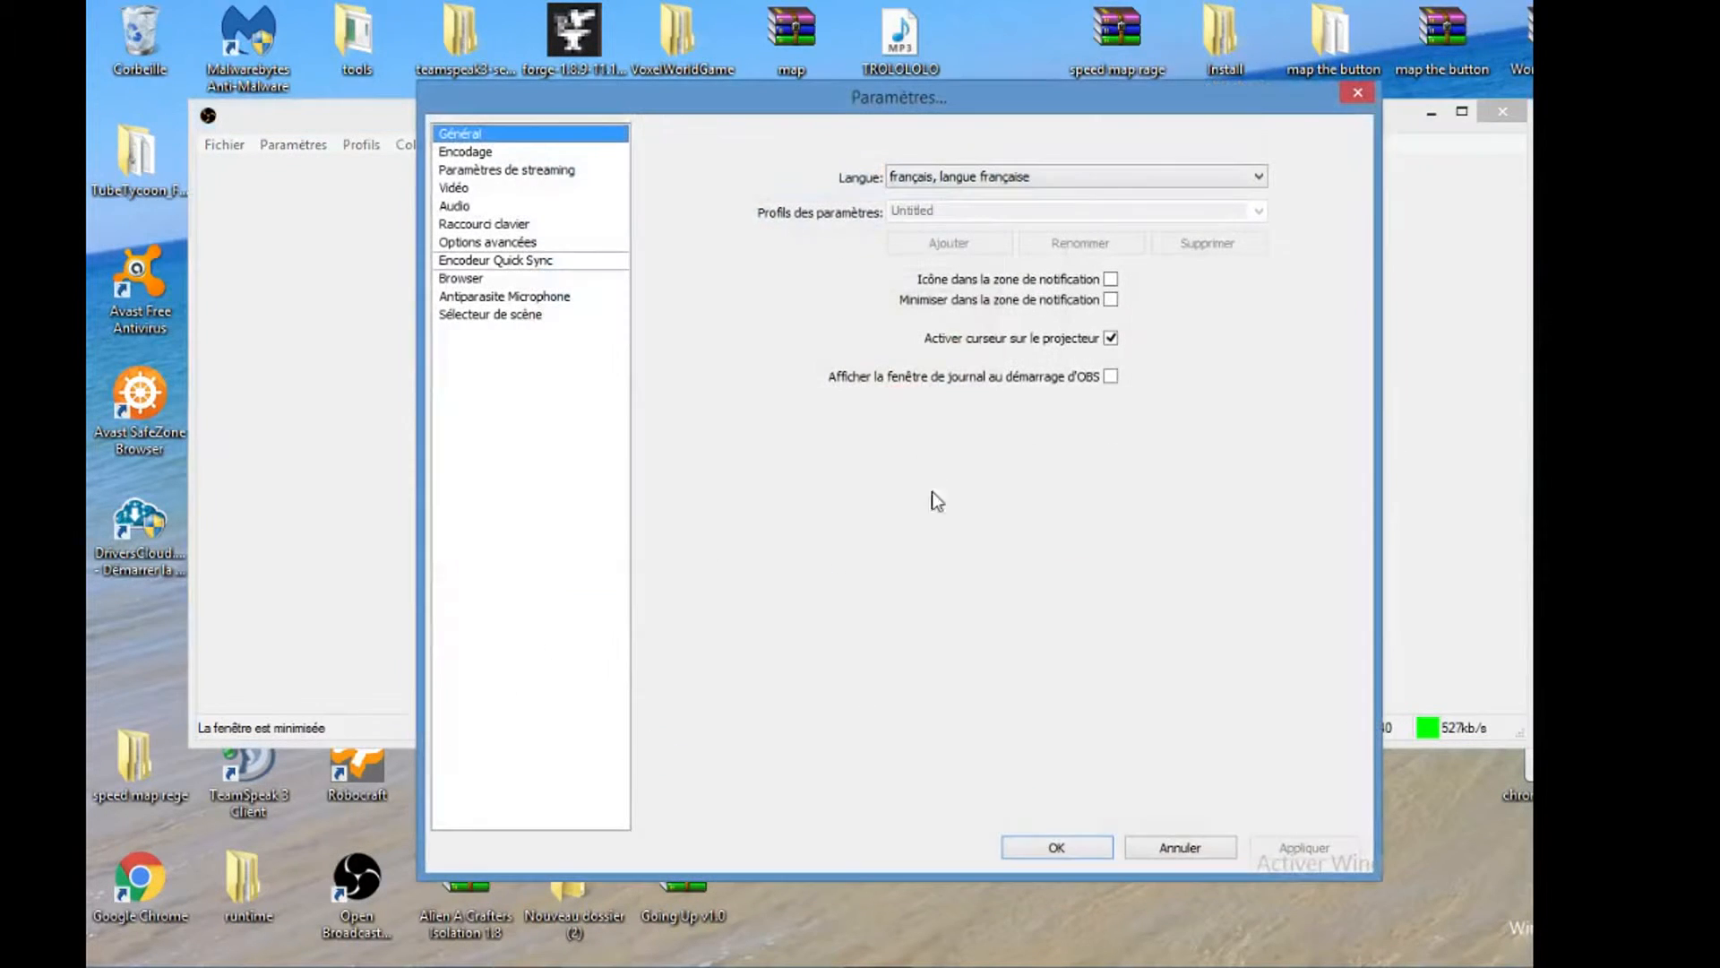
pyautogui.click(539, 207)
pyautogui.click(545, 189)
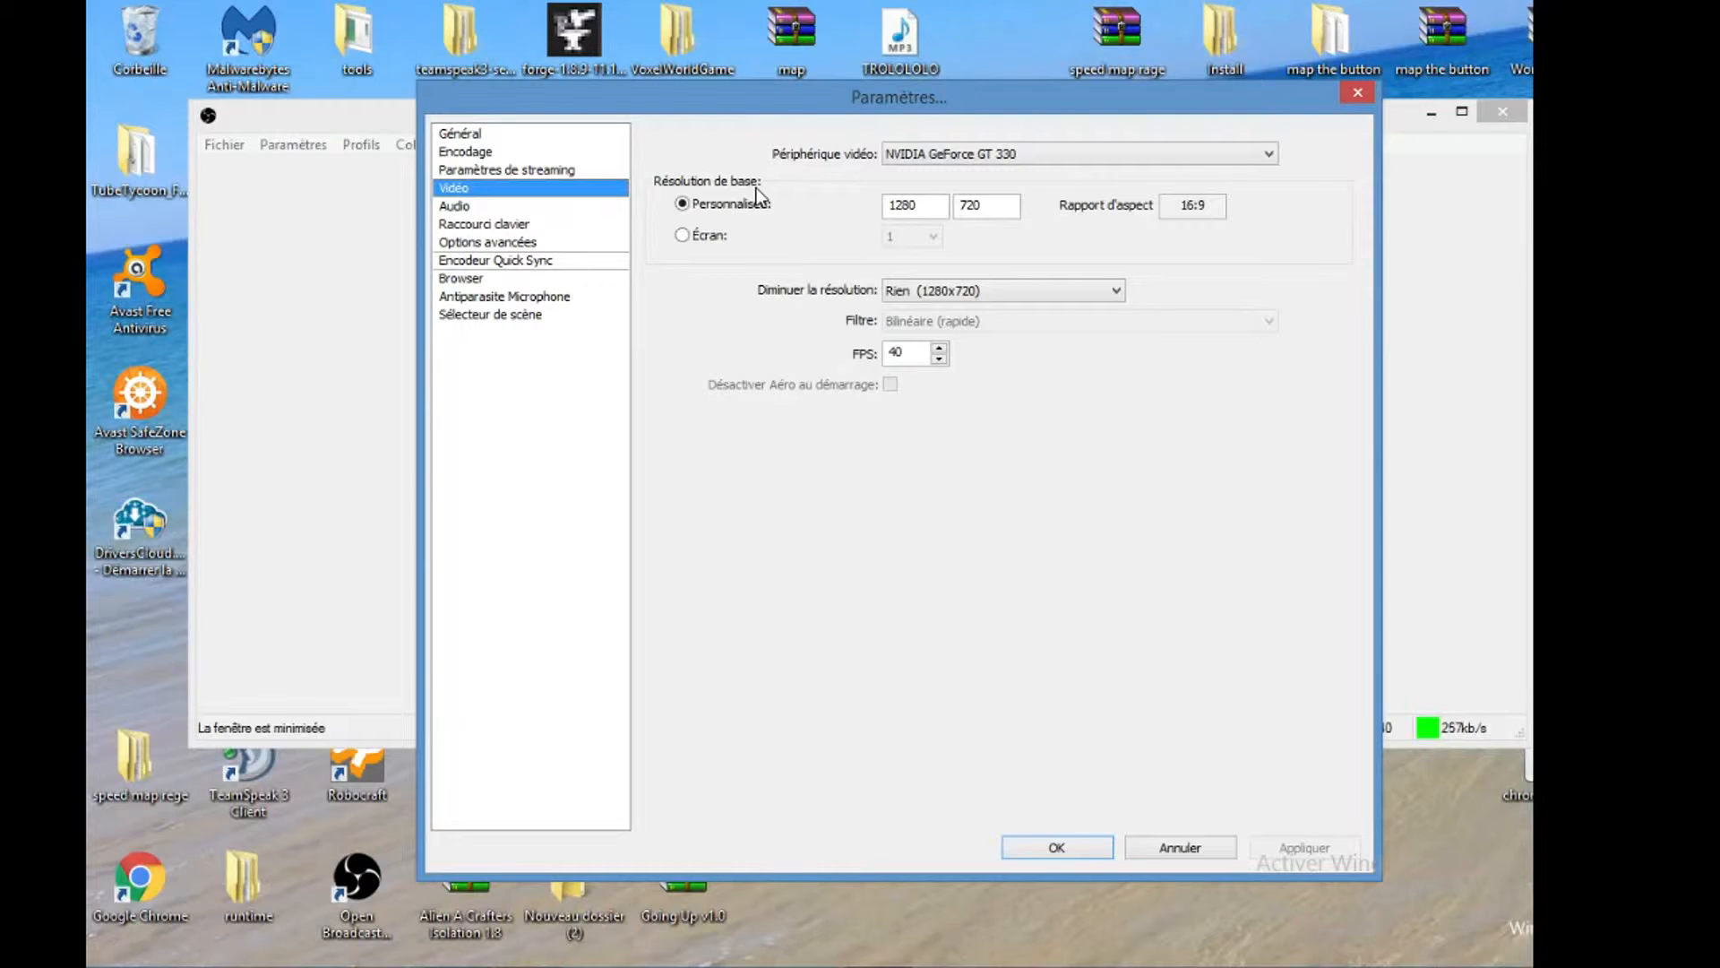
pyautogui.click(970, 294)
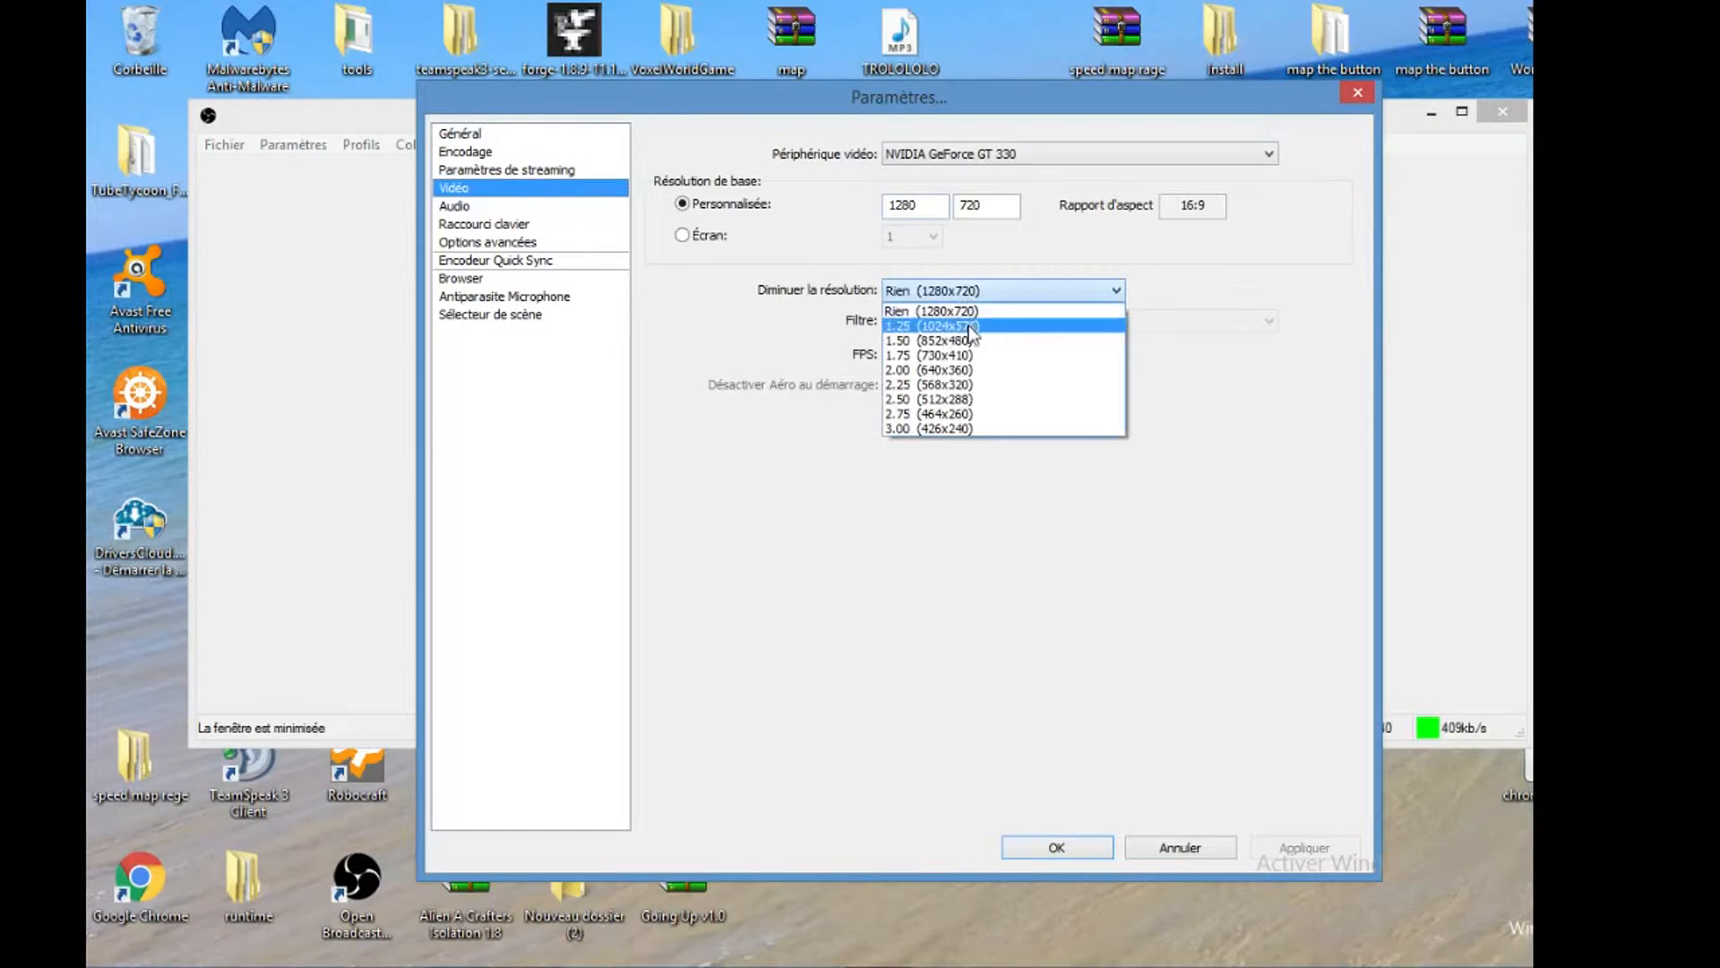
pyautogui.click(976, 317)
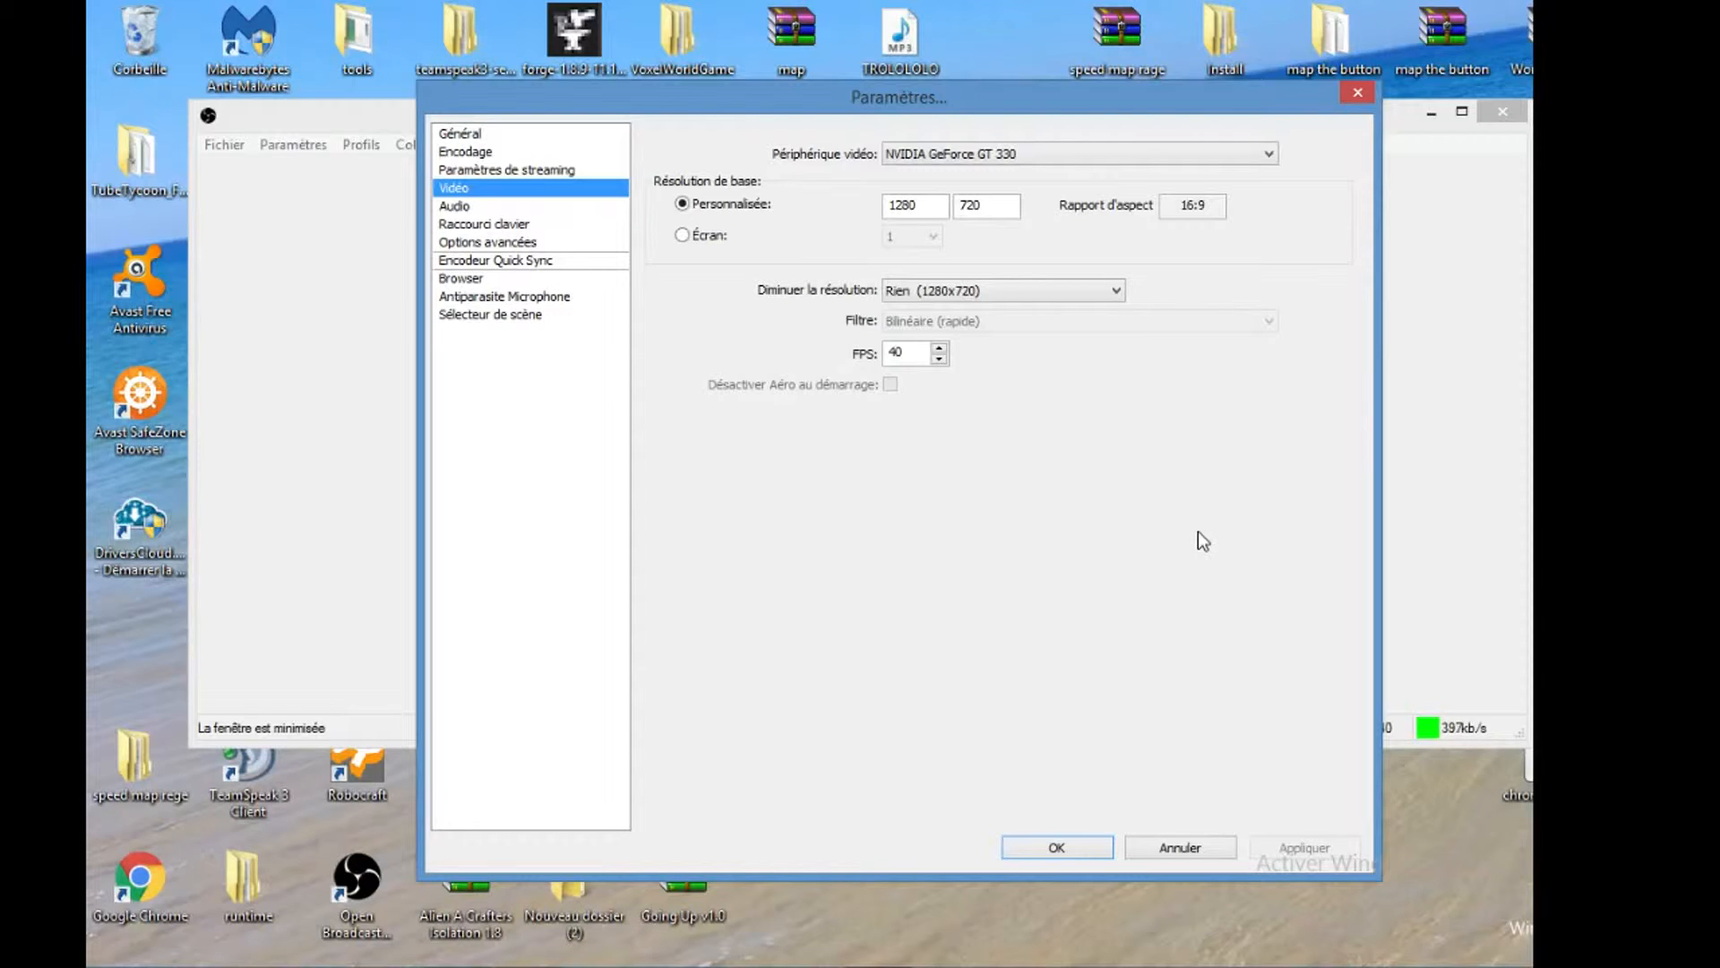
# Check which main audio devices are available in the audio settings.
pyautogui.click(538, 205)
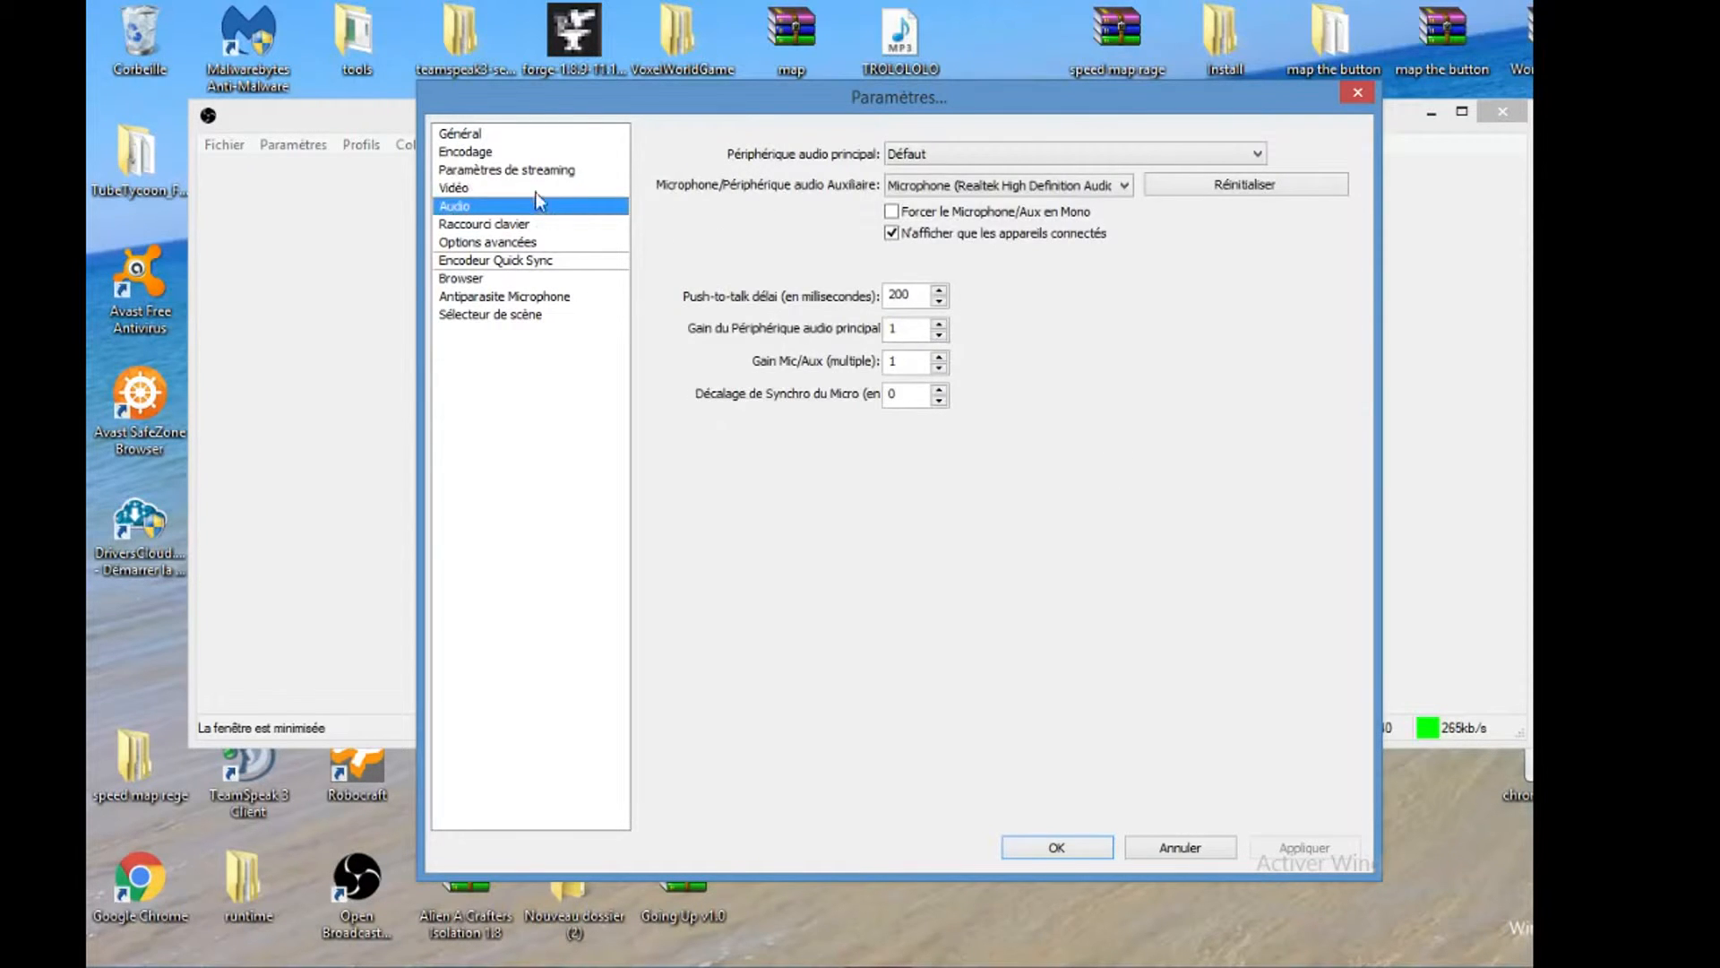
pyautogui.click(537, 189)
pyautogui.click(527, 207)
pyautogui.click(955, 154)
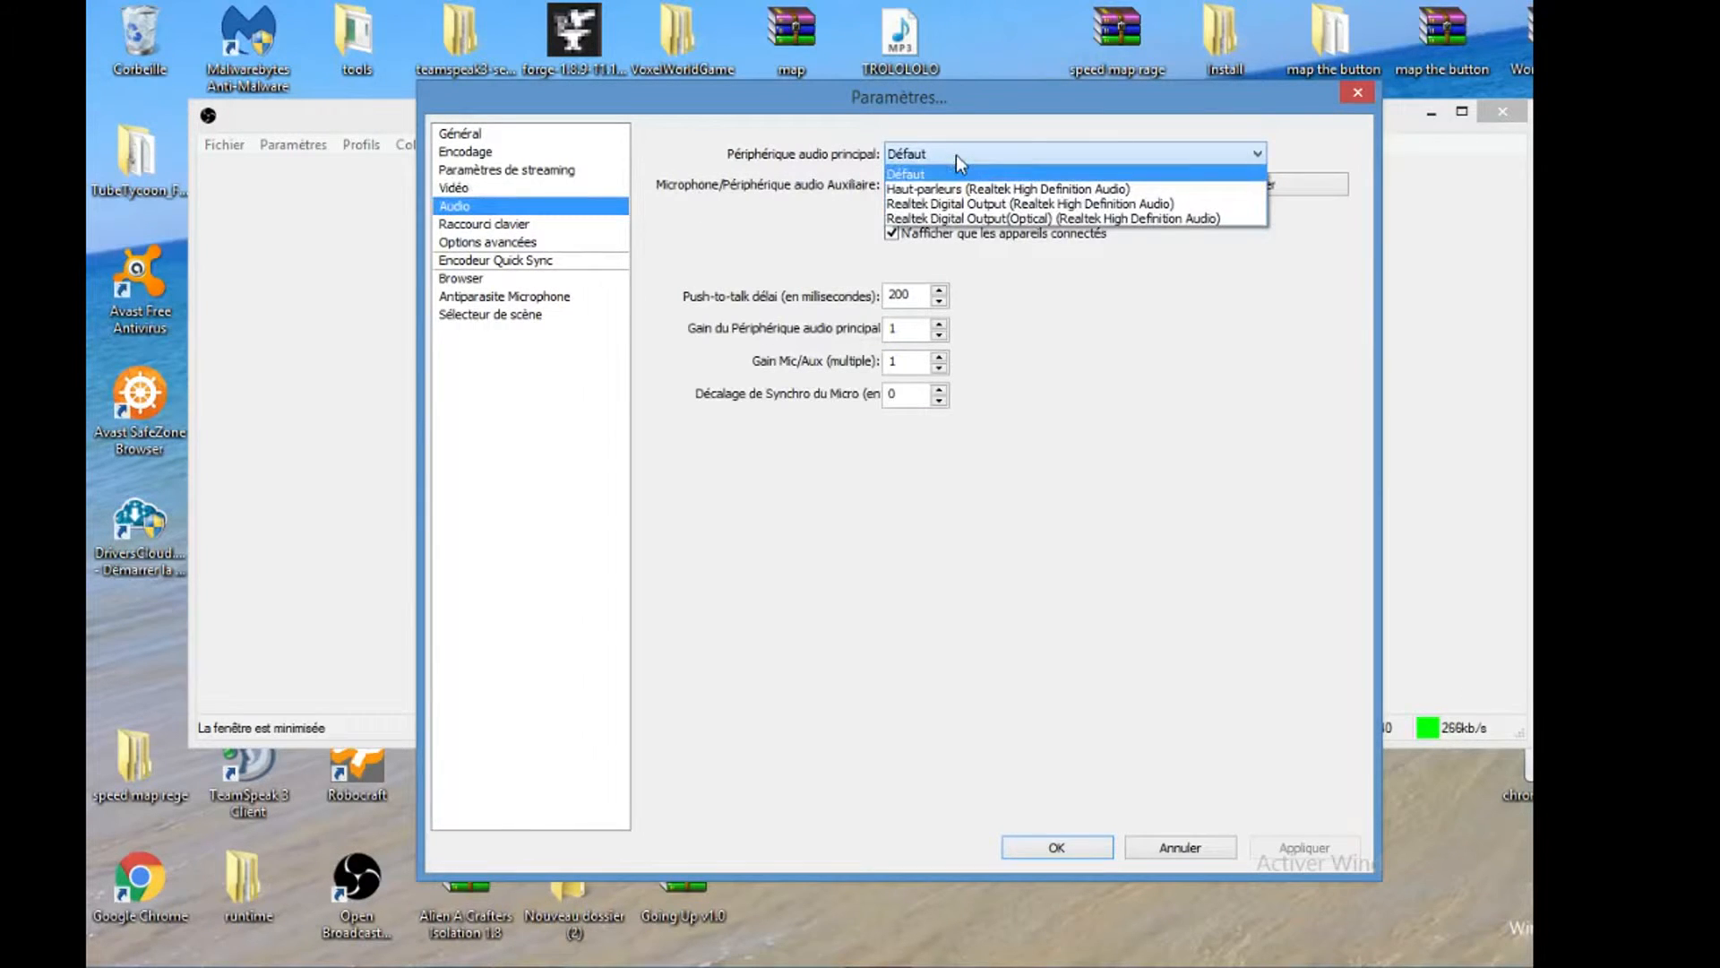
pyautogui.click(1081, 312)
pyautogui.click(1009, 153)
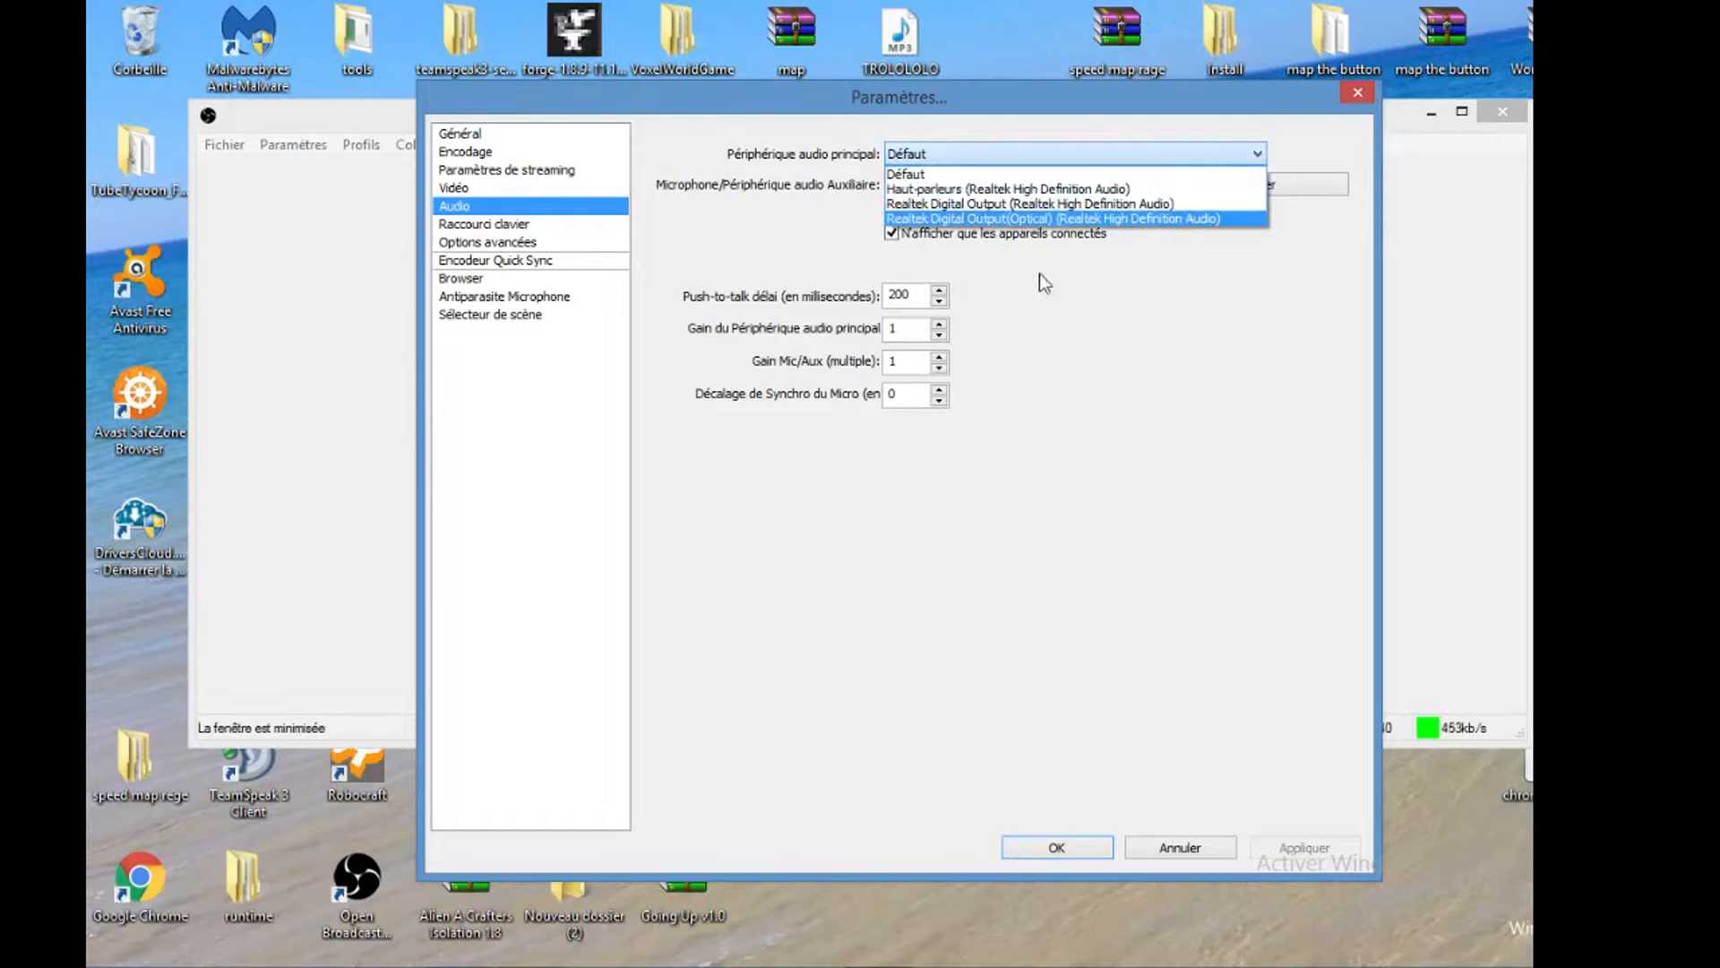
pyautogui.click(1250, 428)
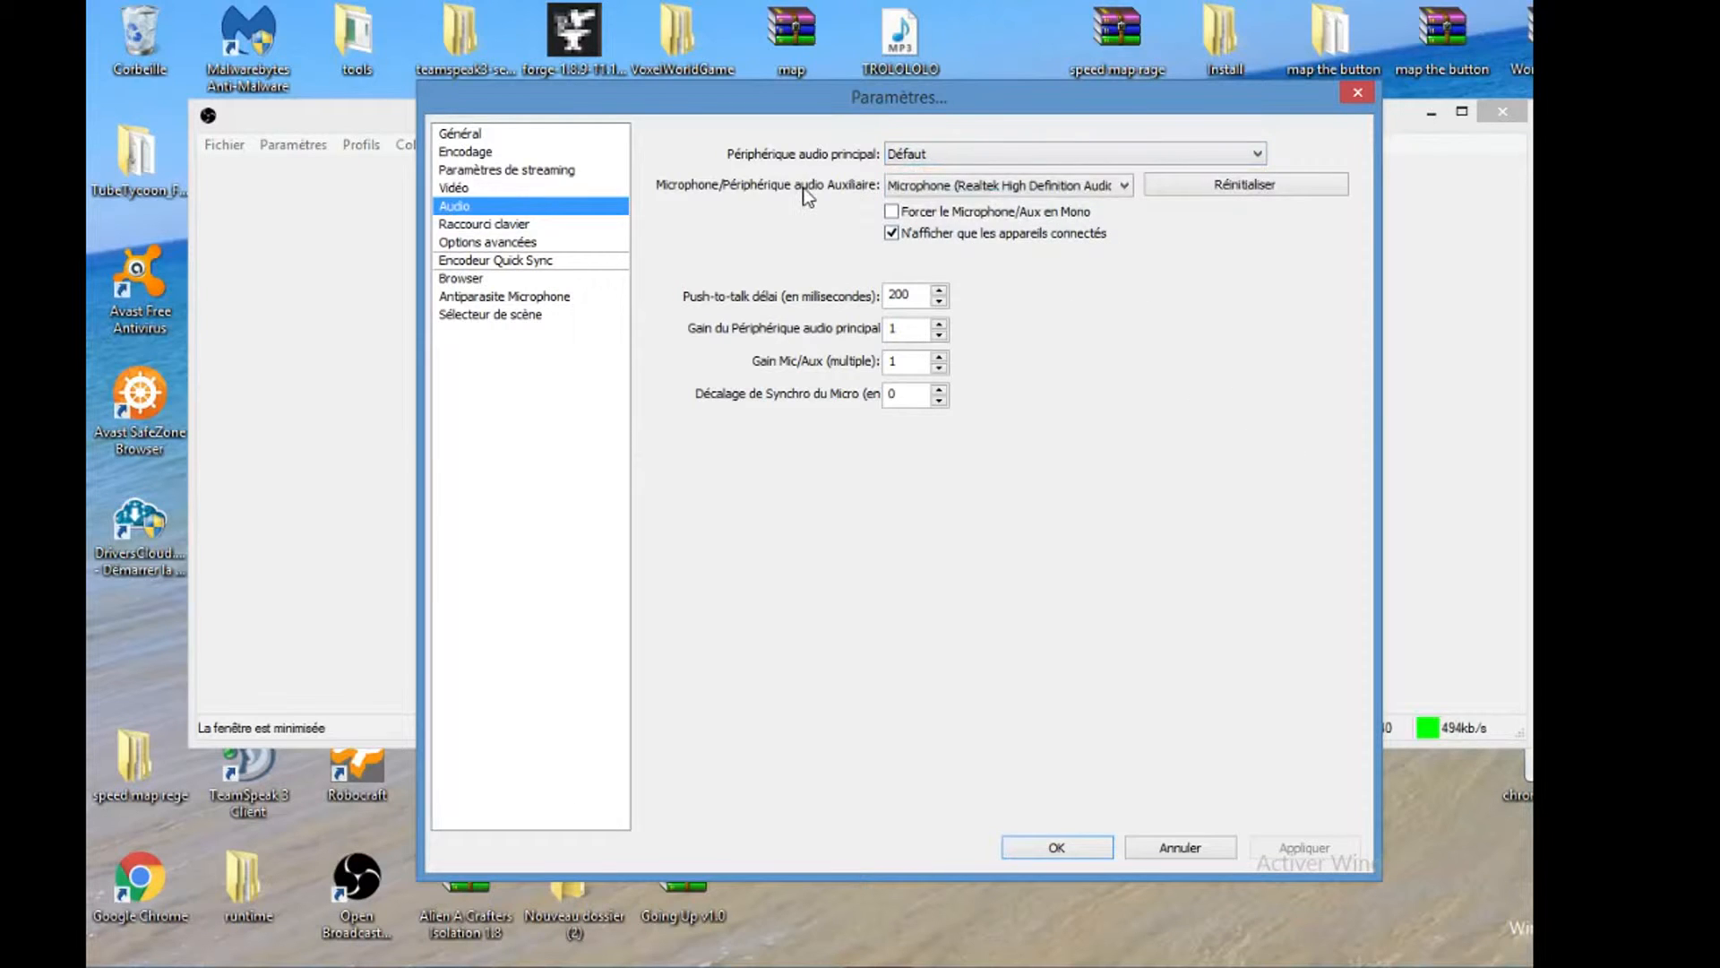
# Check the available microphone and auxiliary audio devices in the audio settings.
pyautogui.click(941, 190)
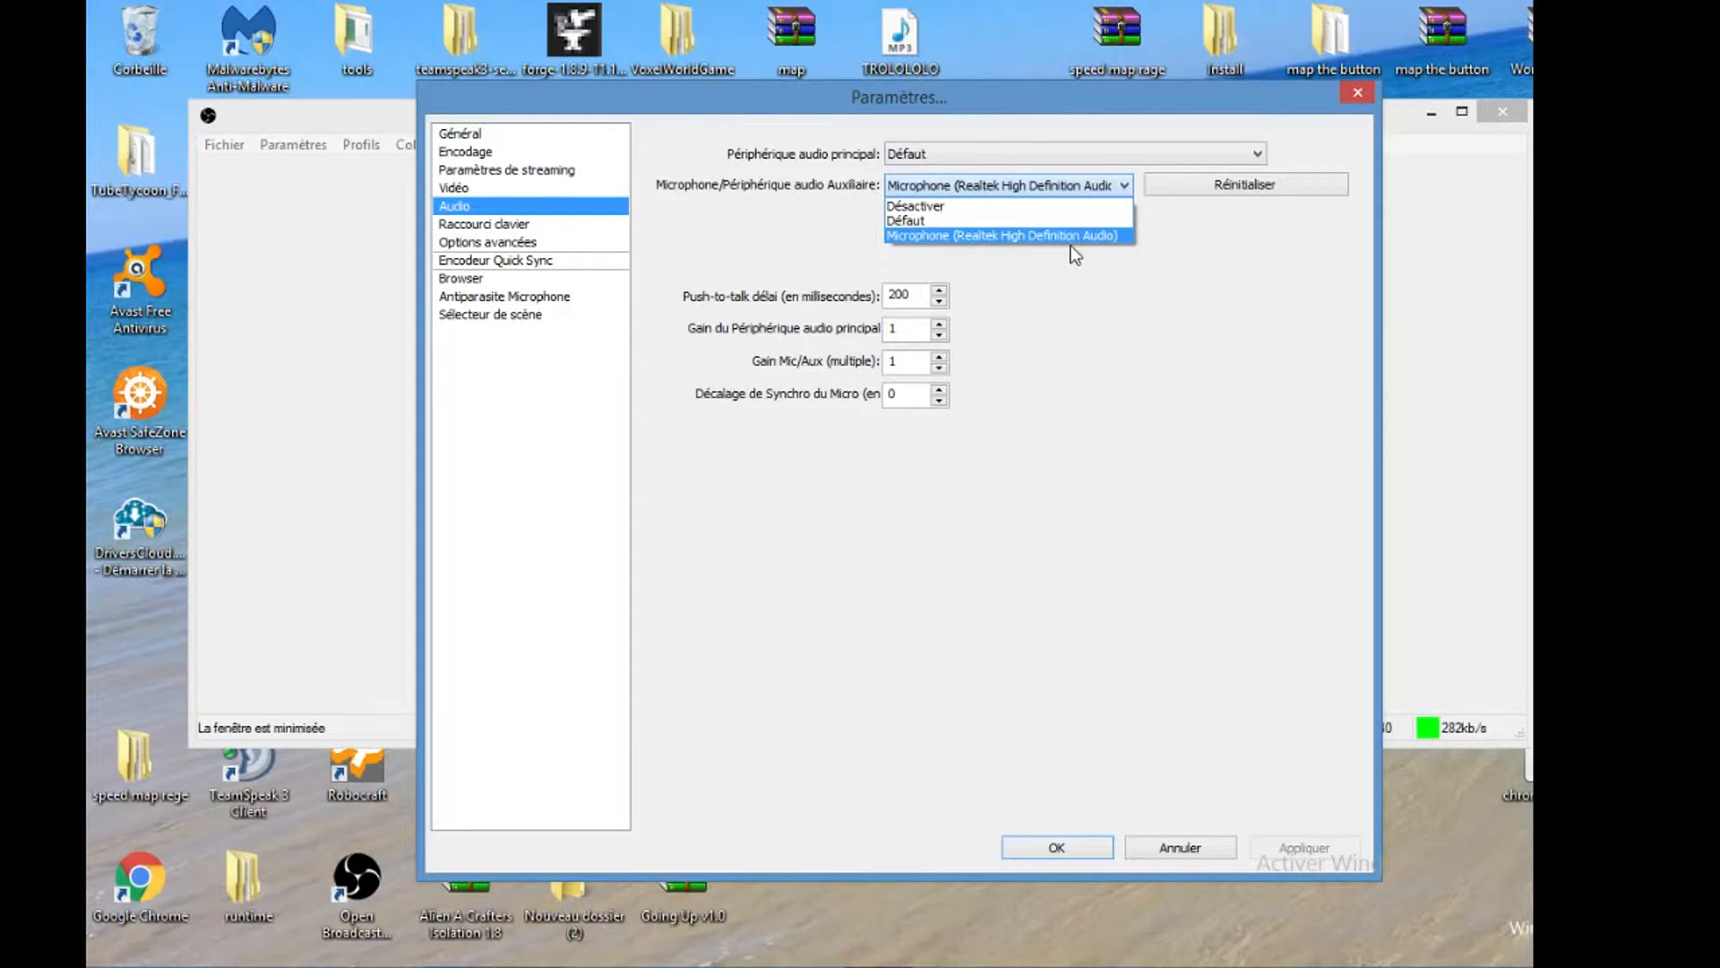
pyautogui.click(1211, 266)
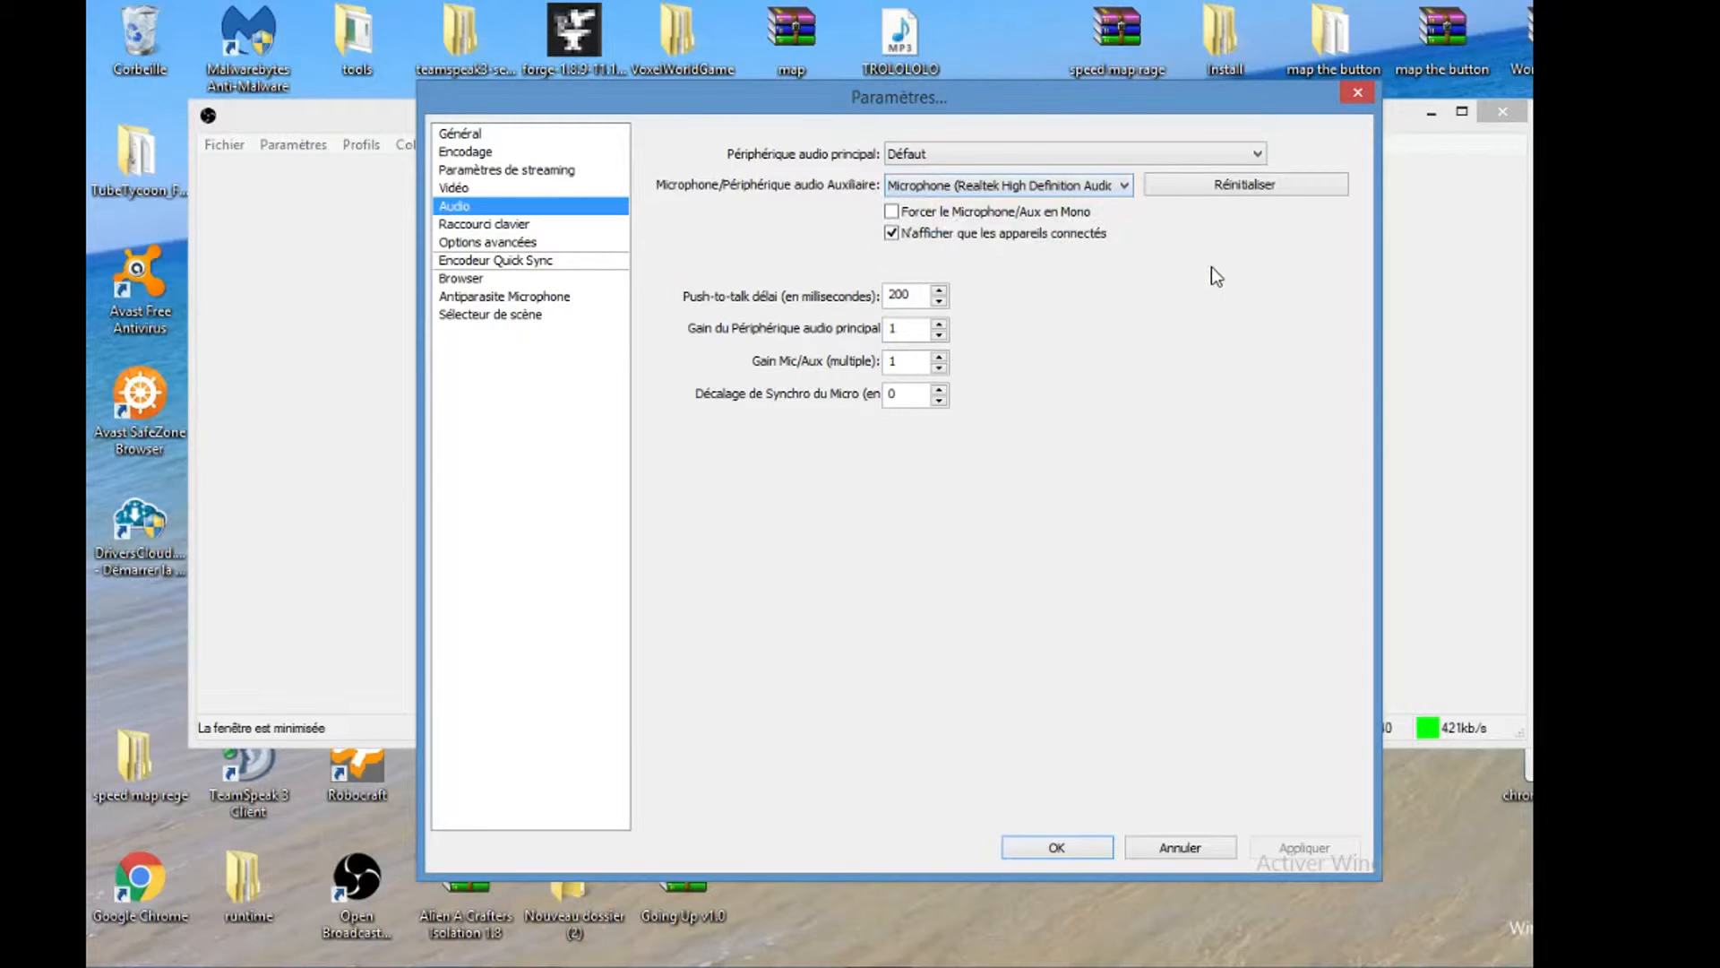
pyautogui.click(1014, 186)
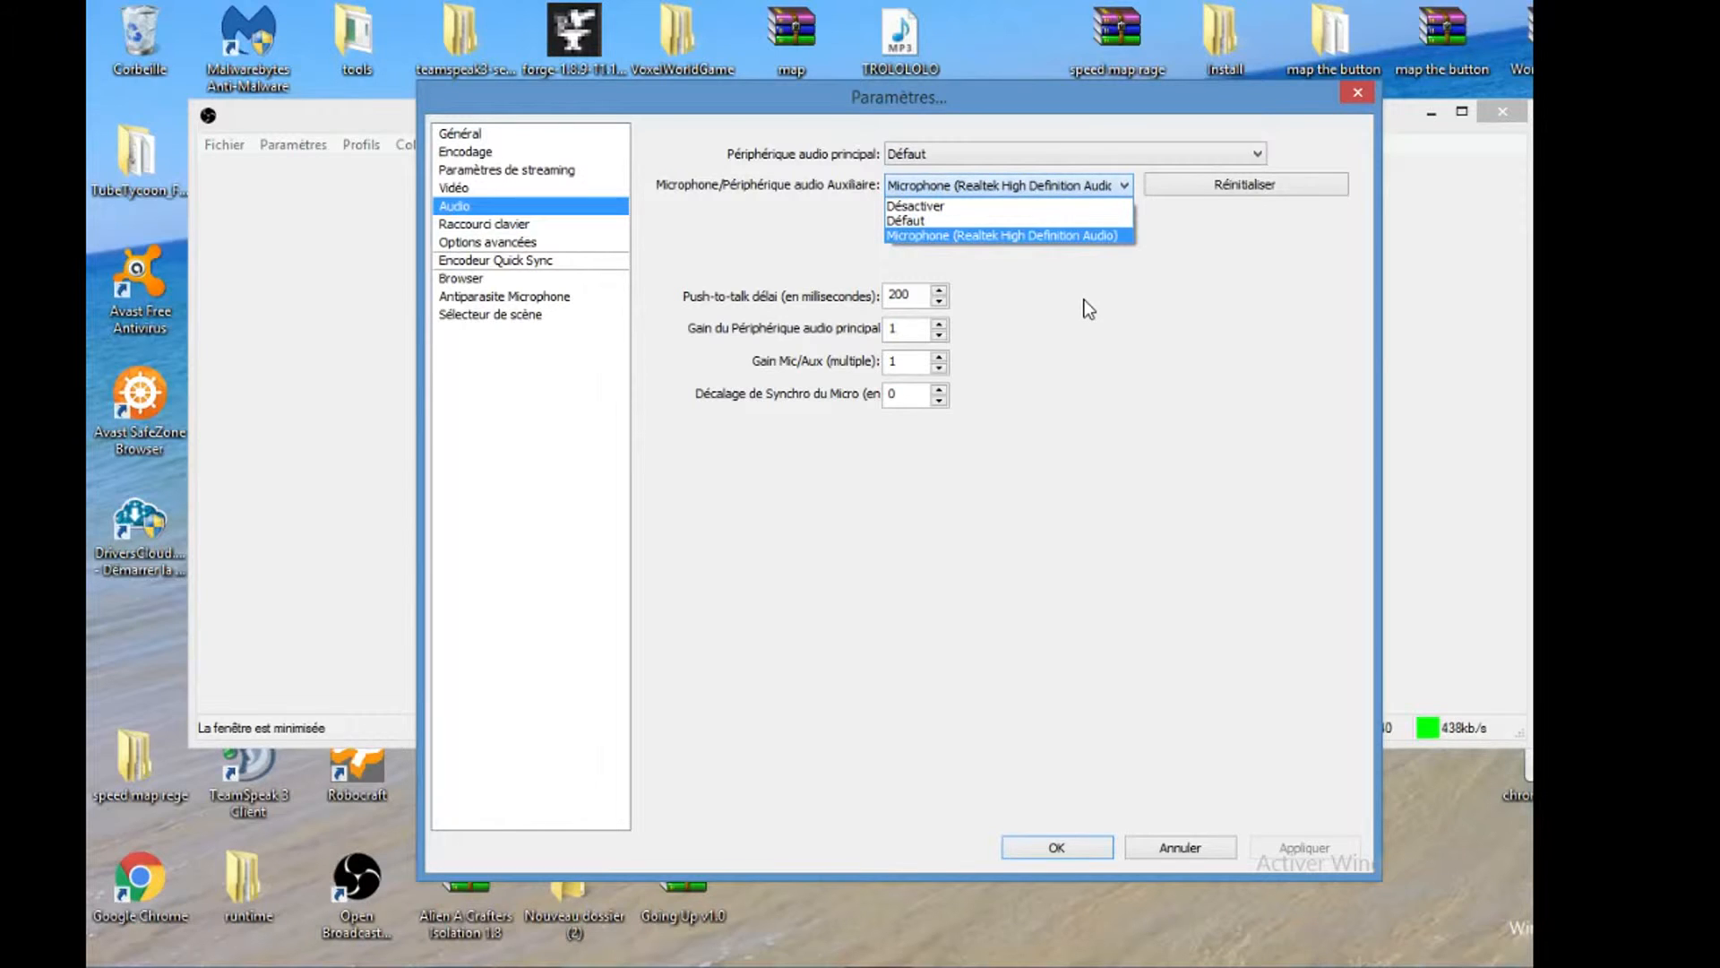
pyautogui.click(1022, 312)
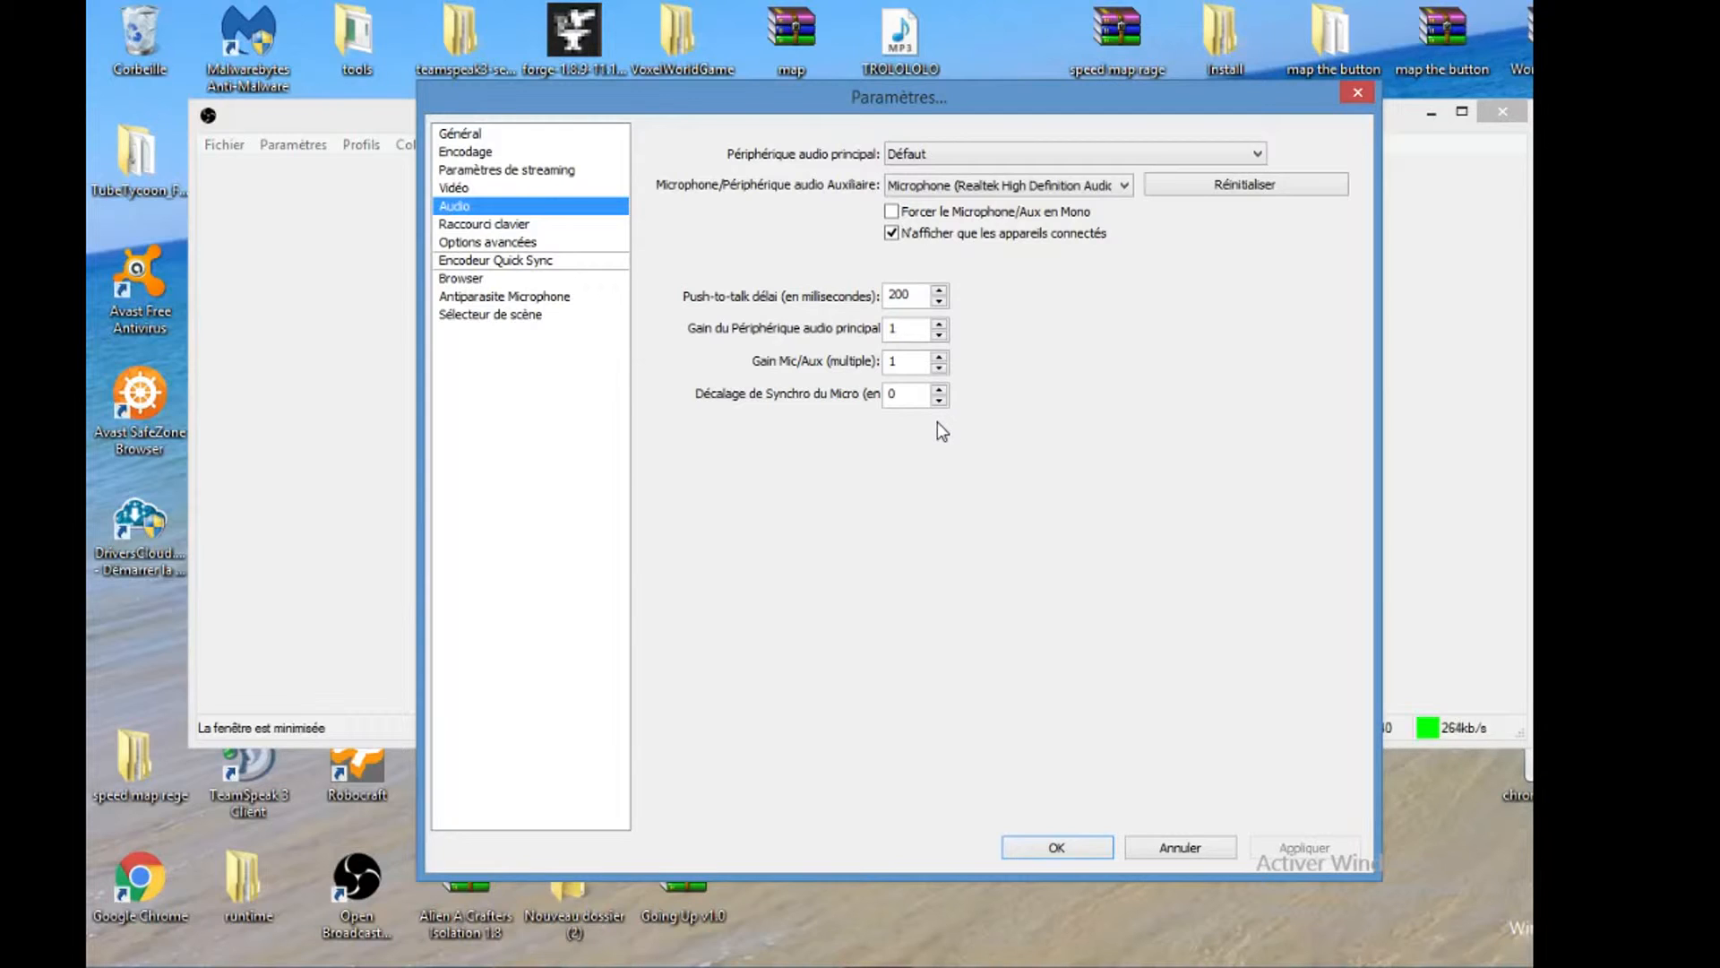
# Review the hotkey, advanced, Quick Sync, browser, microphone noise gate and scene switcher settings, and close the settings with confirmation.
pyautogui.click(585, 226)
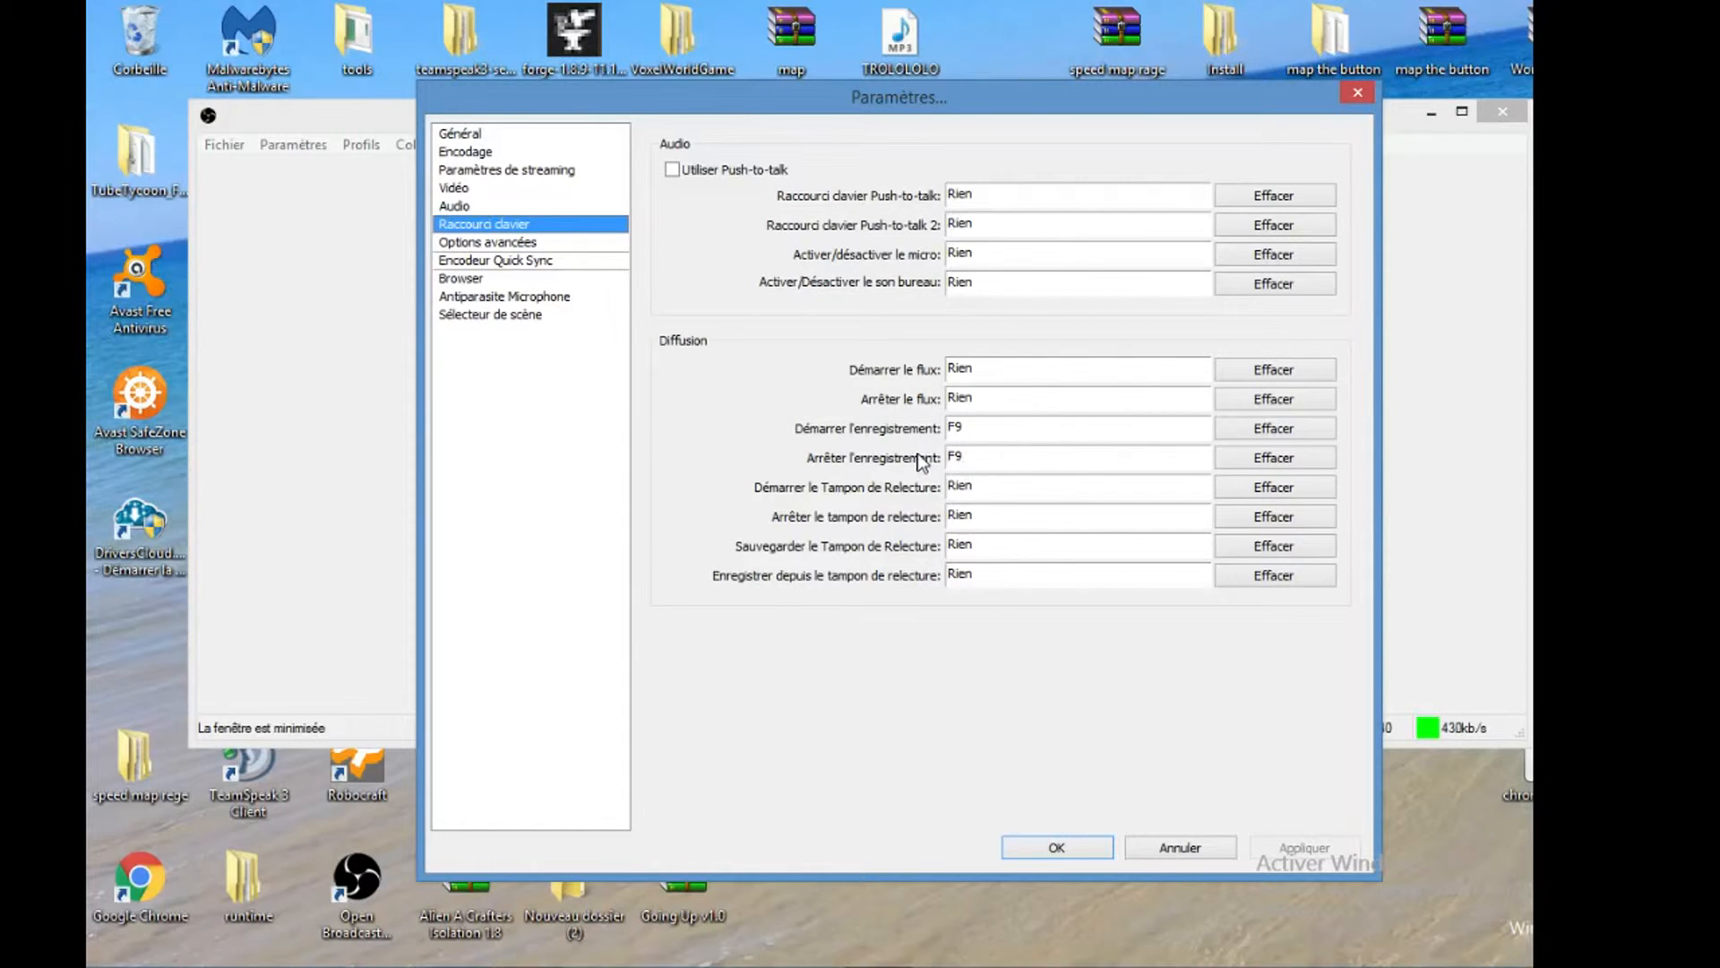
pyautogui.click(499, 247)
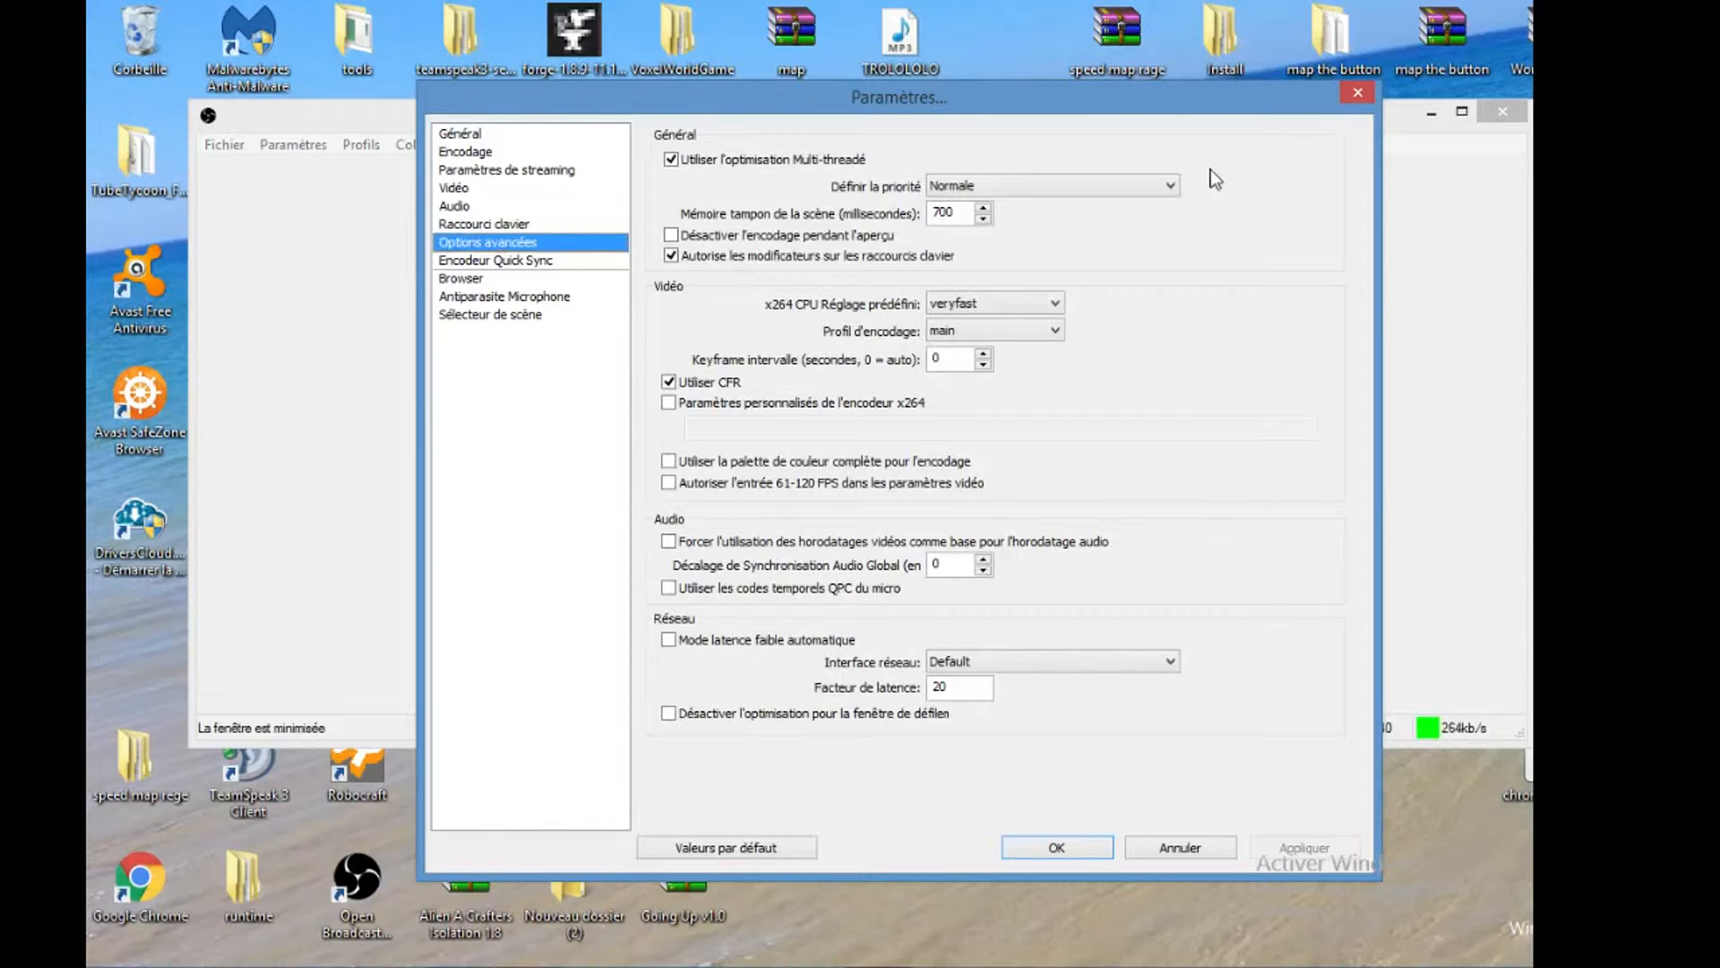
pyautogui.click(1415, 118)
pyautogui.click(535, 260)
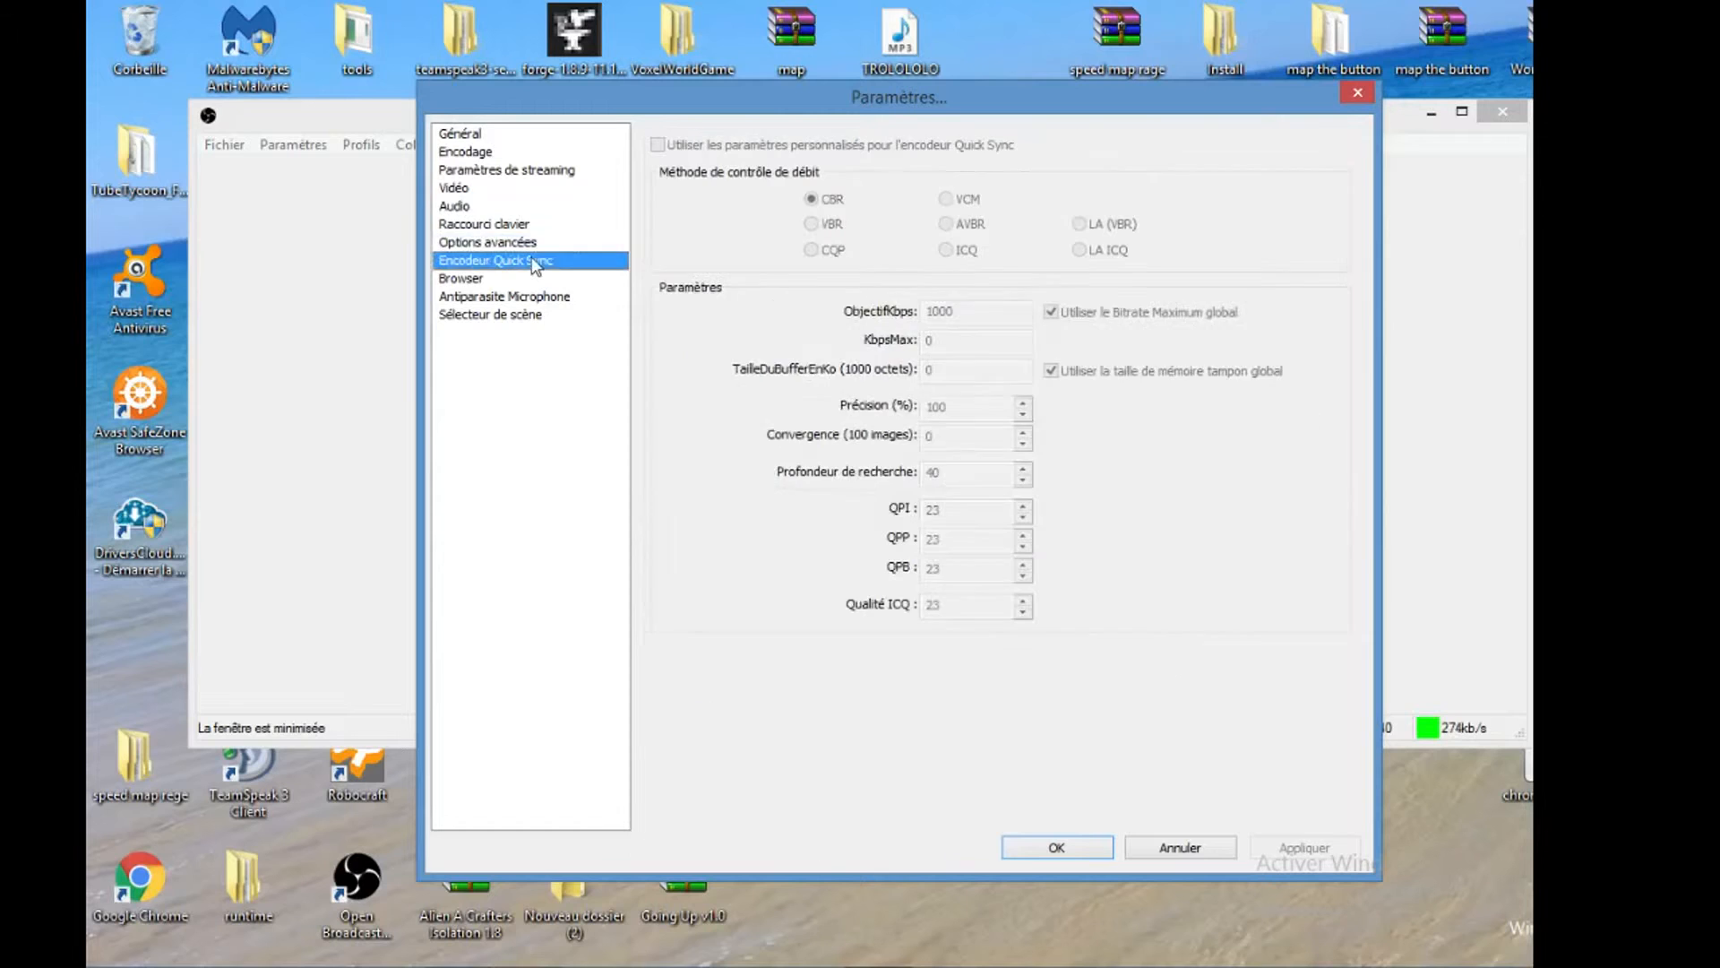
pyautogui.click(556, 279)
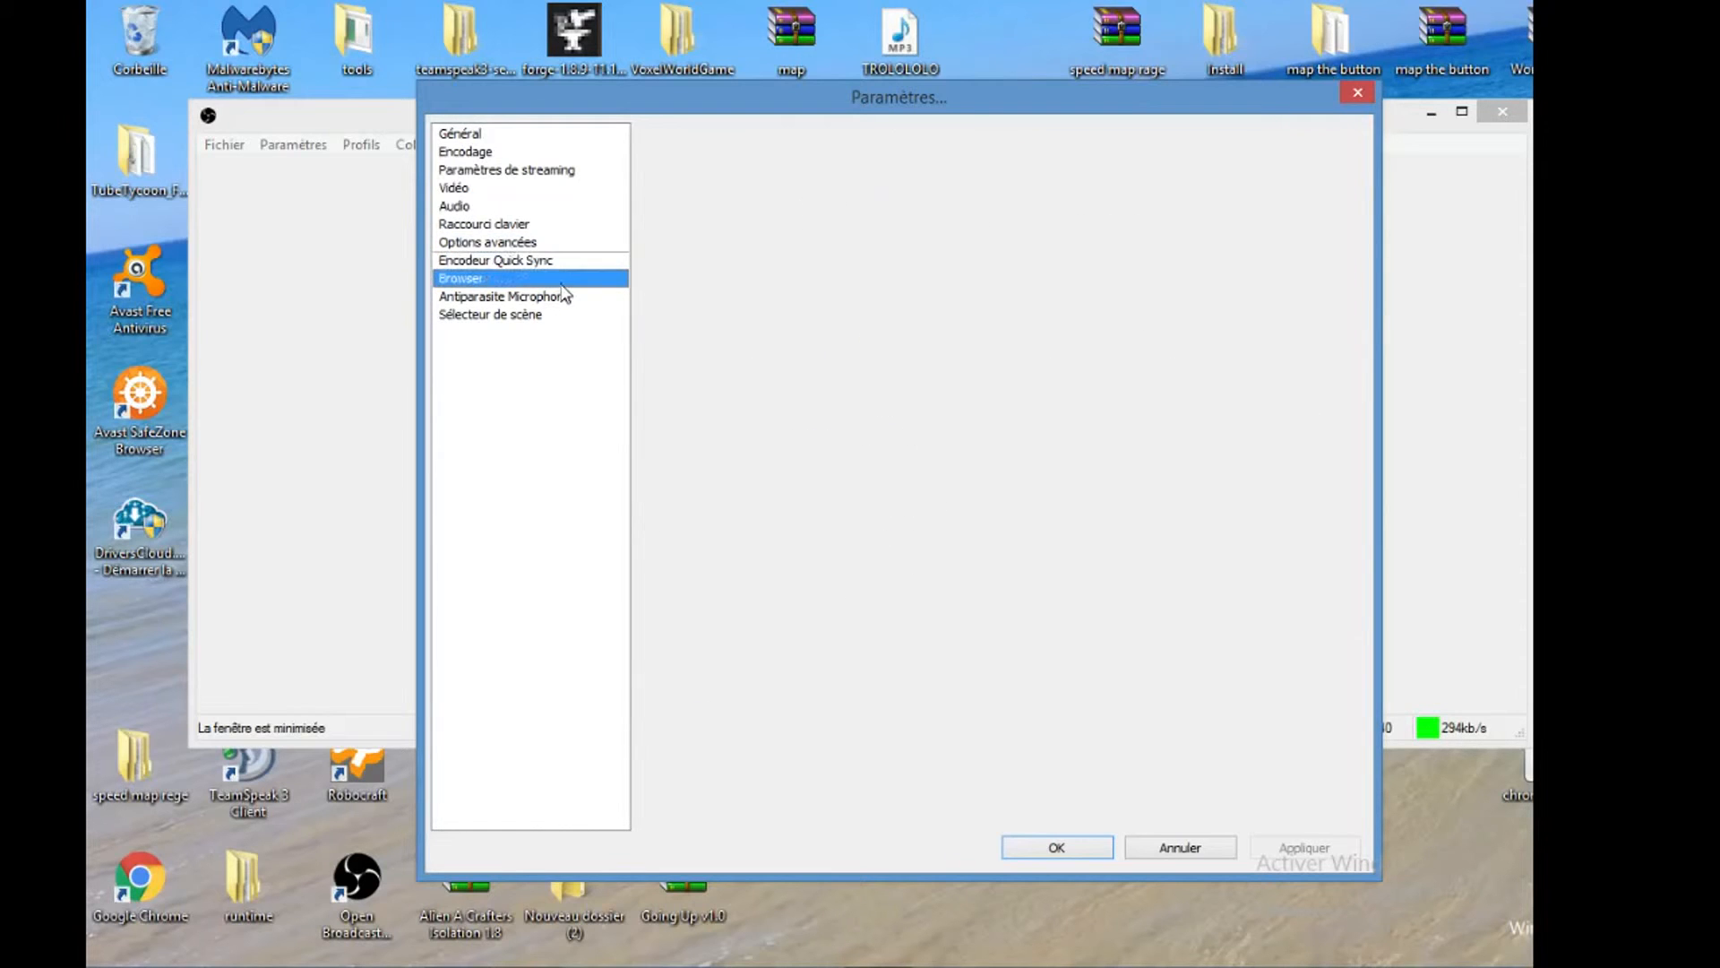
pyautogui.click(565, 296)
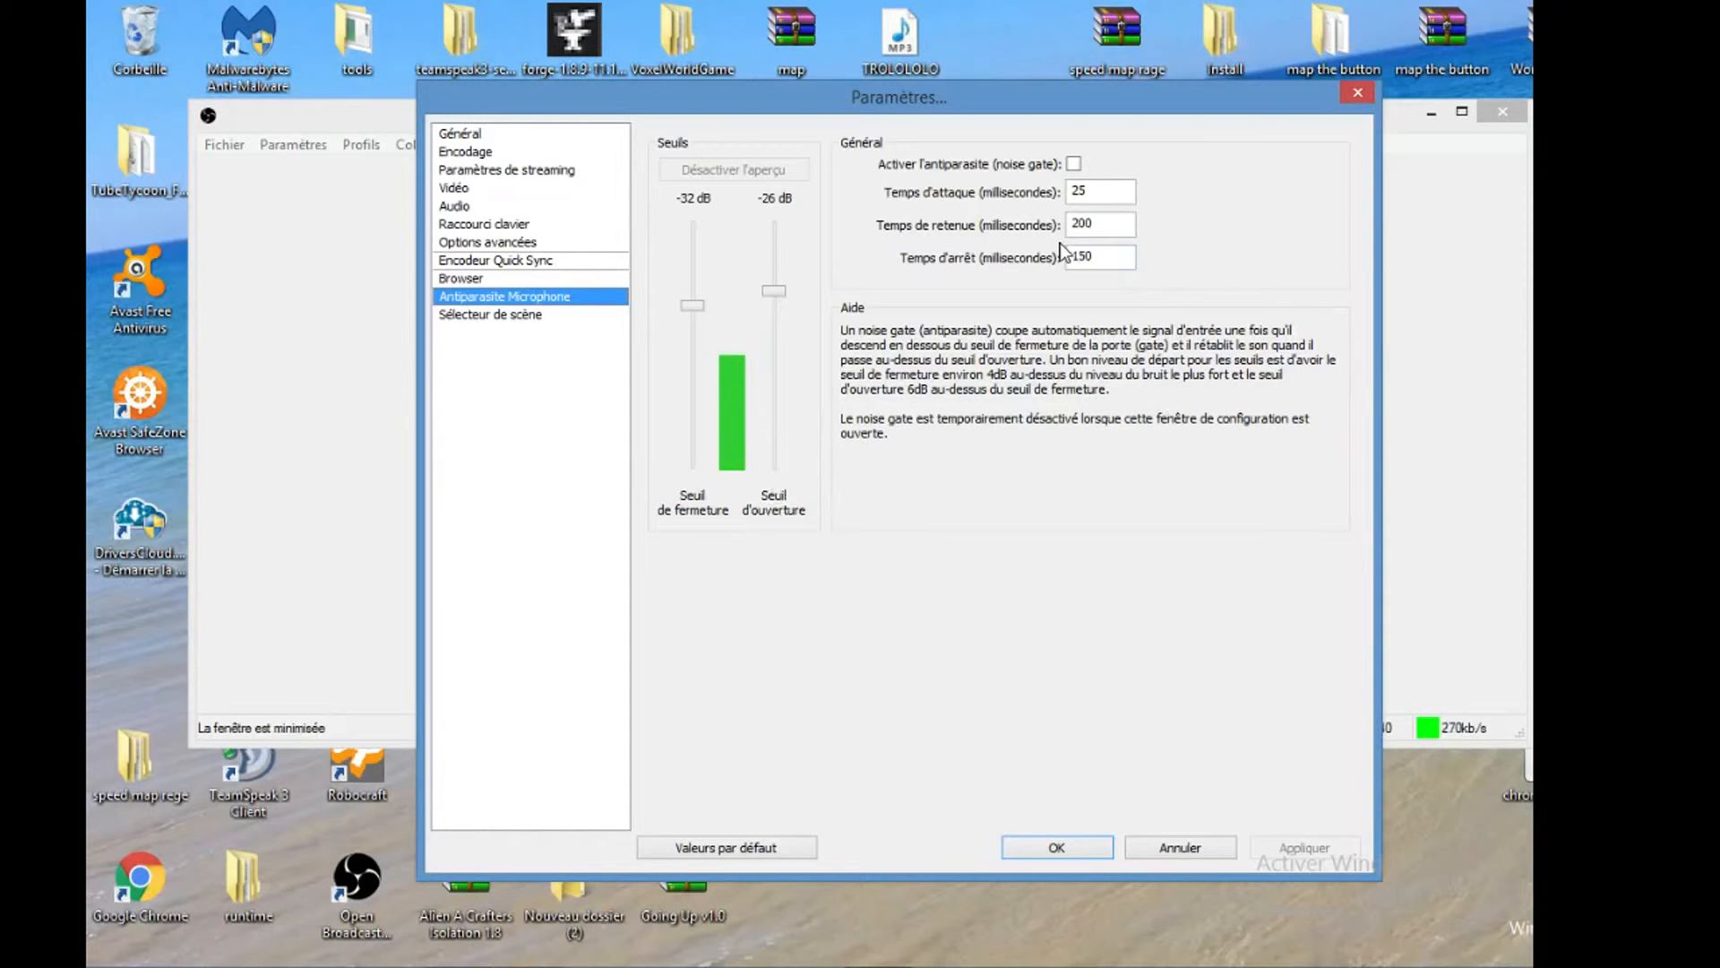
pyautogui.click(527, 321)
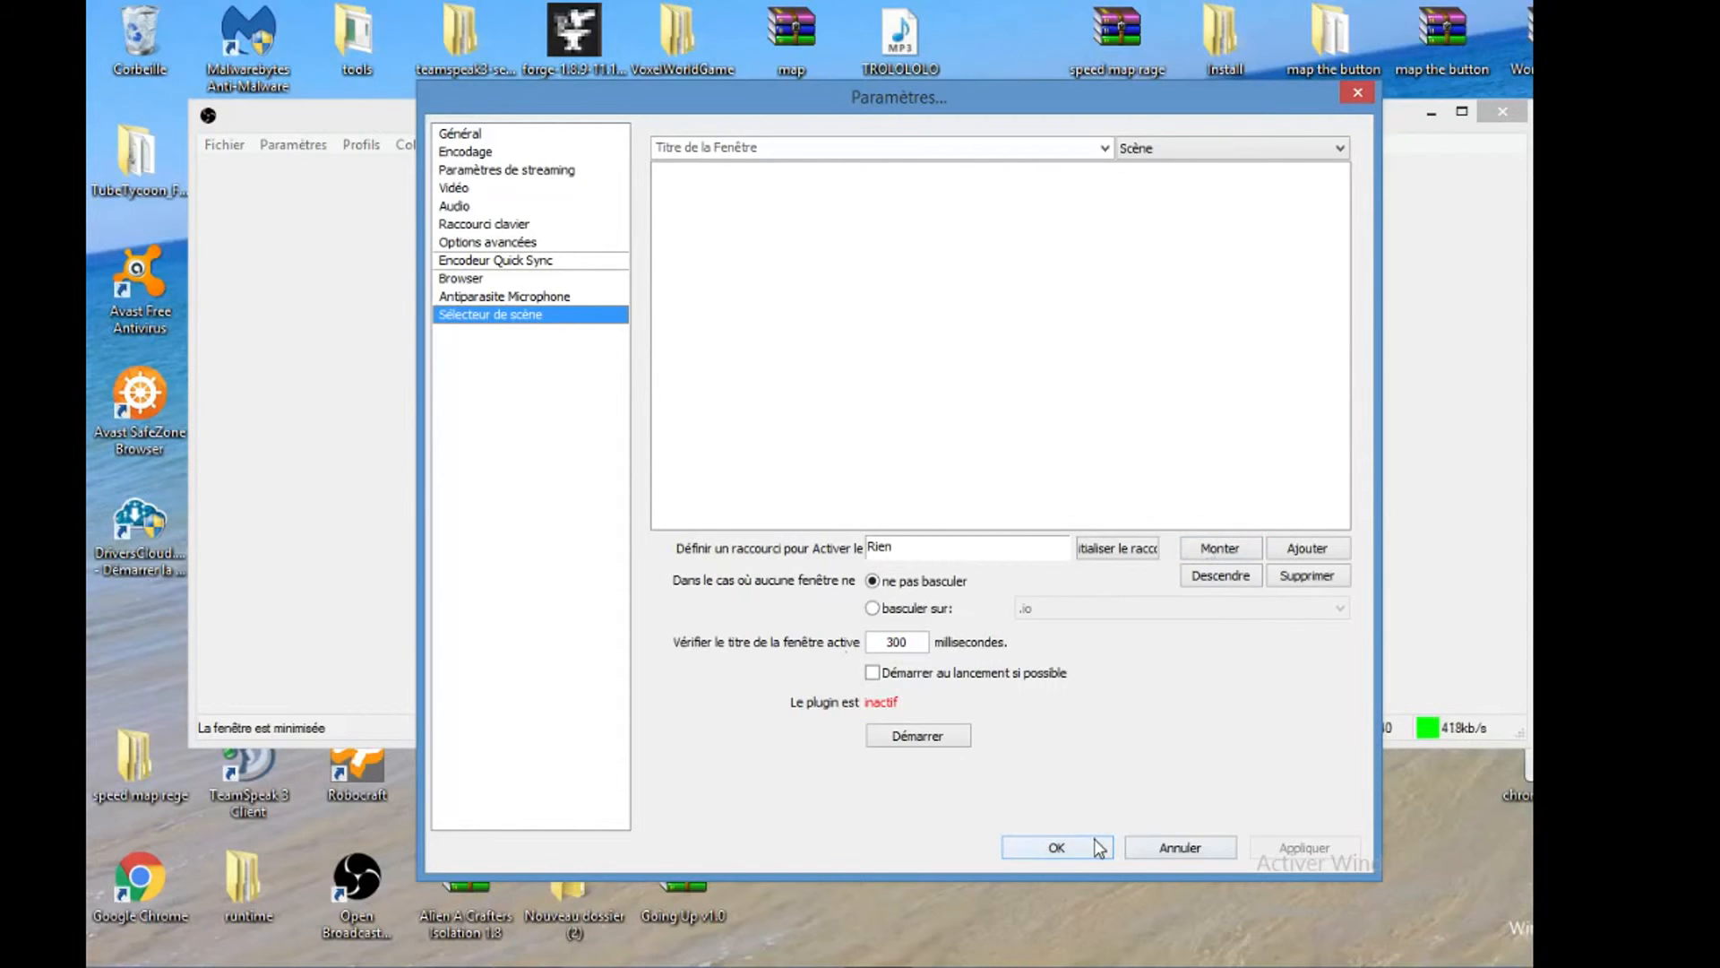
pyautogui.click(1057, 847)
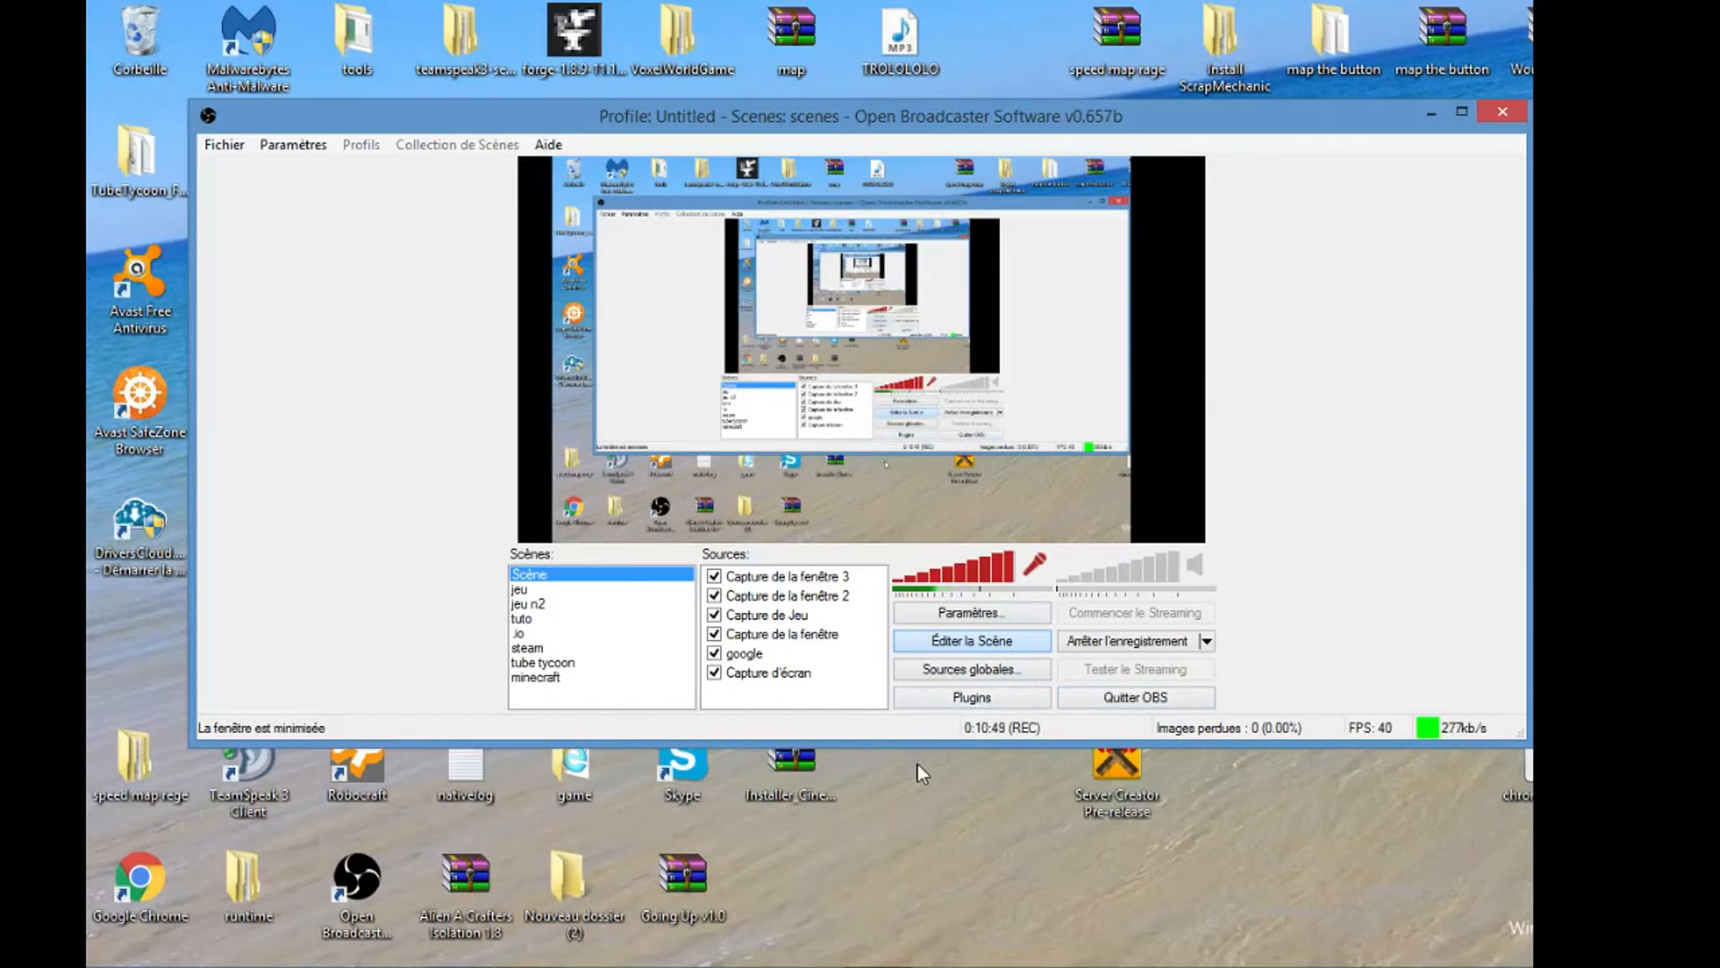
# Disable all the sources in Scène, including Capture d'écran, so nothing is captured.
pyautogui.click(714, 577)
pyautogui.click(715, 595)
pyautogui.click(714, 614)
pyautogui.click(714, 634)
pyautogui.click(714, 653)
pyautogui.click(714, 672)
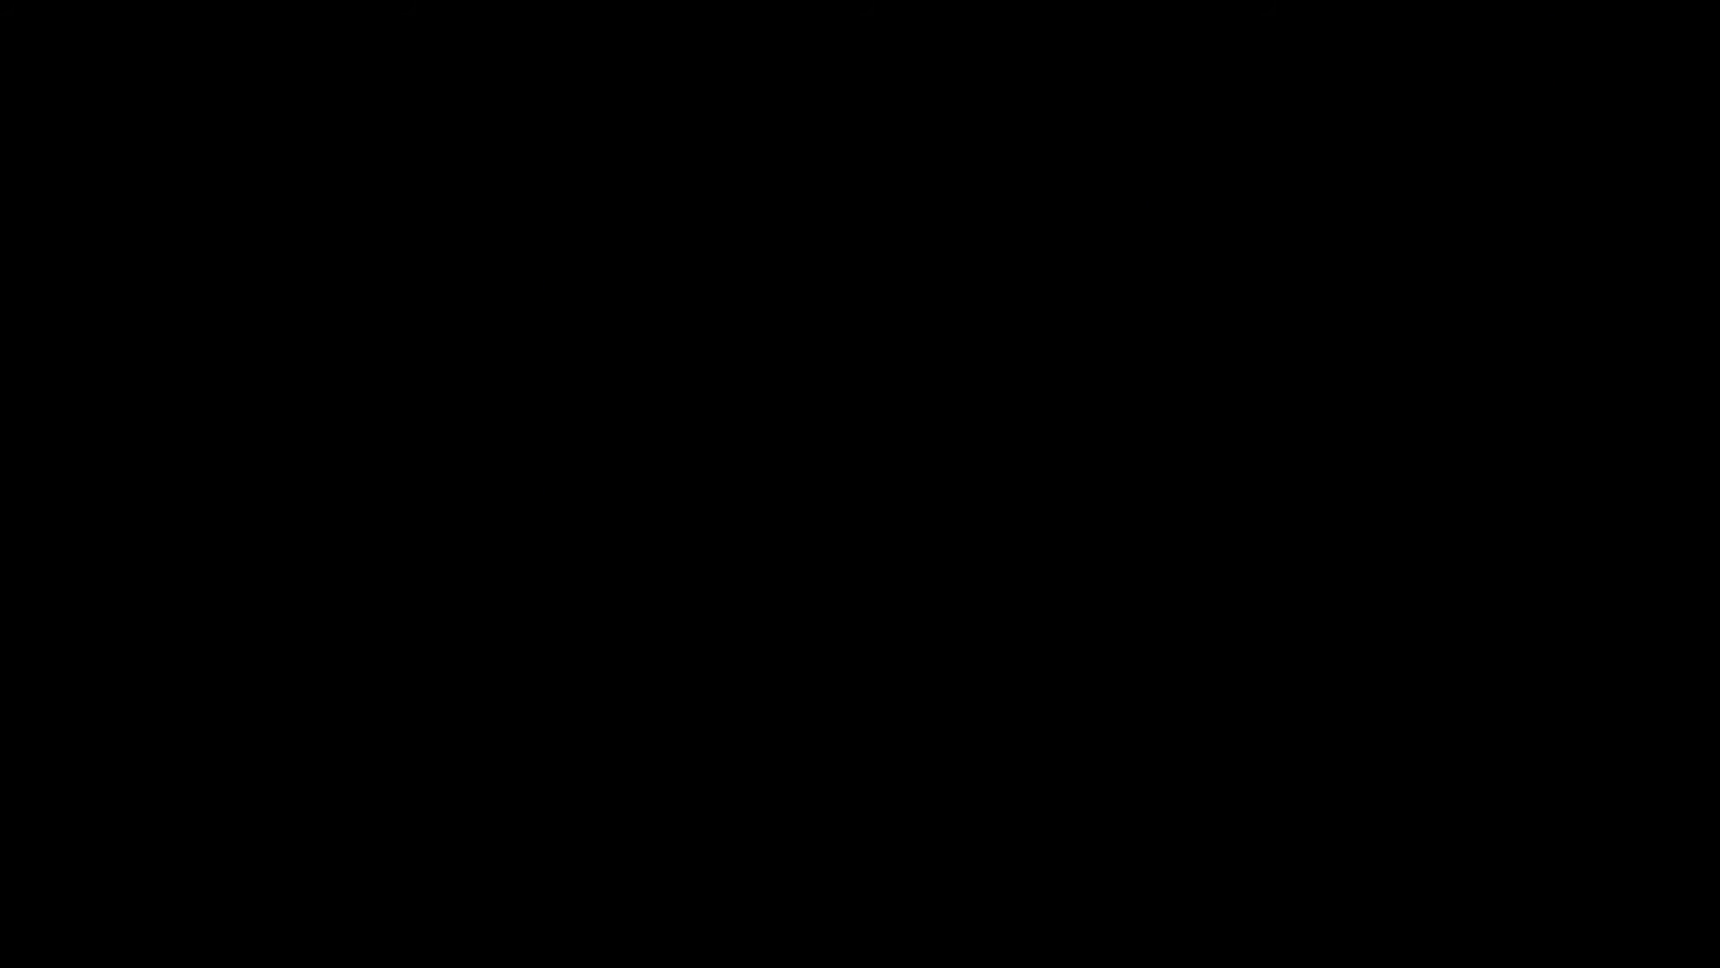
# Toggle the Capture d'écran source to demonstrate its effect and re-enable every source in Scène.
pyautogui.click(714, 672)
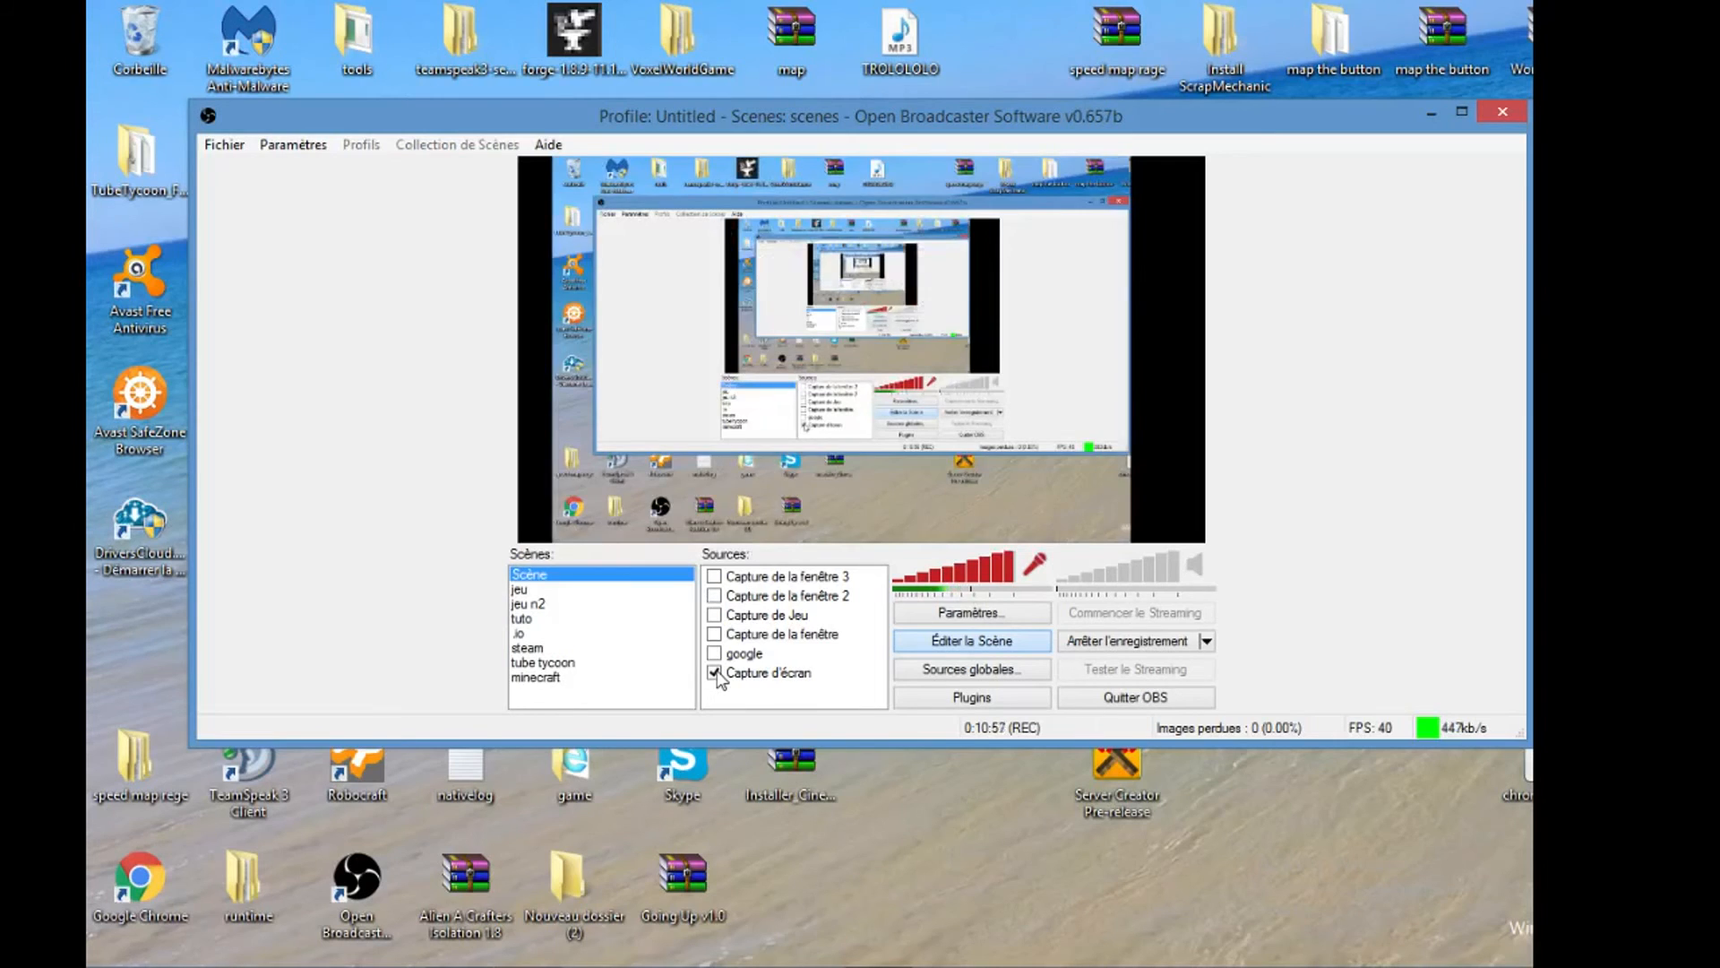
pyautogui.click(714, 672)
pyautogui.click(714, 672)
pyautogui.click(715, 653)
pyautogui.click(715, 634)
pyautogui.click(714, 615)
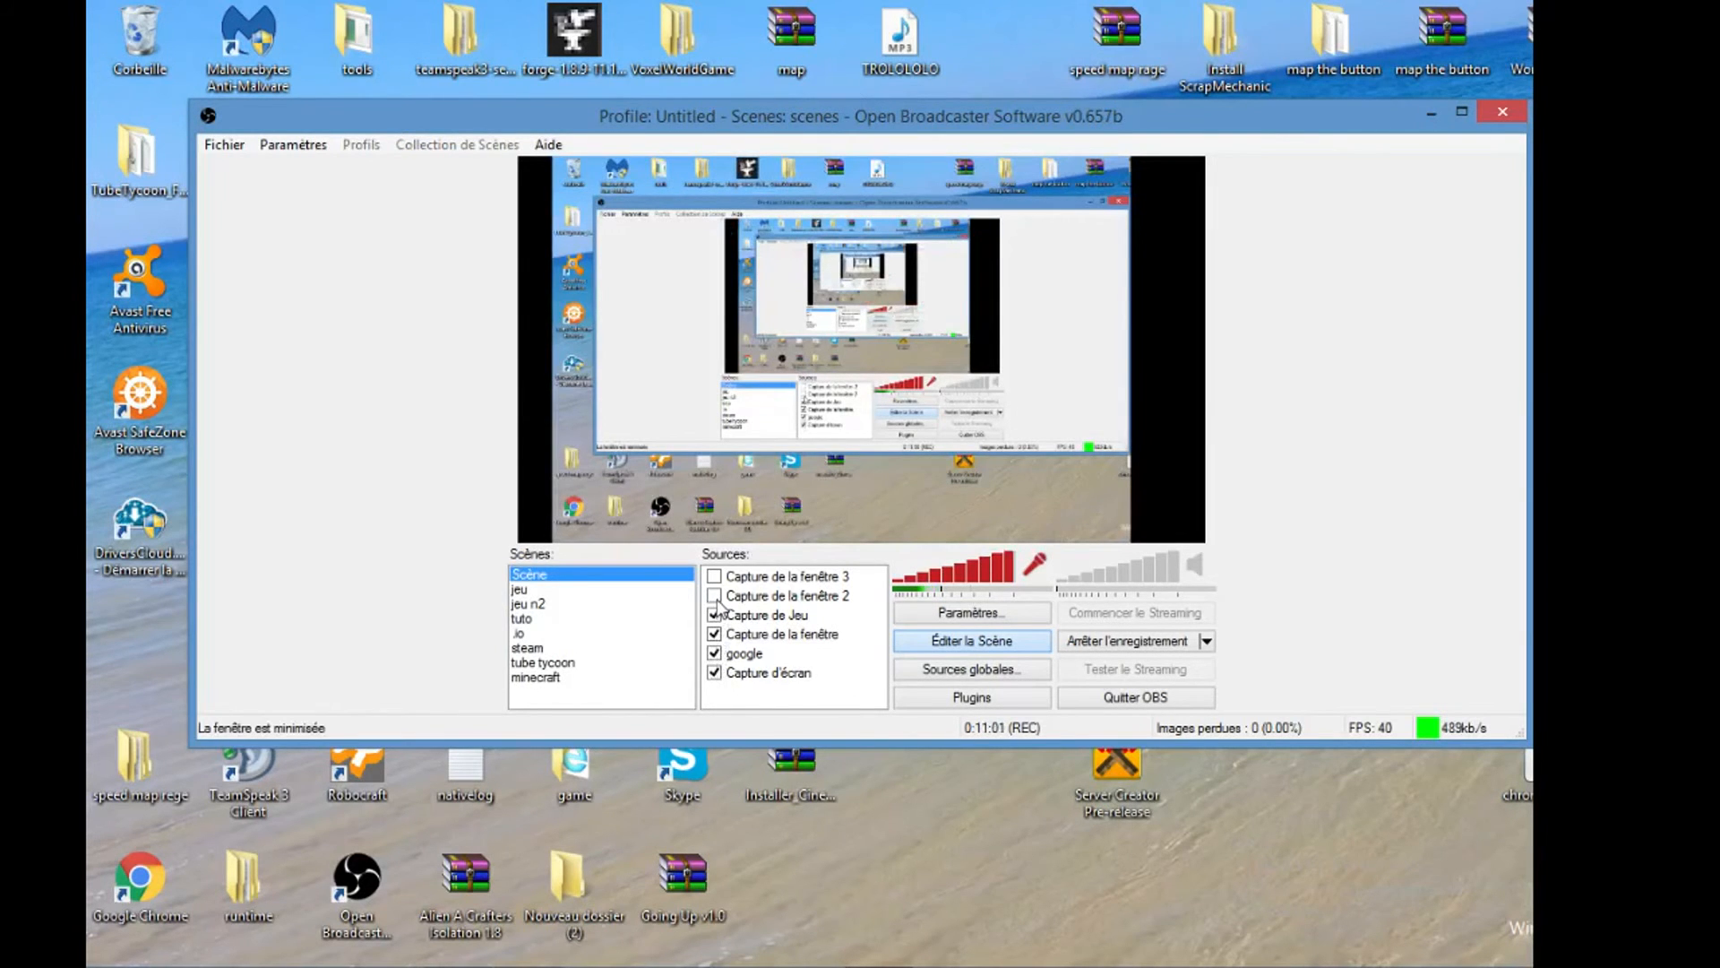
pyautogui.click(715, 594)
pyautogui.click(714, 576)
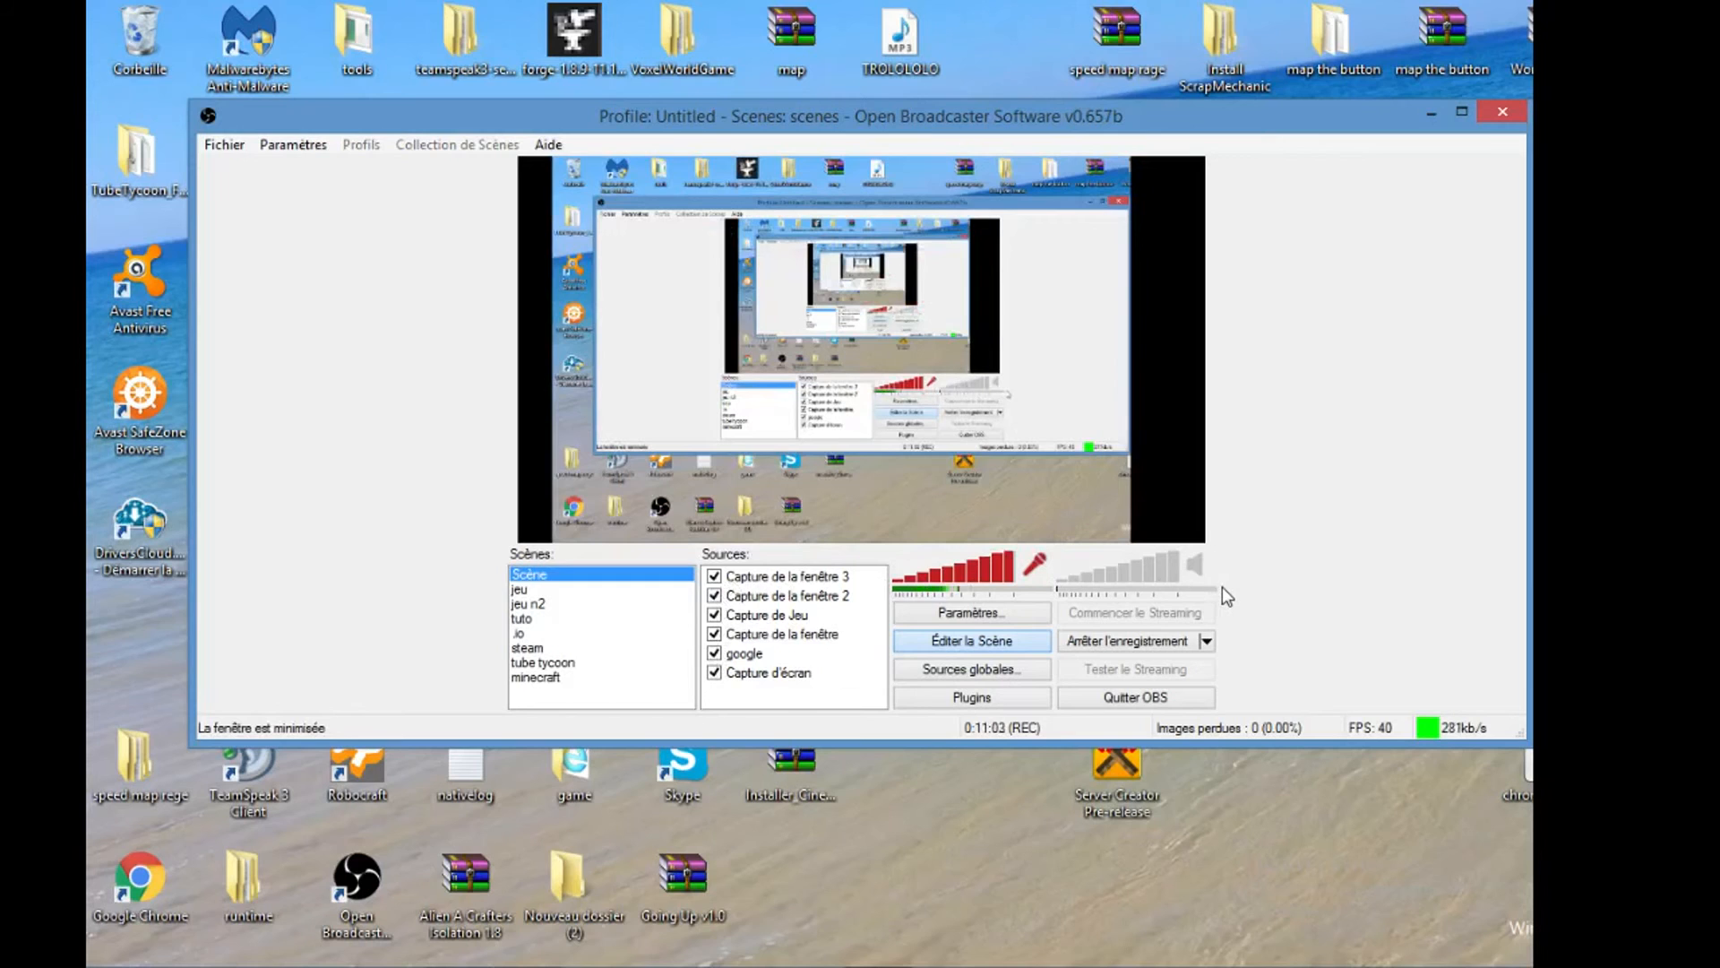